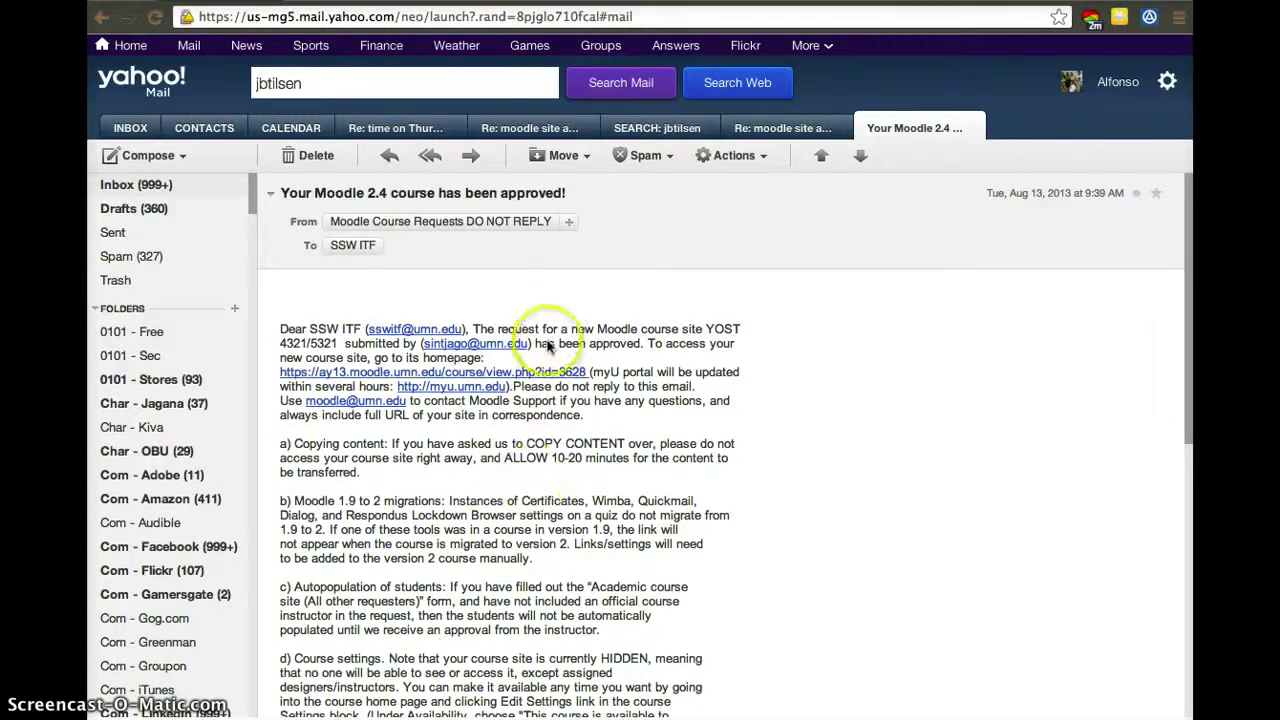
Follow the course homepage link in the 'Your Moodle 2.4 course has been approved!' email.
left_click(536, 389)
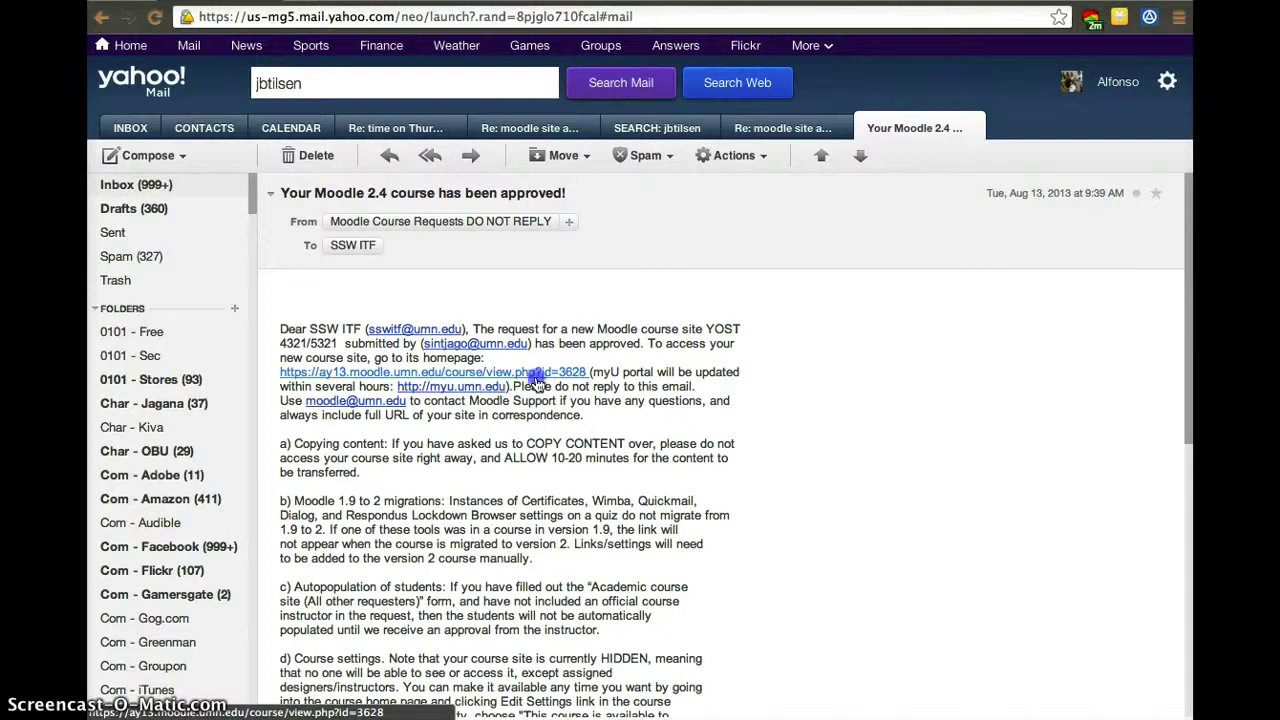
Sign in through the University of Minnesota login with your Internet ID and password.
left_click(537, 373)
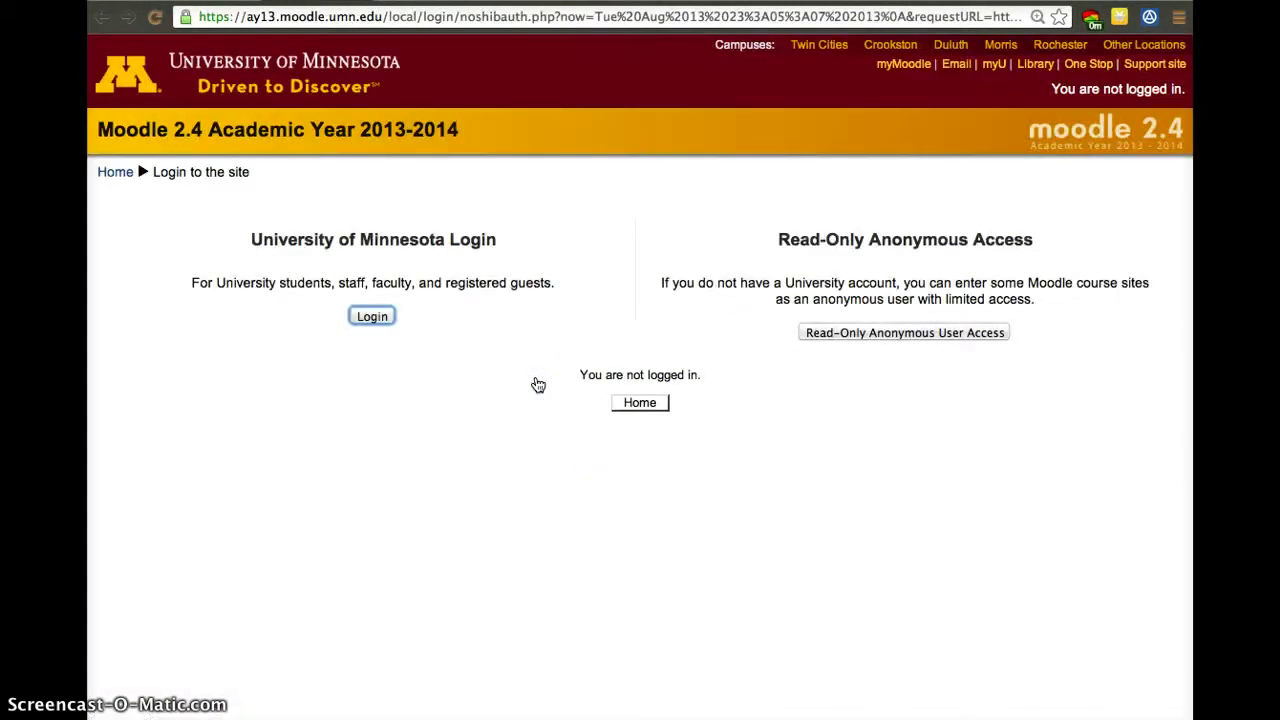
left_click(369, 319)
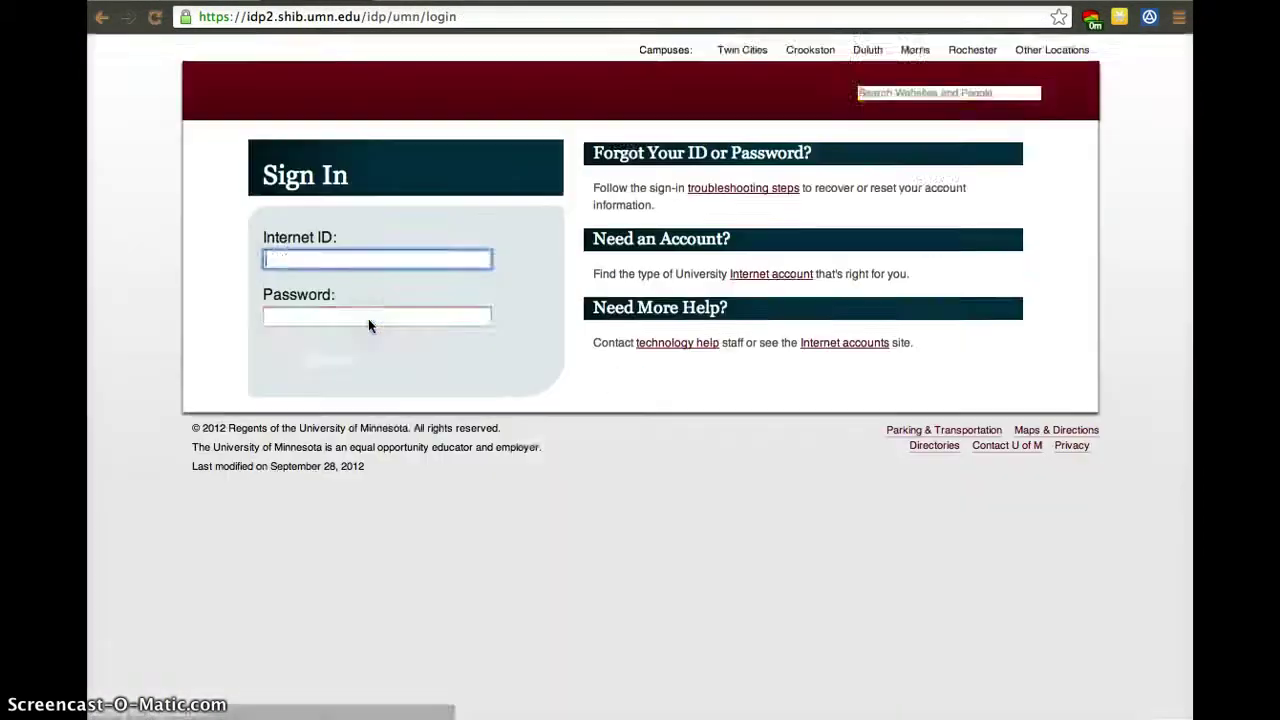
left_click(353, 289)
left_click_drag(353, 289, 219, 265)
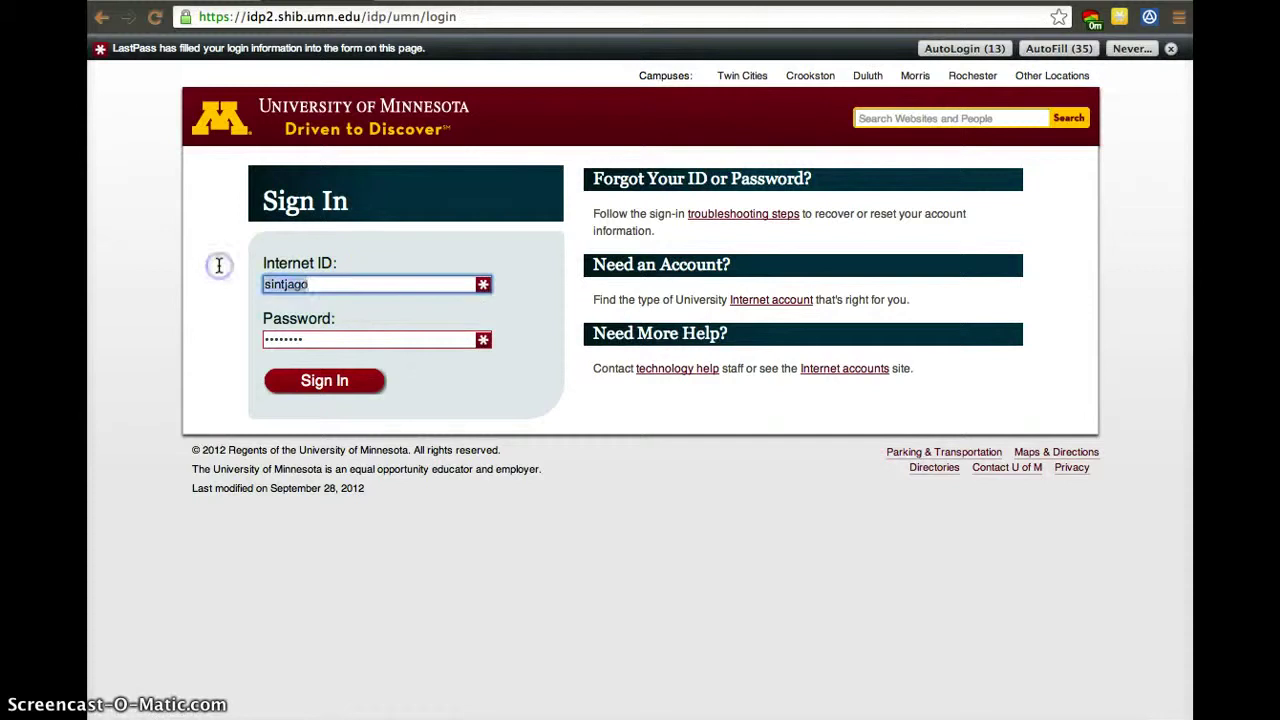
key("Tab")
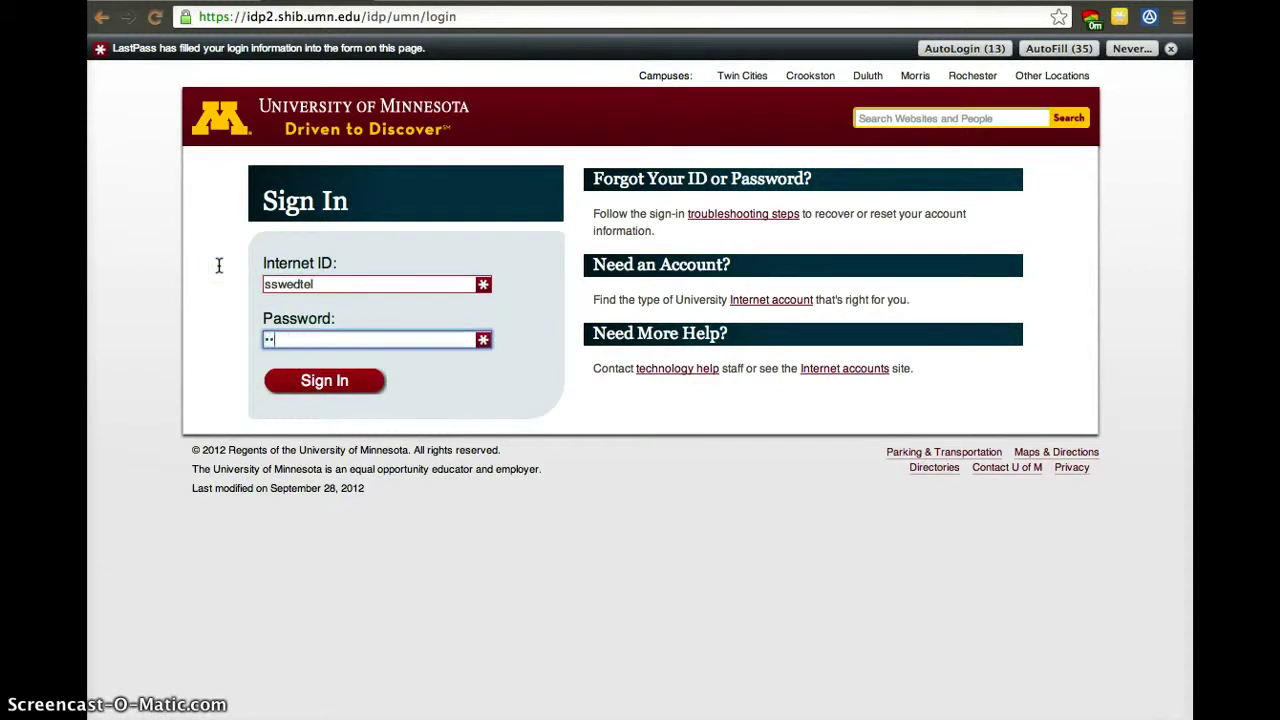
key("Return")
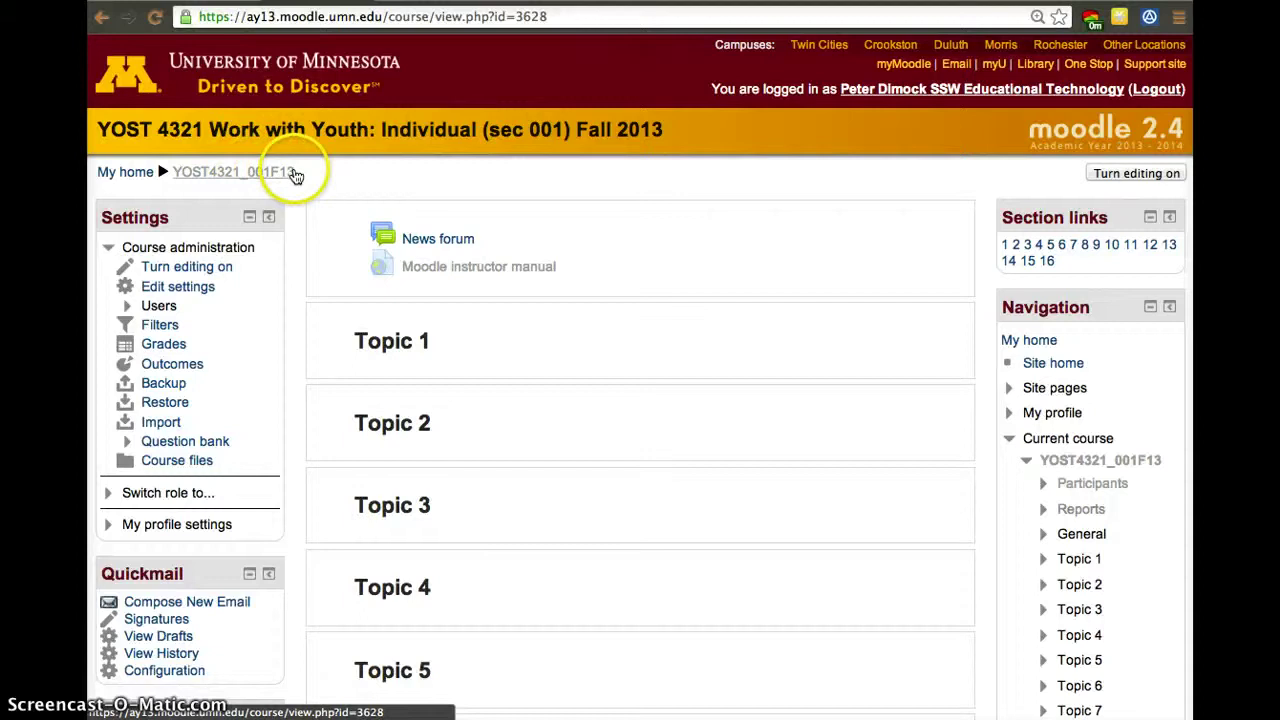
Review YOST 4321's availability in Edit settings, keep it unavailable to students, and save.
left_click_drag(294, 173, 173, 175)
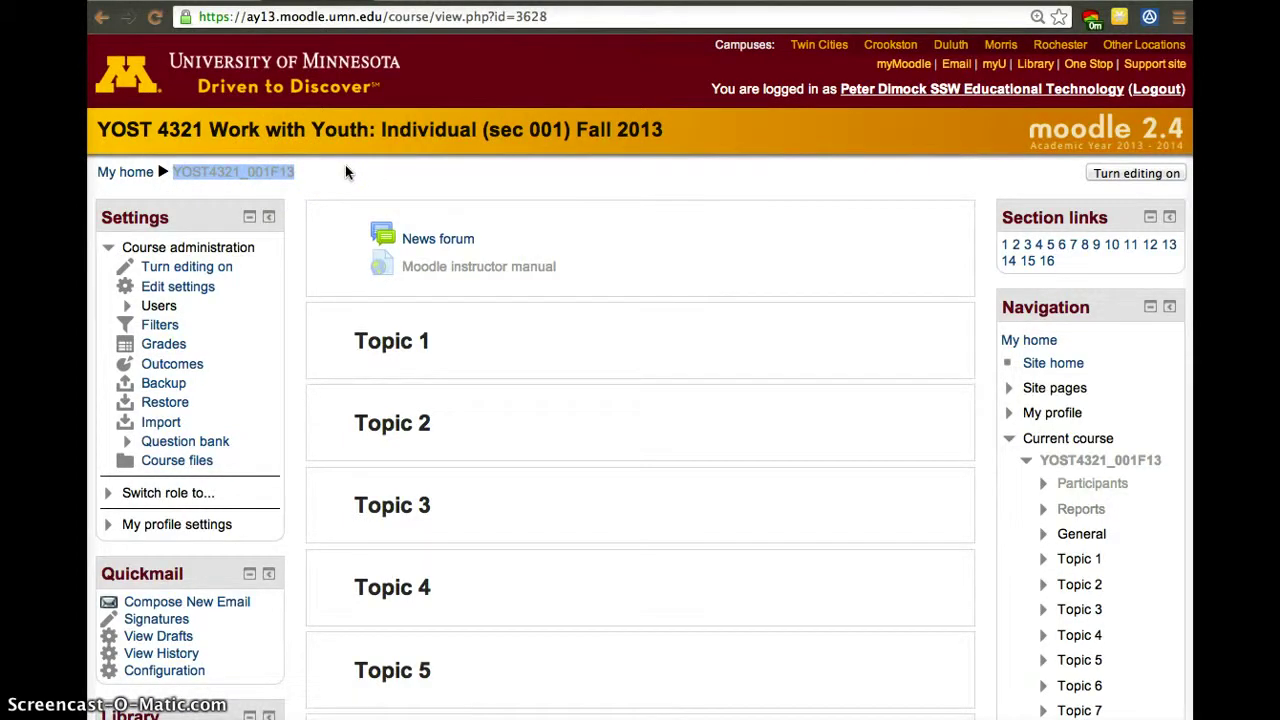
left_click(198, 289)
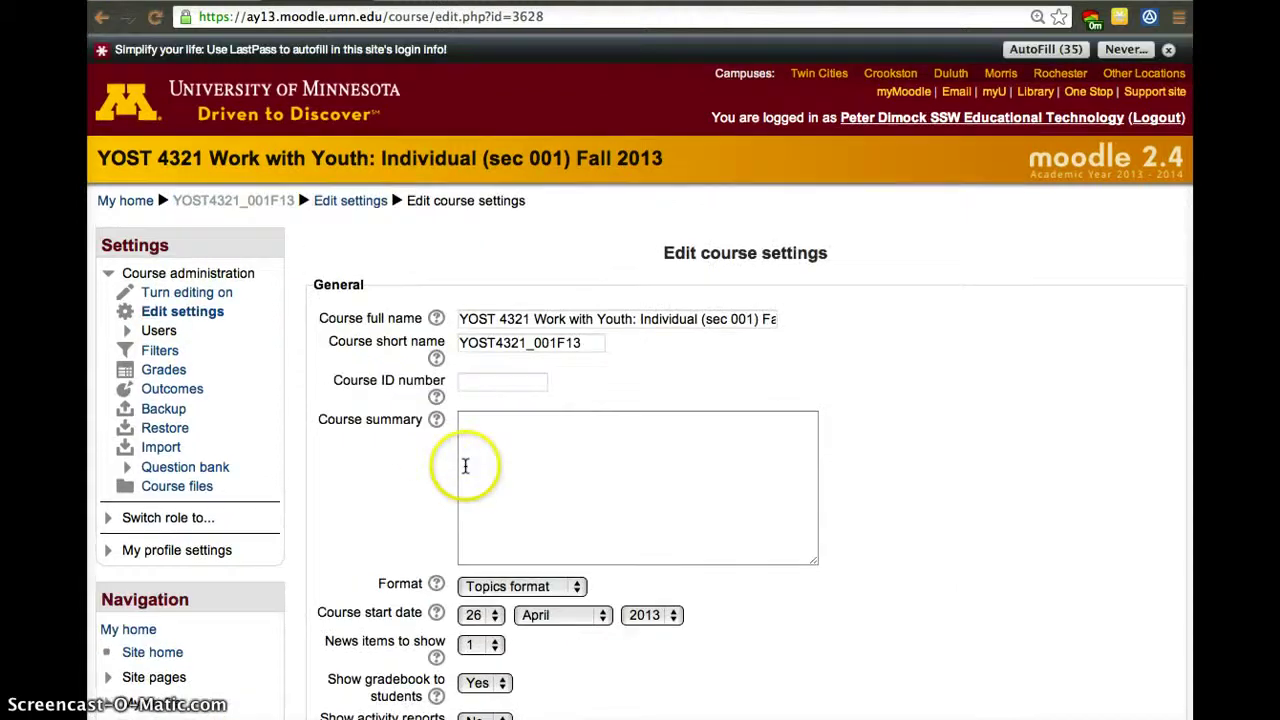
scroll(465, 465, "down", 15)
scroll(465, 465, "down", 3)
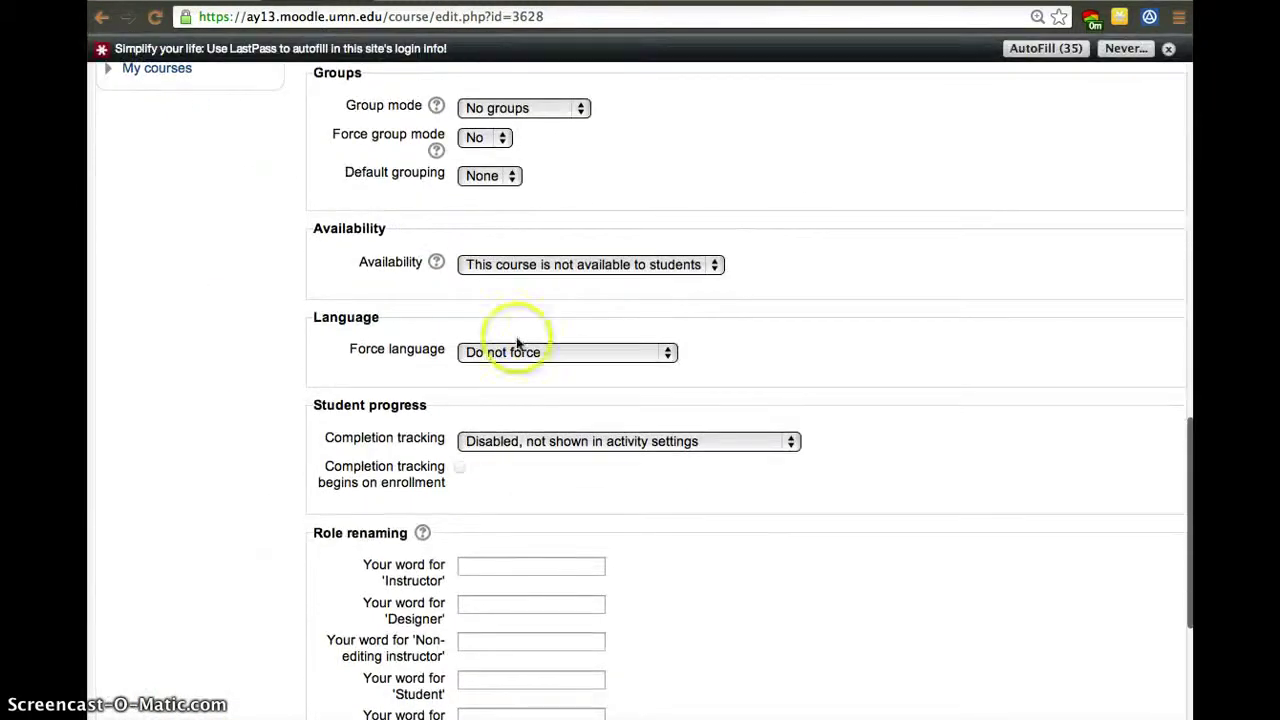
left_click(548, 268)
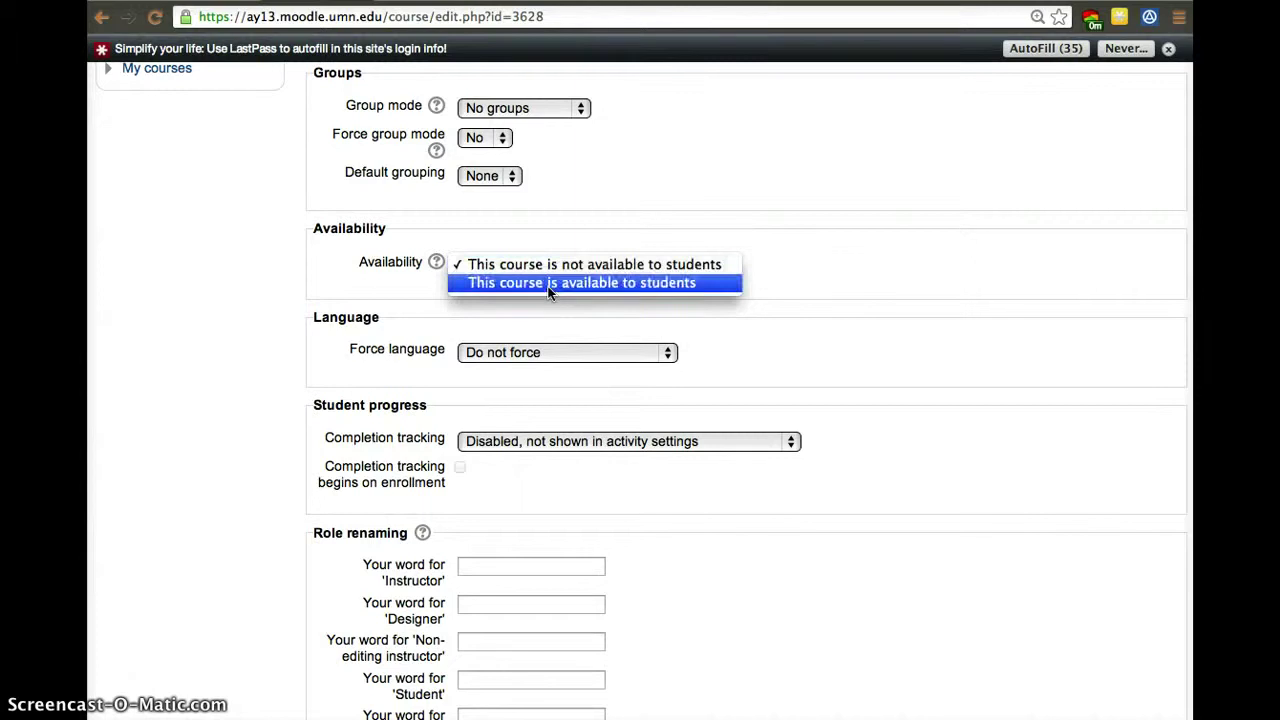
left_click(937, 388)
scroll(937, 388, "up", 20)
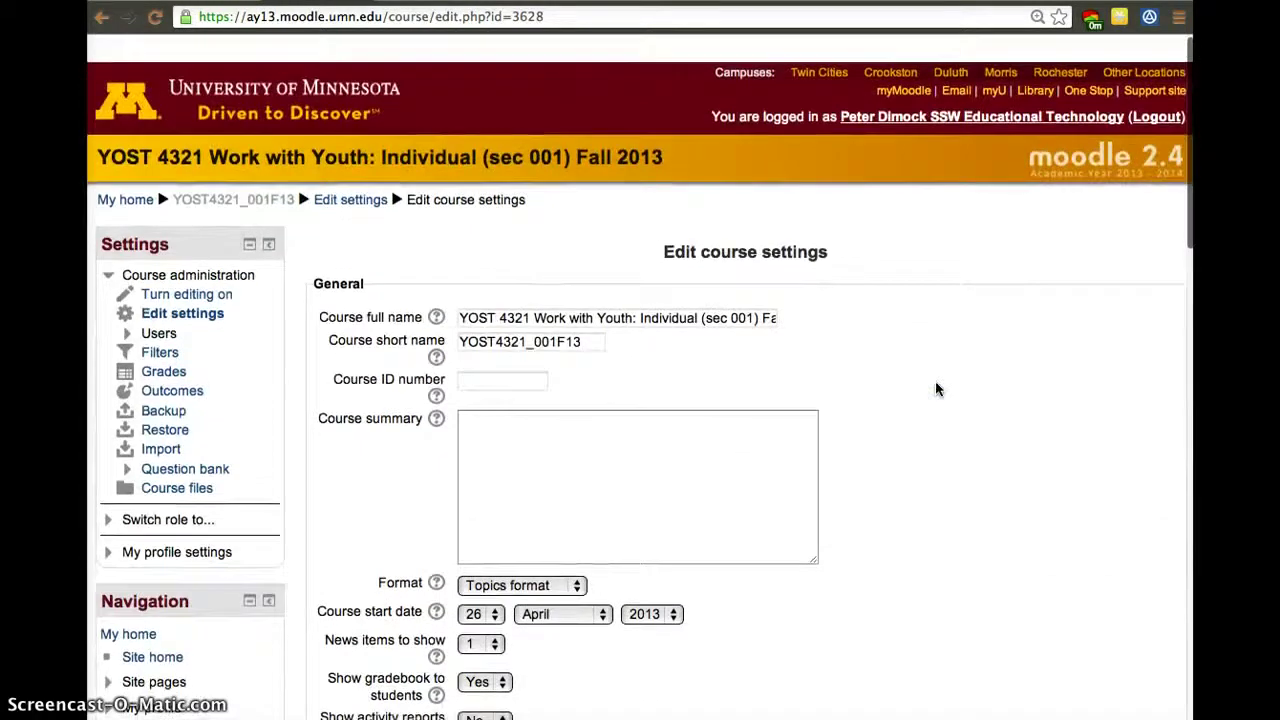
scroll(937, 388, "down", 20)
left_click(478, 600)
left_click(808, 337)
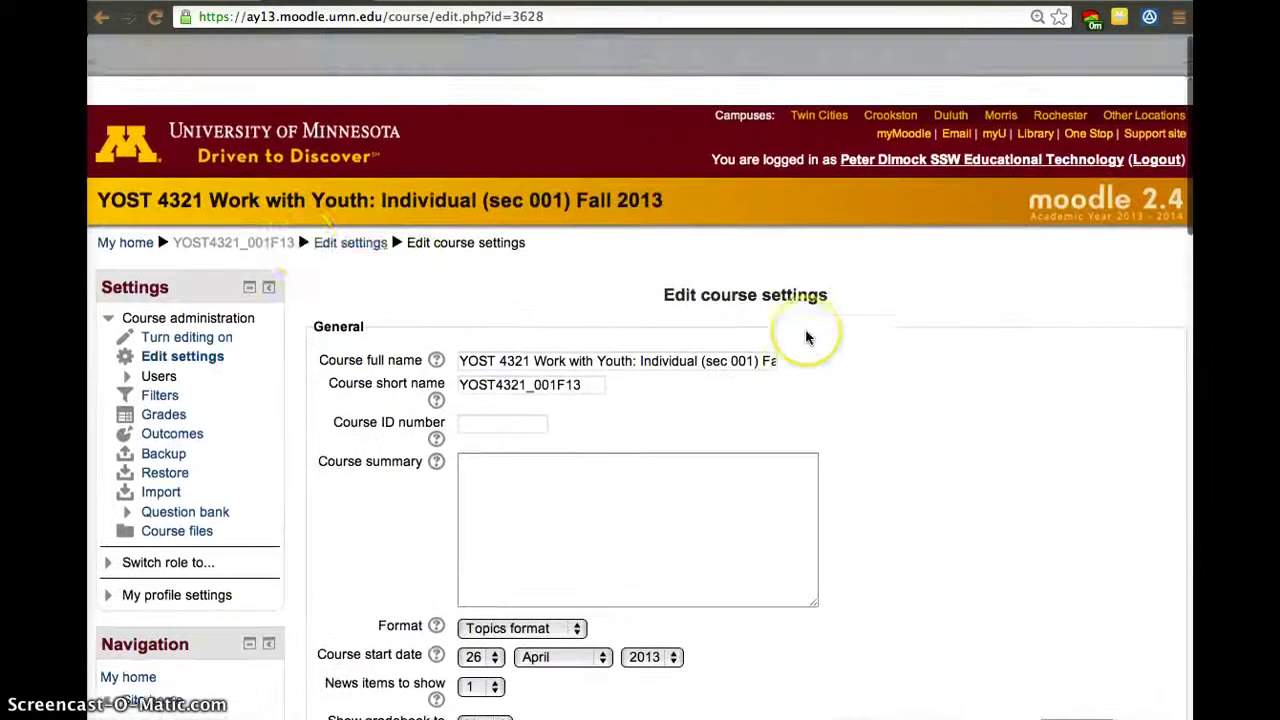
left_click(381, 208)
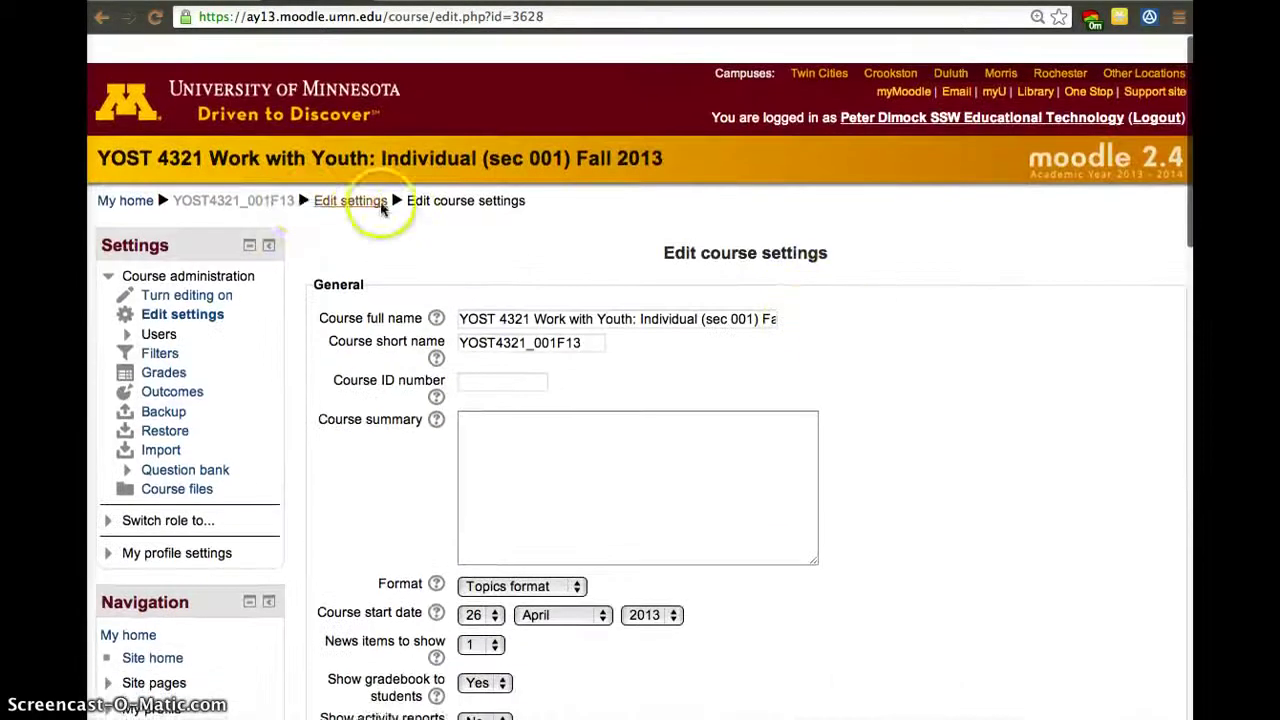
Go back to the YOST 4321 homepage from the breadcrumb and look through its topics.
left_click(268, 204)
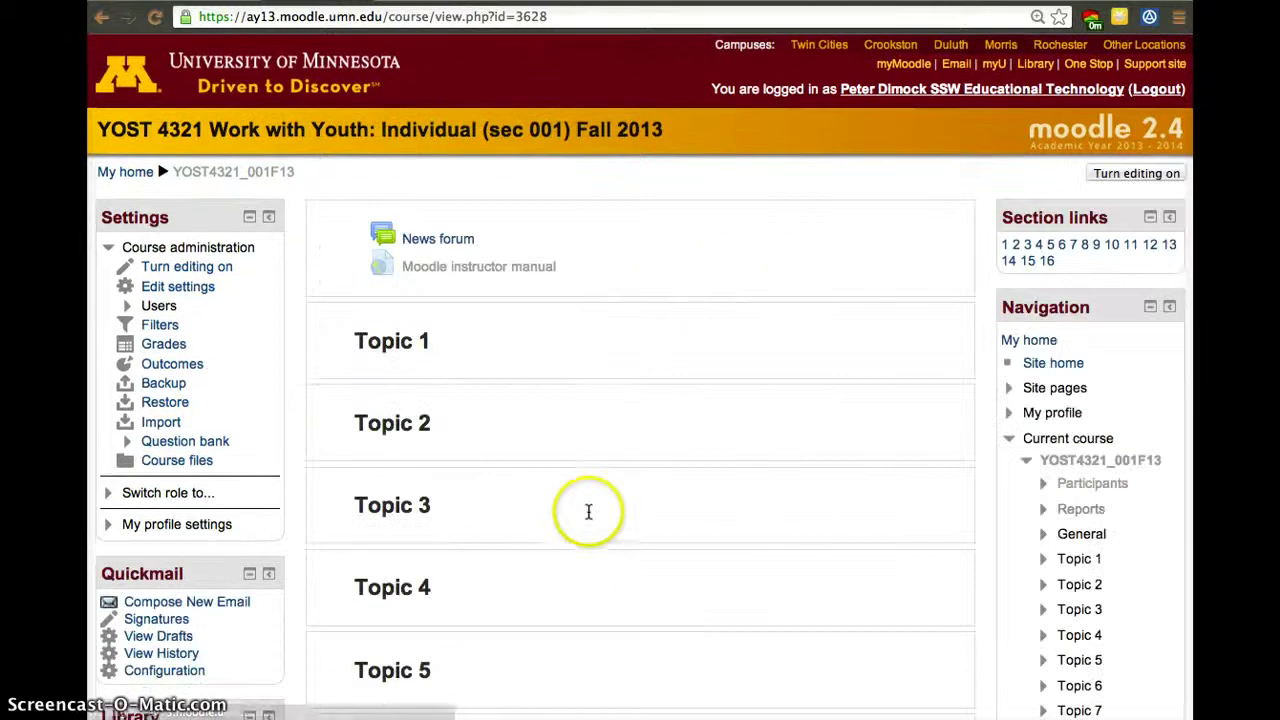
scroll(586, 463, "down", 3)
scroll(586, 463, "up", 3)
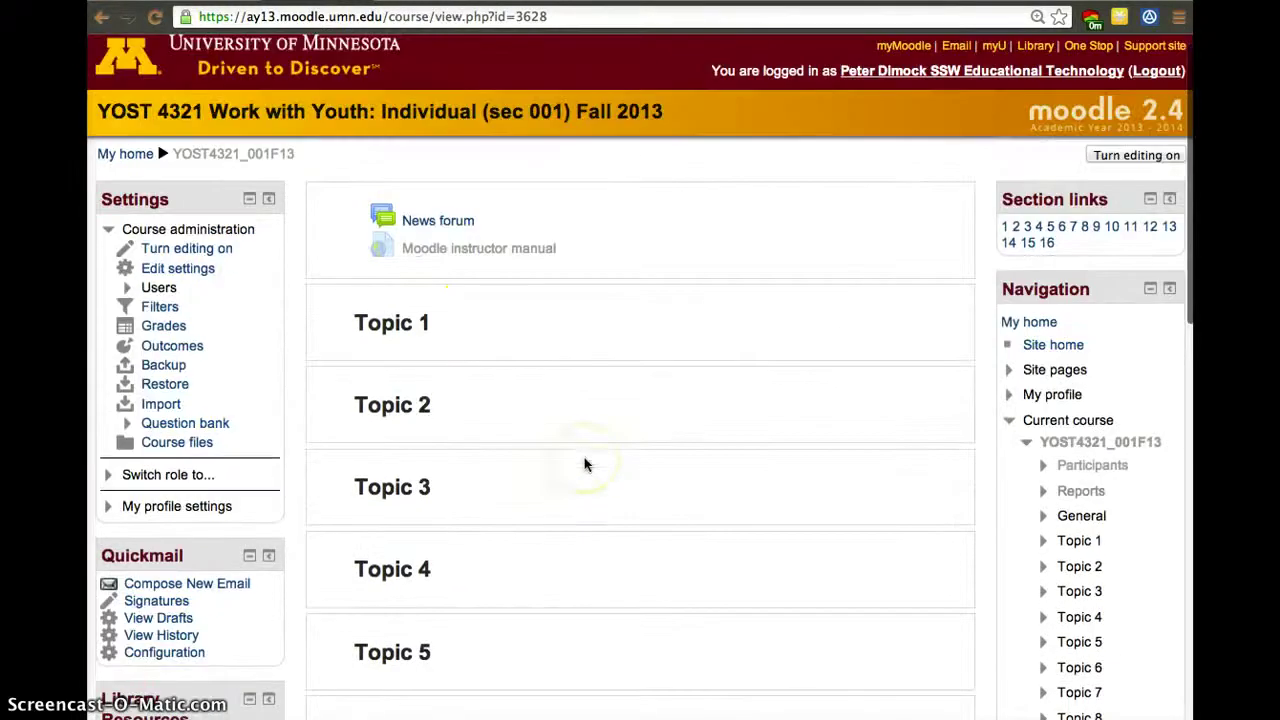
scroll(486, 323, "down", 10)
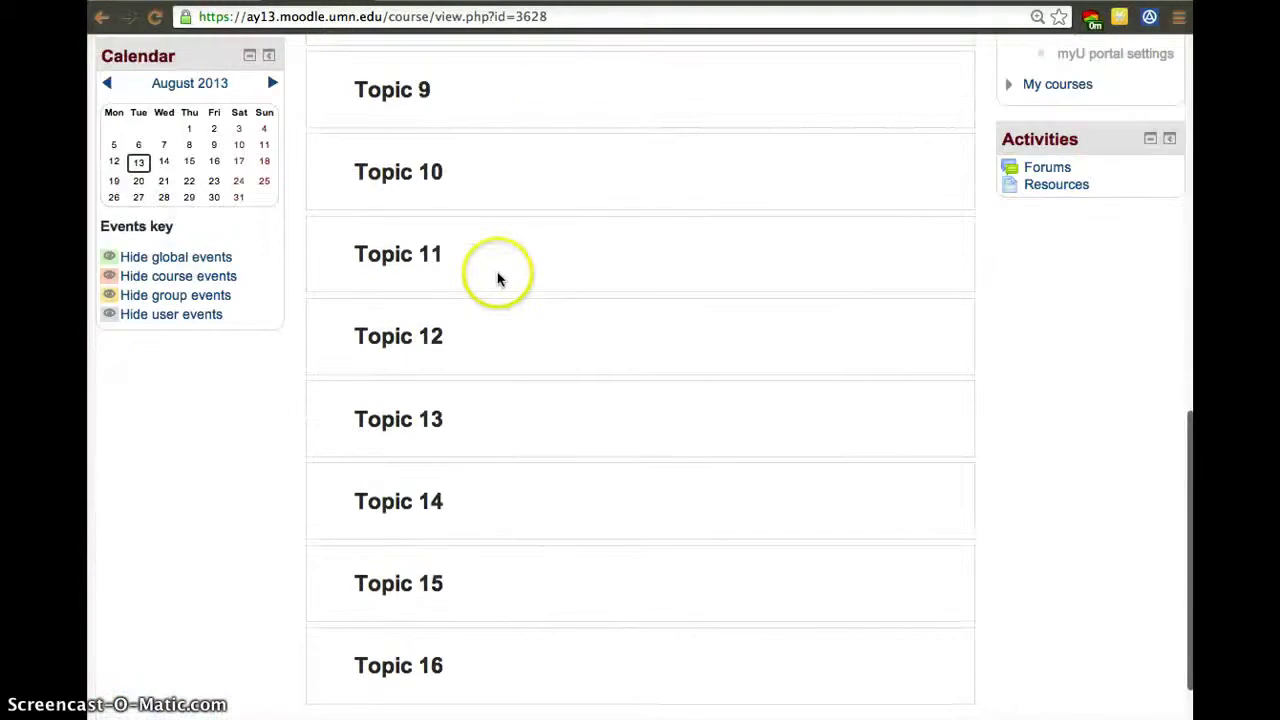
scroll(497, 287, "up", 10)
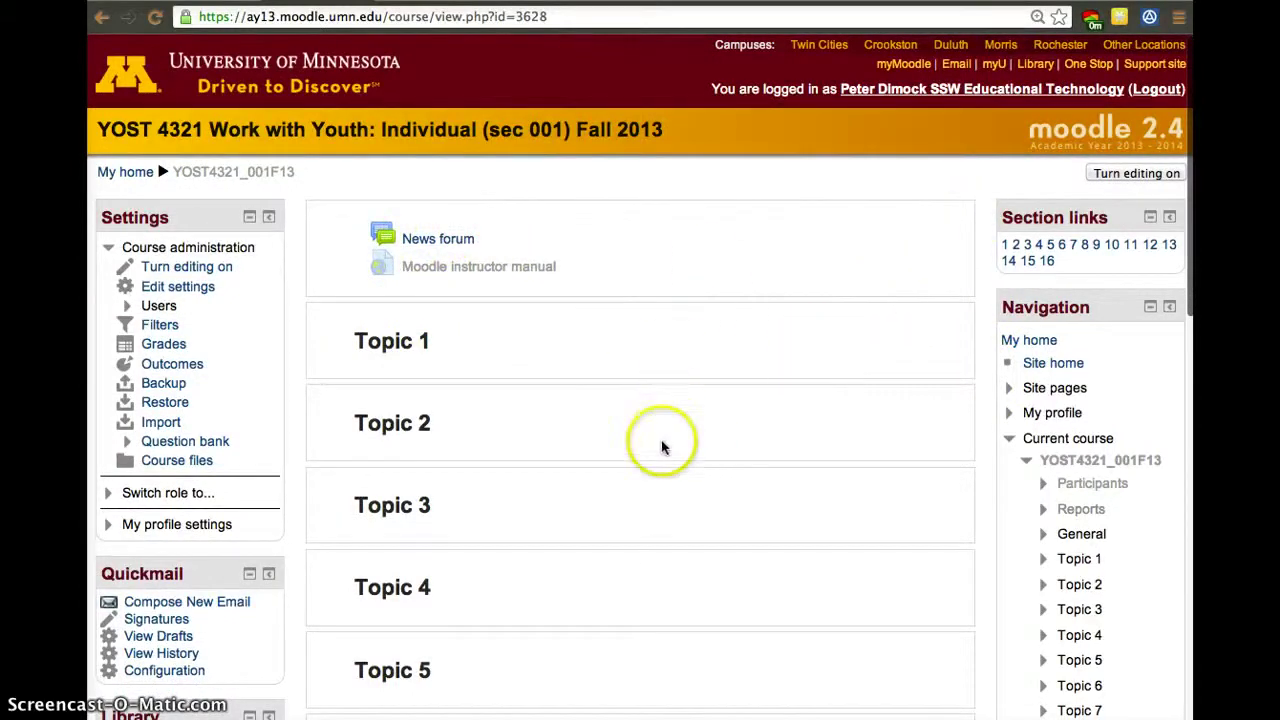
scroll(647, 500, "down", 1)
scroll(646, 495, "down", 5)
scroll(646, 495, "up", 5)
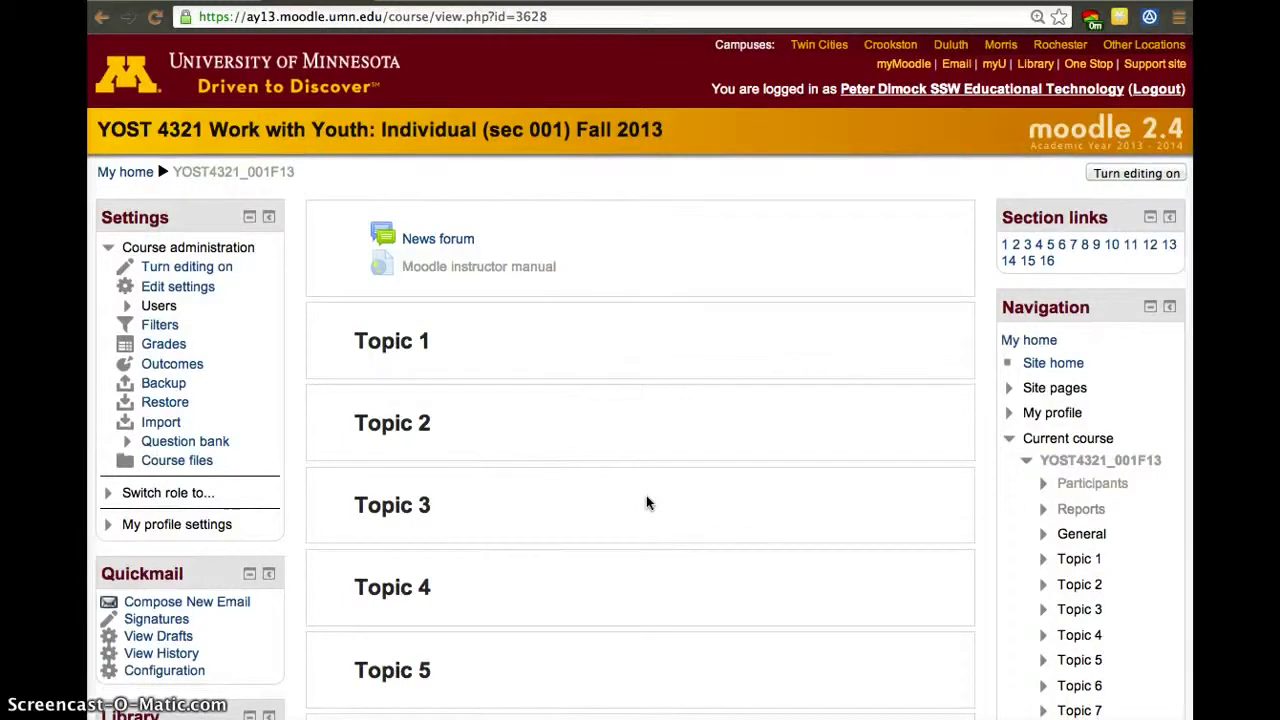
left_click(686, 468)
left_click(505, 420)
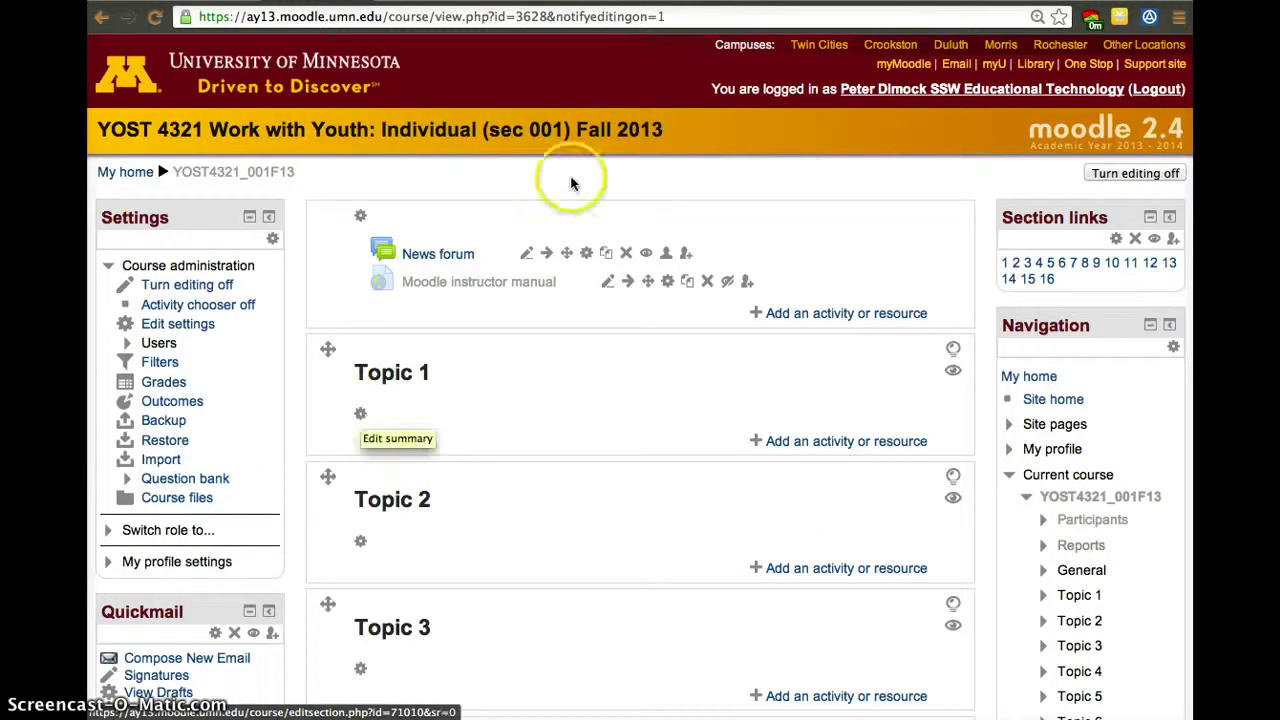
Move the News forum below the instructor manual, then hide and re-show it.
left_click(546, 257)
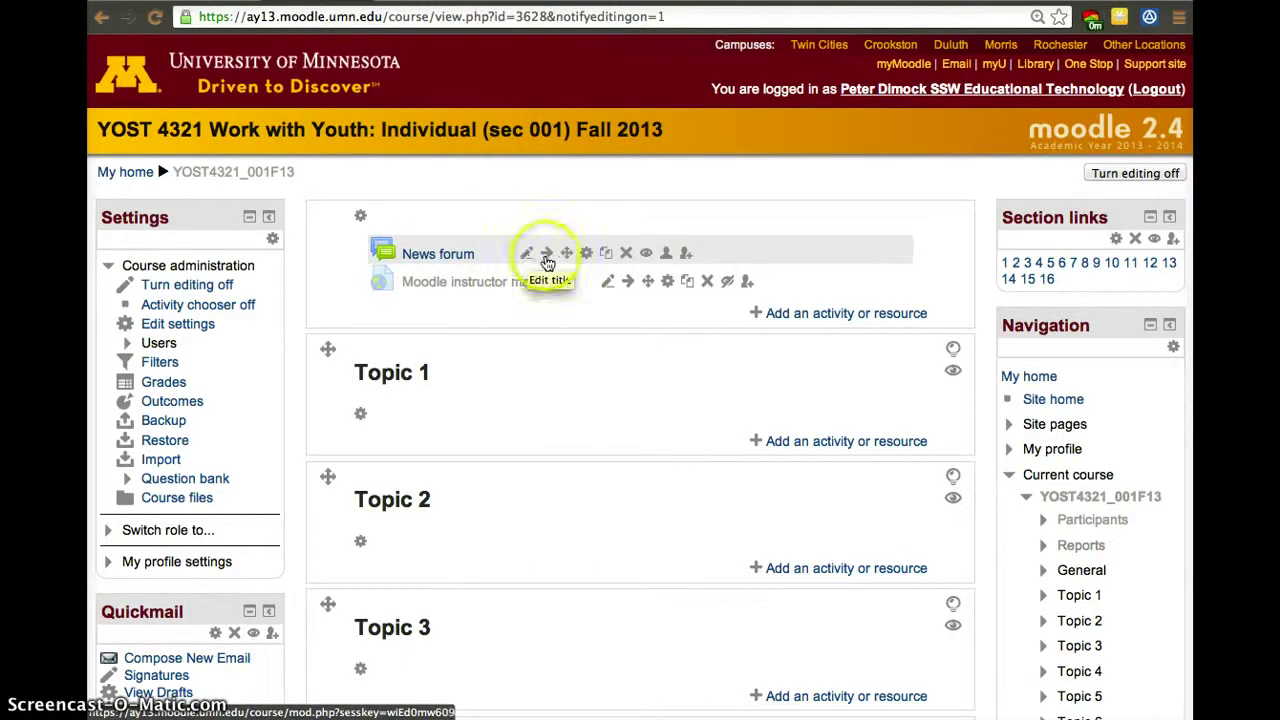
mouse_move(566, 253)
left_mouse_down()
mouse_move(571, 291)
mouse_move(572, 257)
left_mouse_up()
left_click(588, 255)
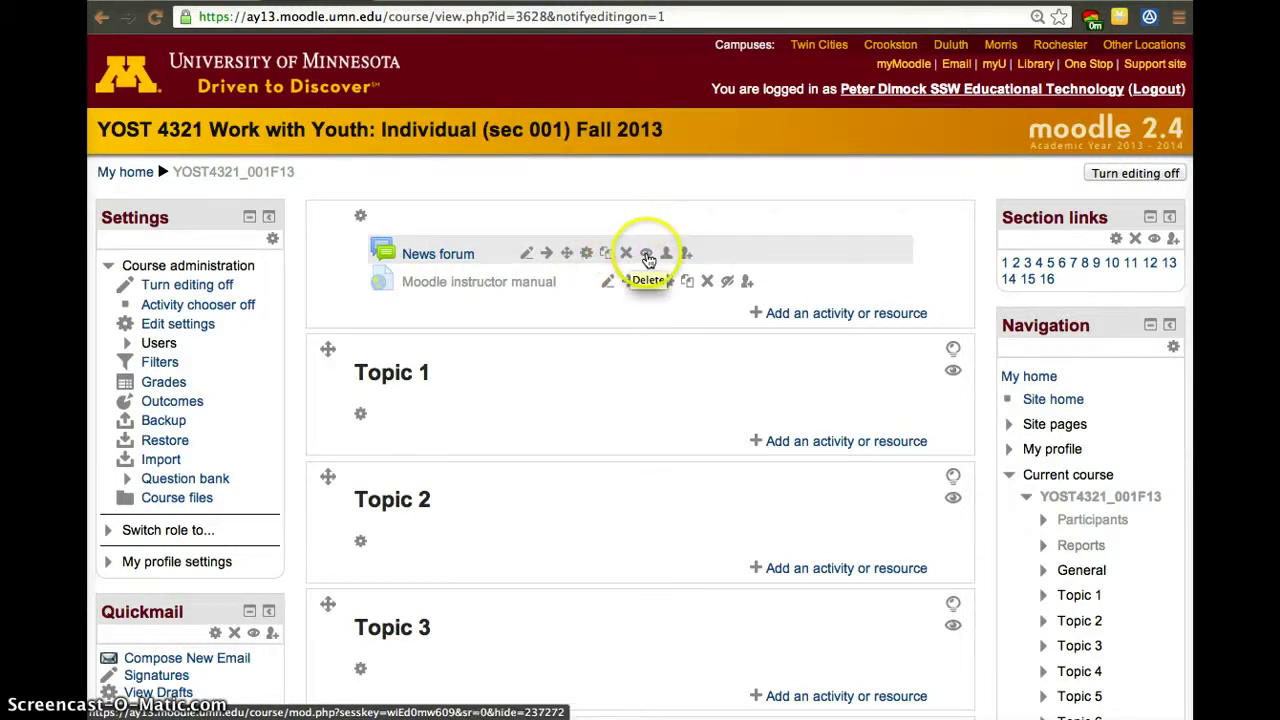
left_click(647, 256)
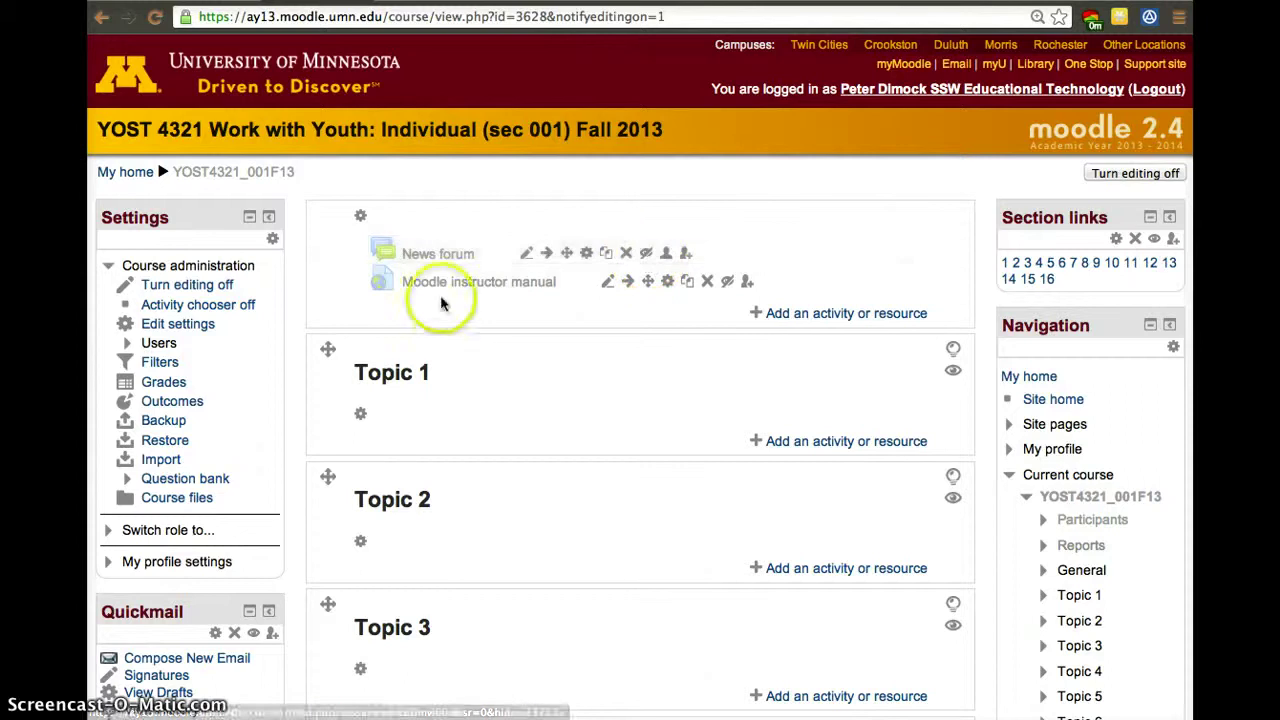
left_click(647, 256)
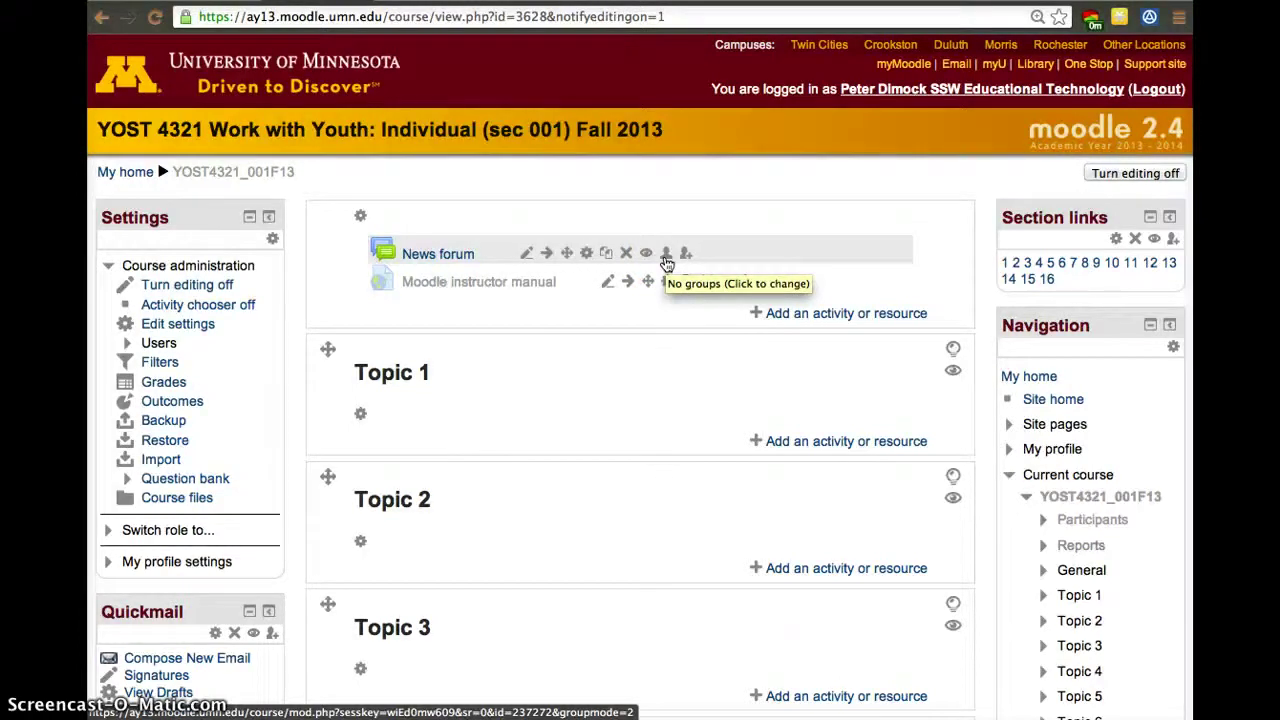
left_click(694, 260)
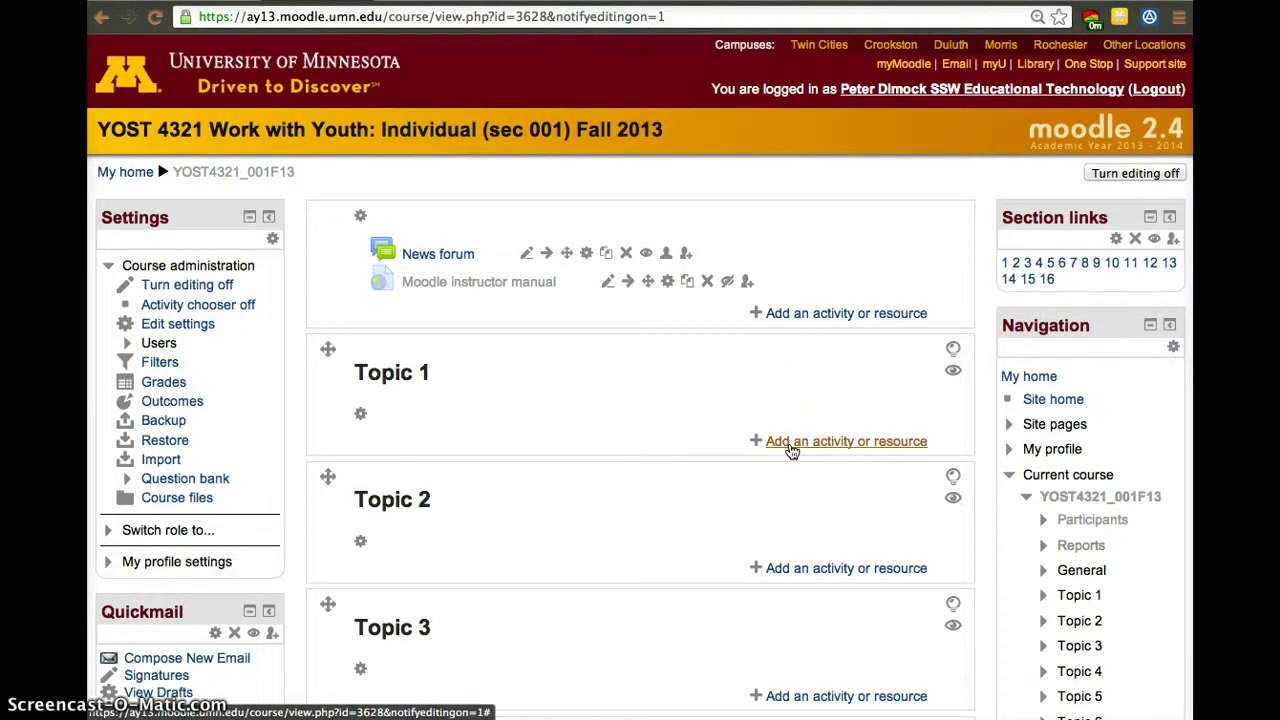
Make Topic 2 visible, hide the Moodle instructor manual, and bring up Topic 1's section settings.
left_click(955, 374)
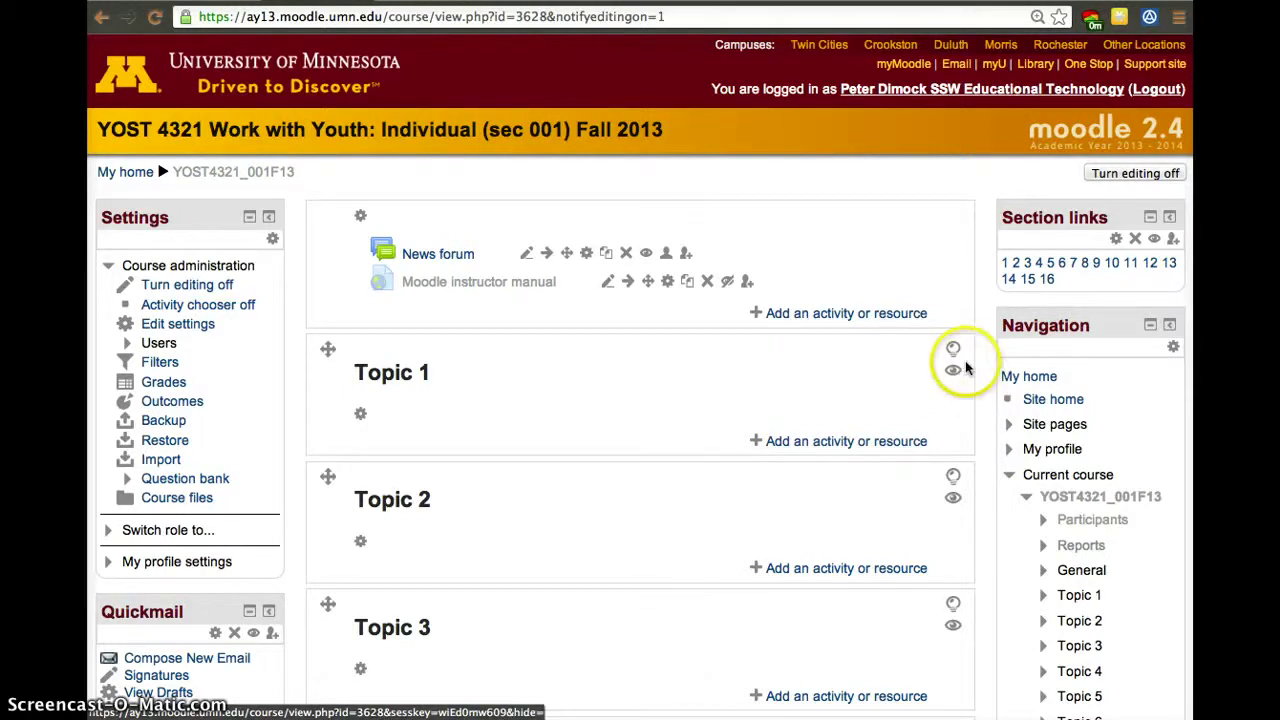
left_click(953, 498)
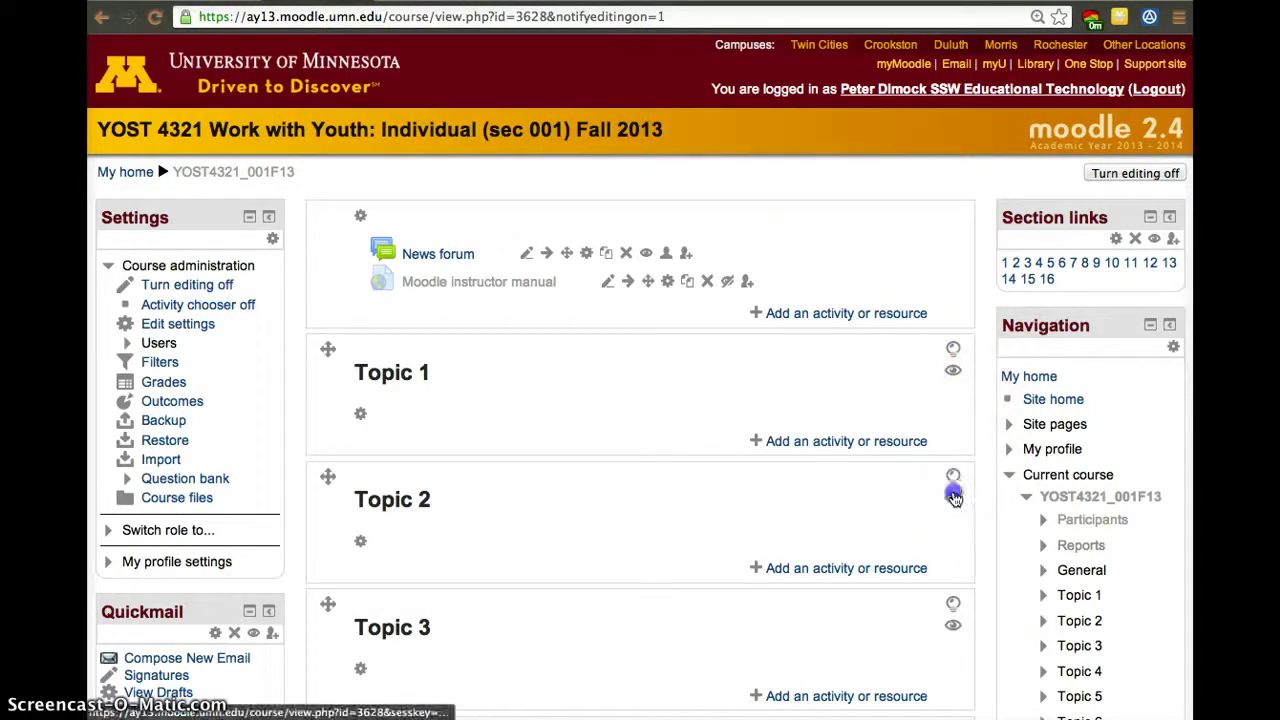
left_click(953, 498)
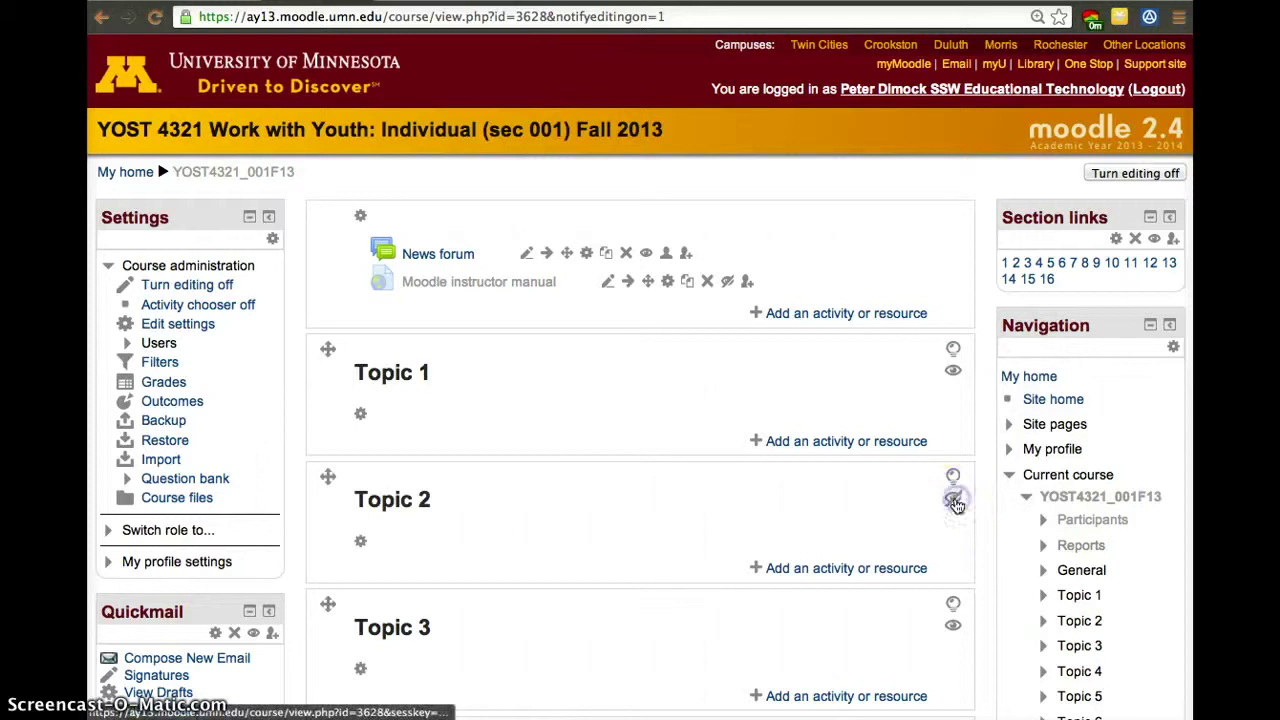
left_click(726, 282)
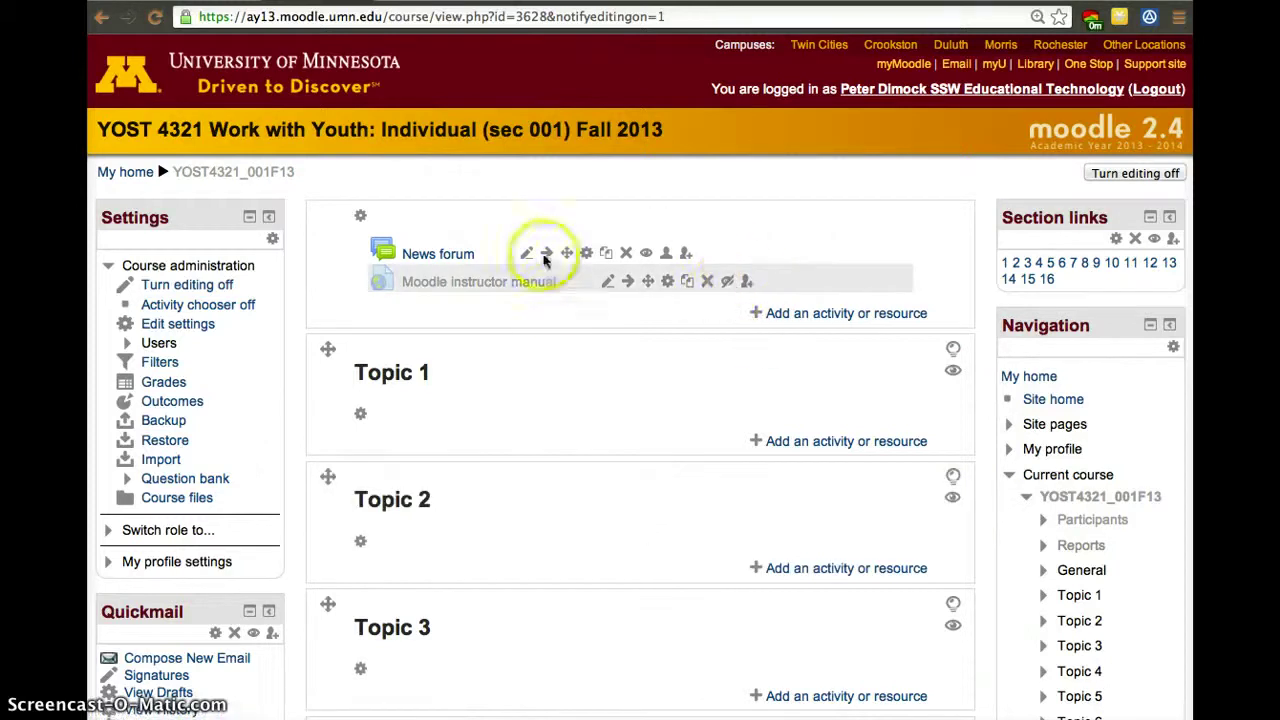
left_click(727, 282)
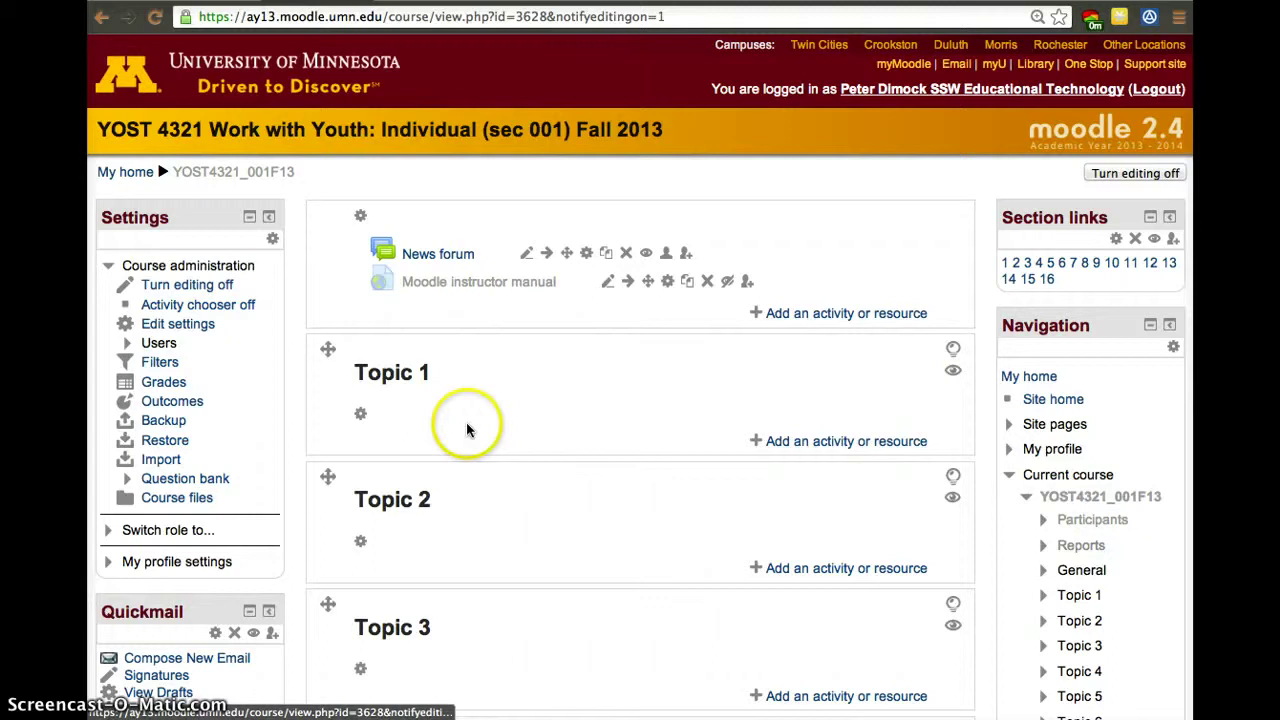
left_click(362, 418)
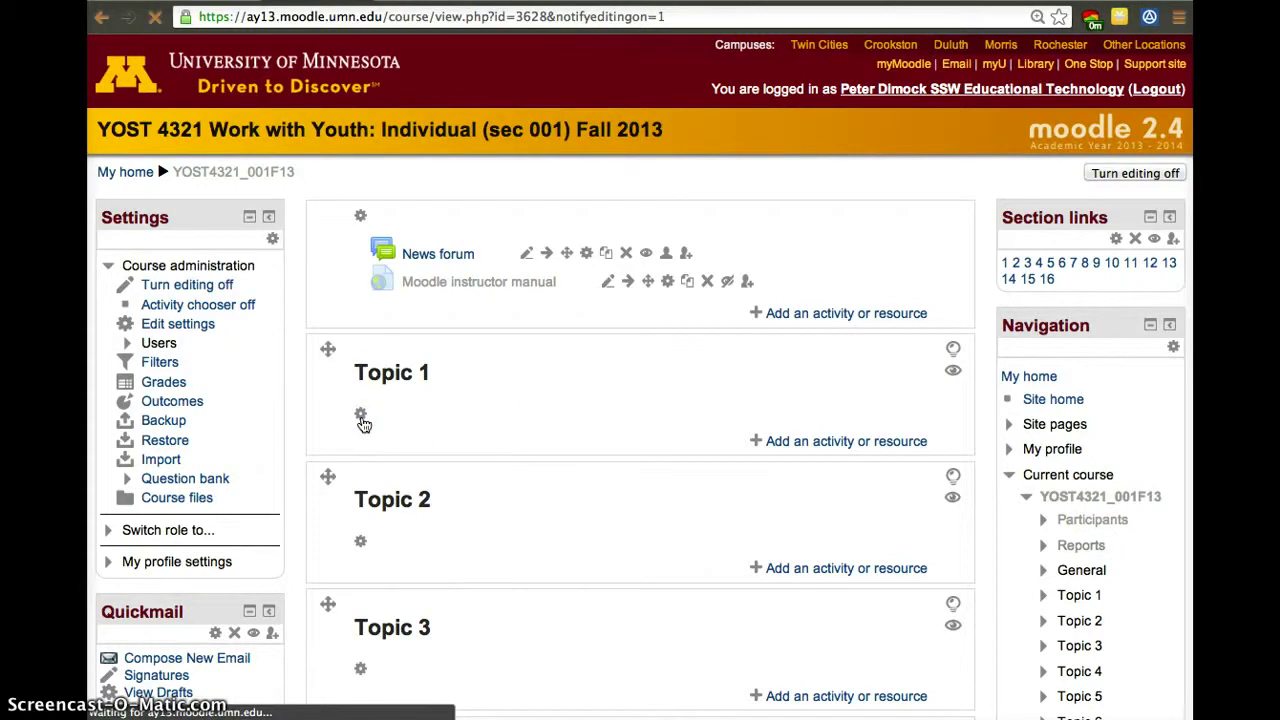
Turn off the default section name, rename the first topic 'Topic A', and save.
left_click(455, 305)
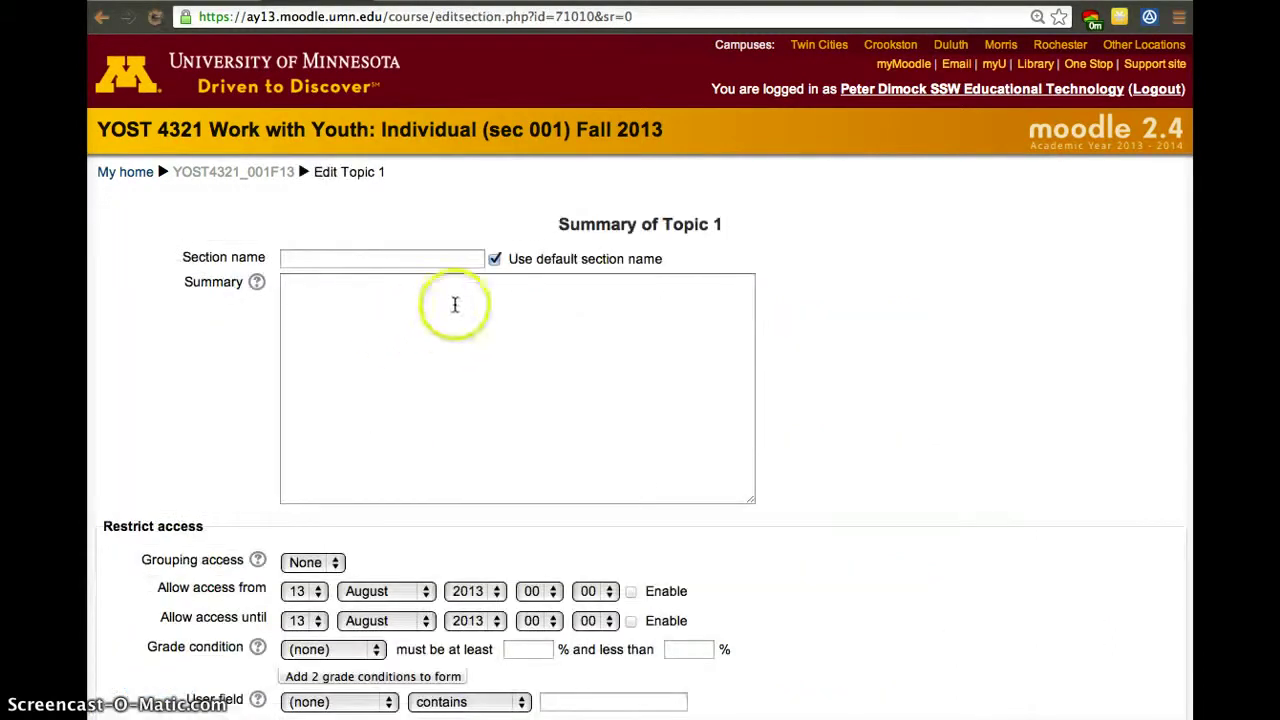
left_click(497, 260)
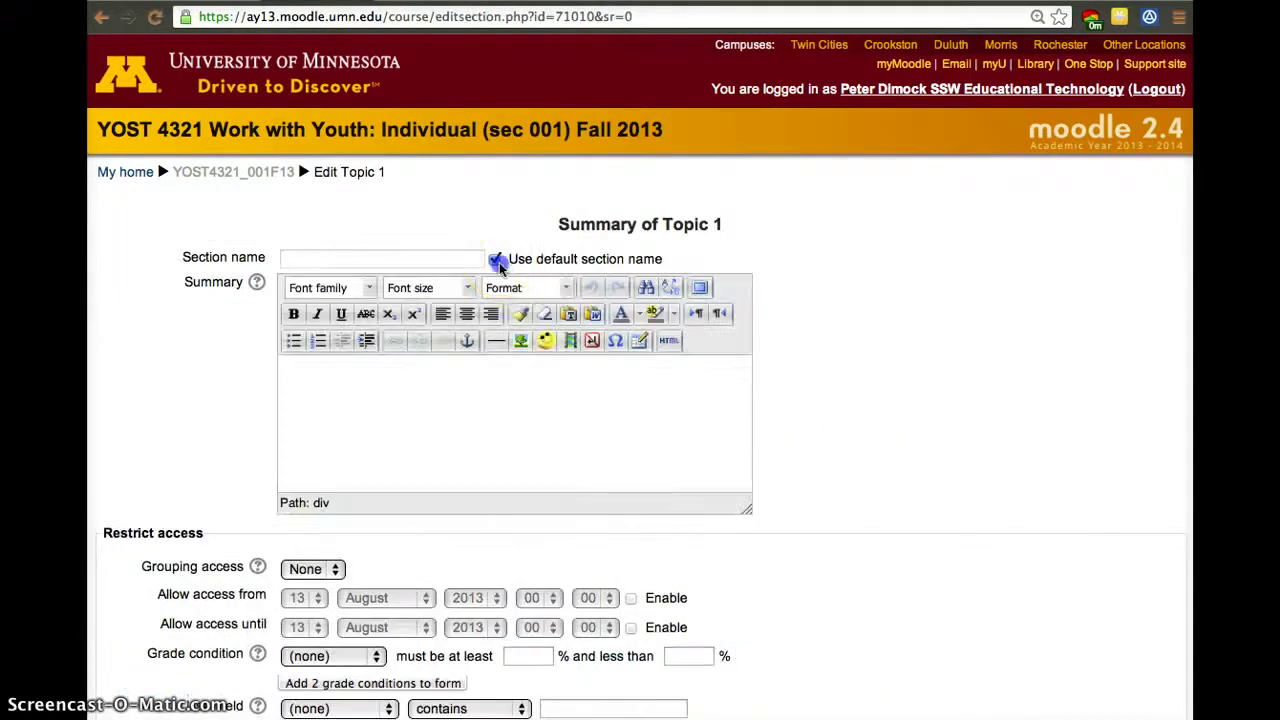
left_click(332, 260)
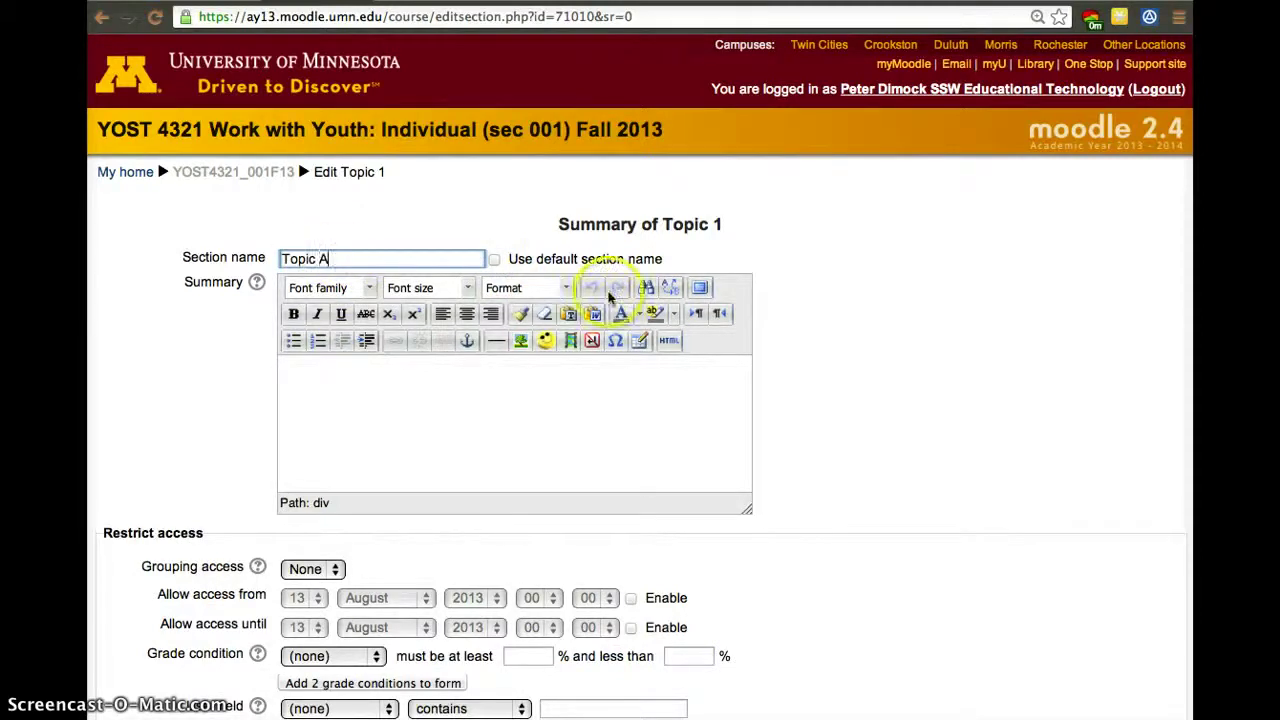
type("Topic A")
scroll(630, 330, "down", 5)
left_click(315, 604)
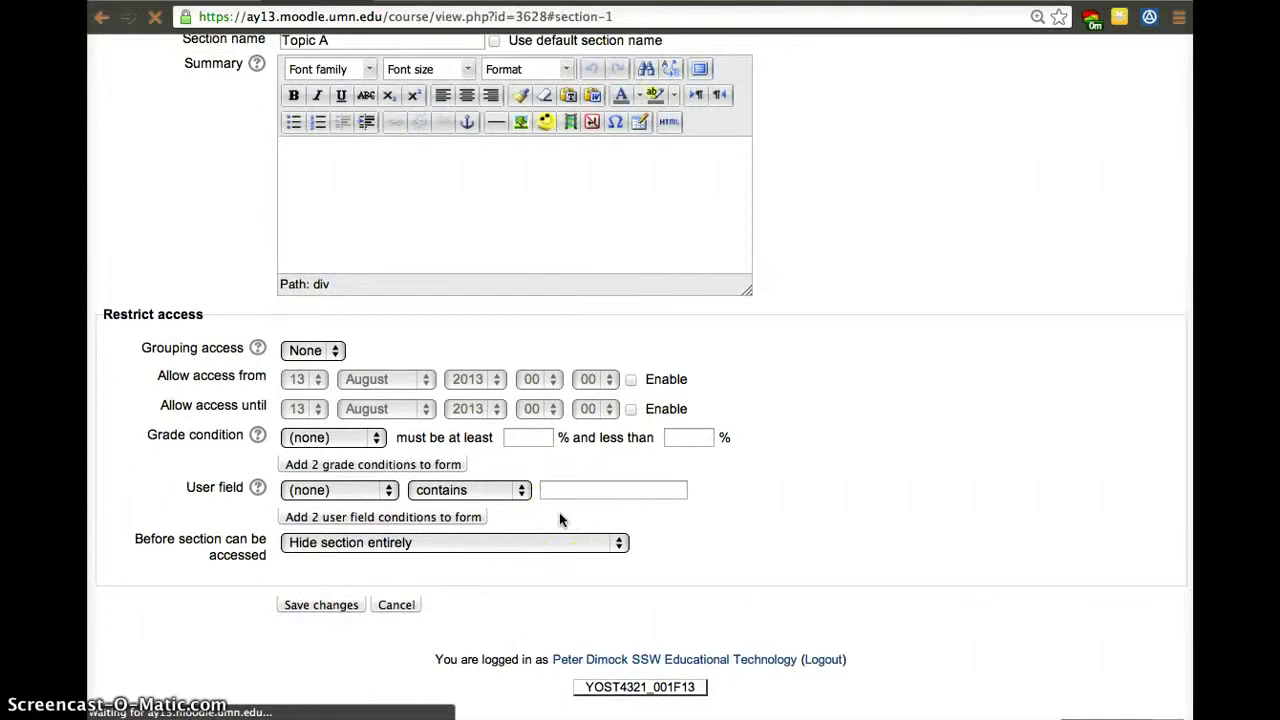
scroll(561, 455, "up", 3)
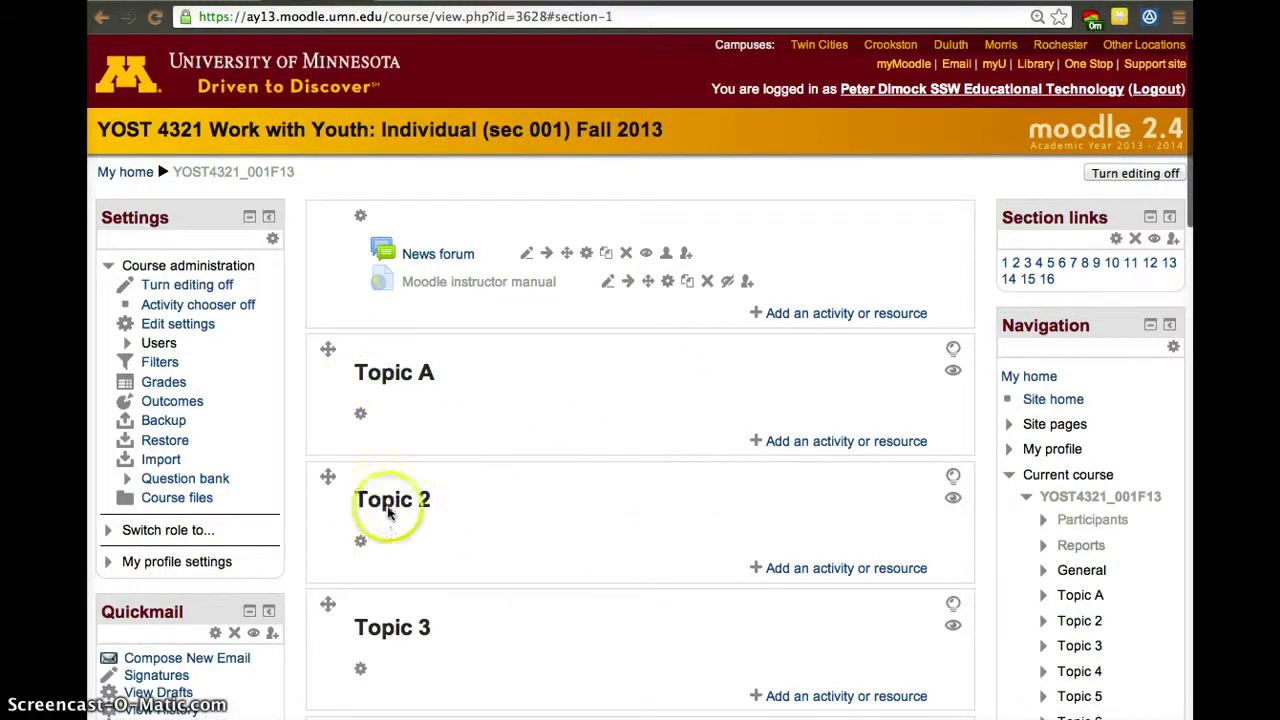
Reopen Topic A's section settings and view, then close, the summary's HTML source.
left_click(362, 416)
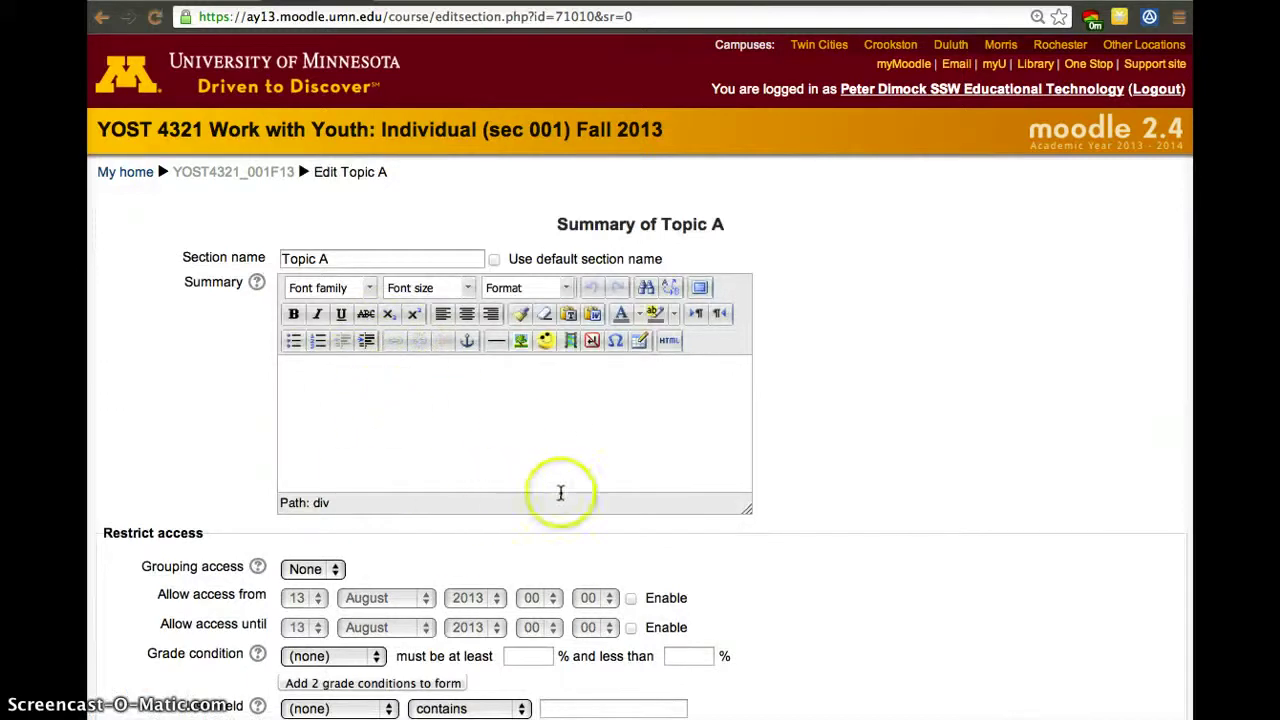
left_click(679, 345)
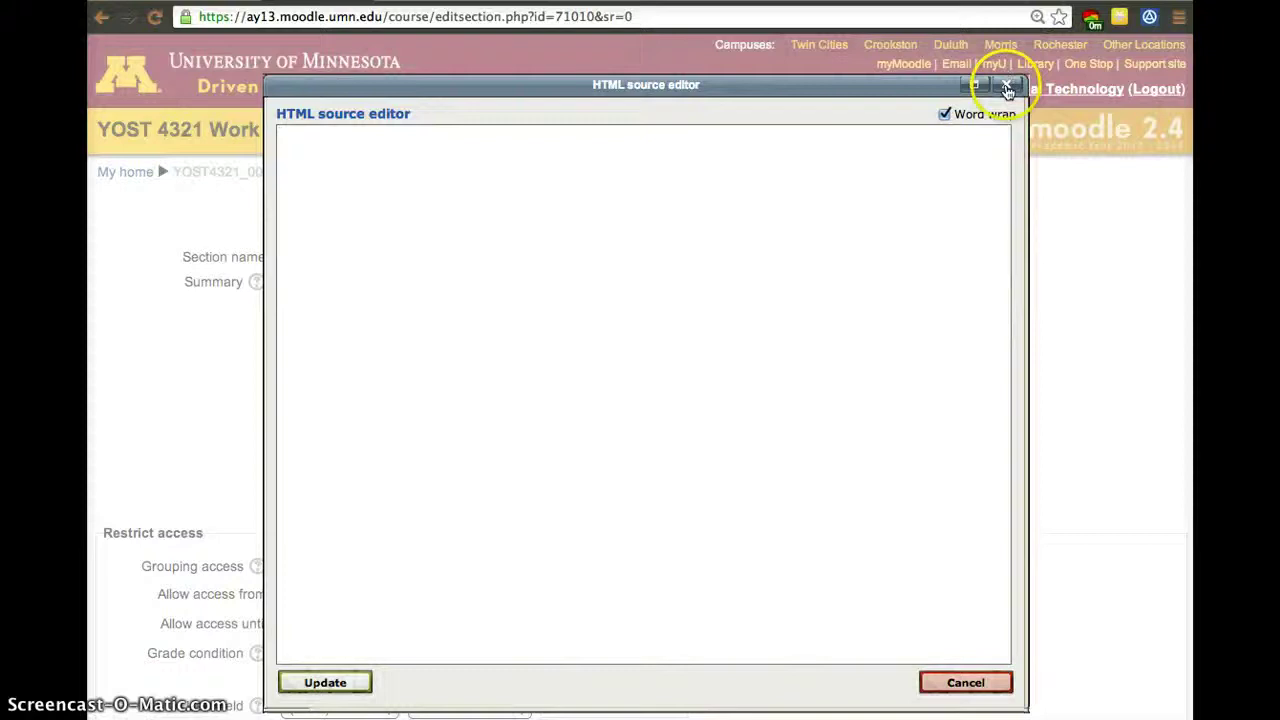
left_click(1007, 88)
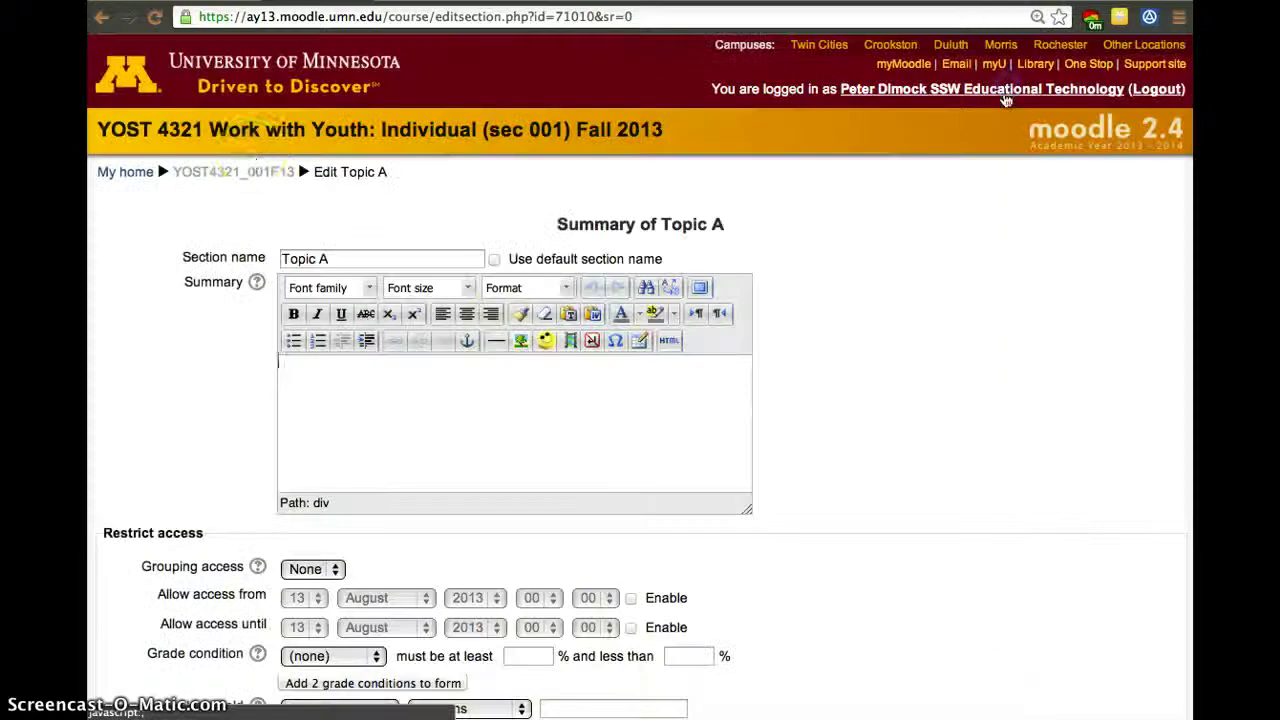
Bring up the 'Add an activity or resource' chooser under Topic A and scroll to Resources.
left_click(102, 19)
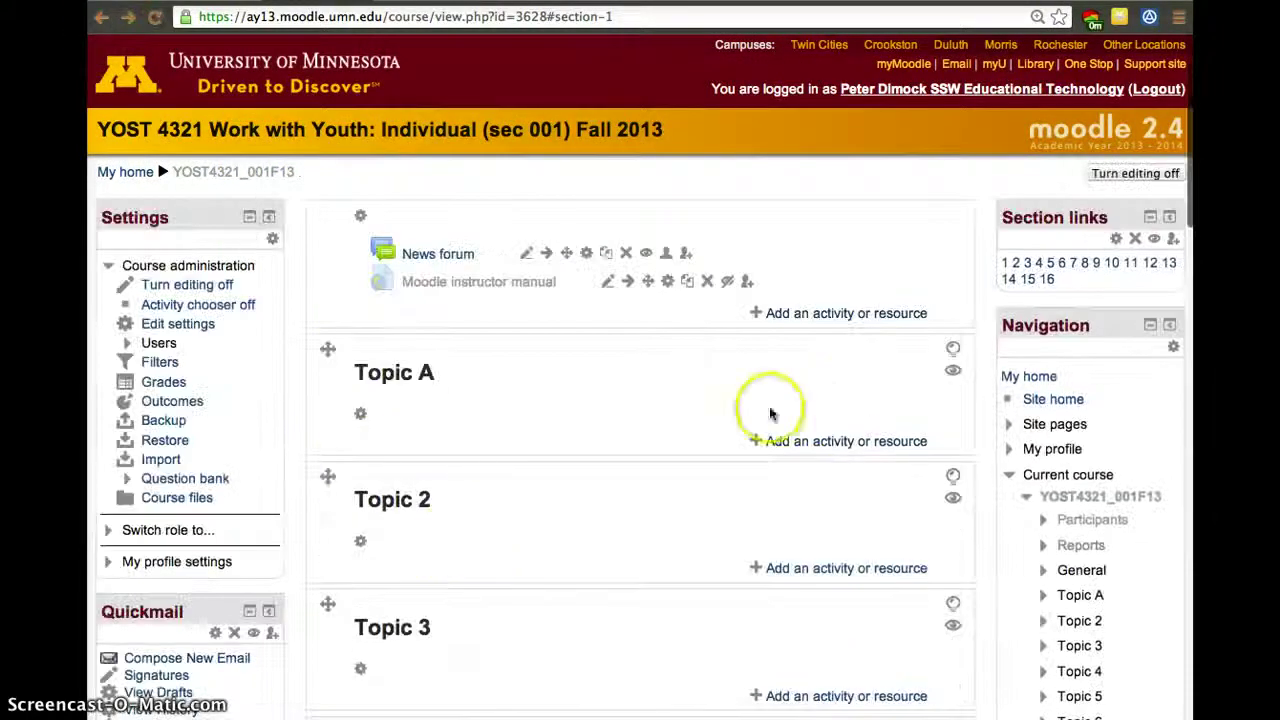
left_click(814, 442)
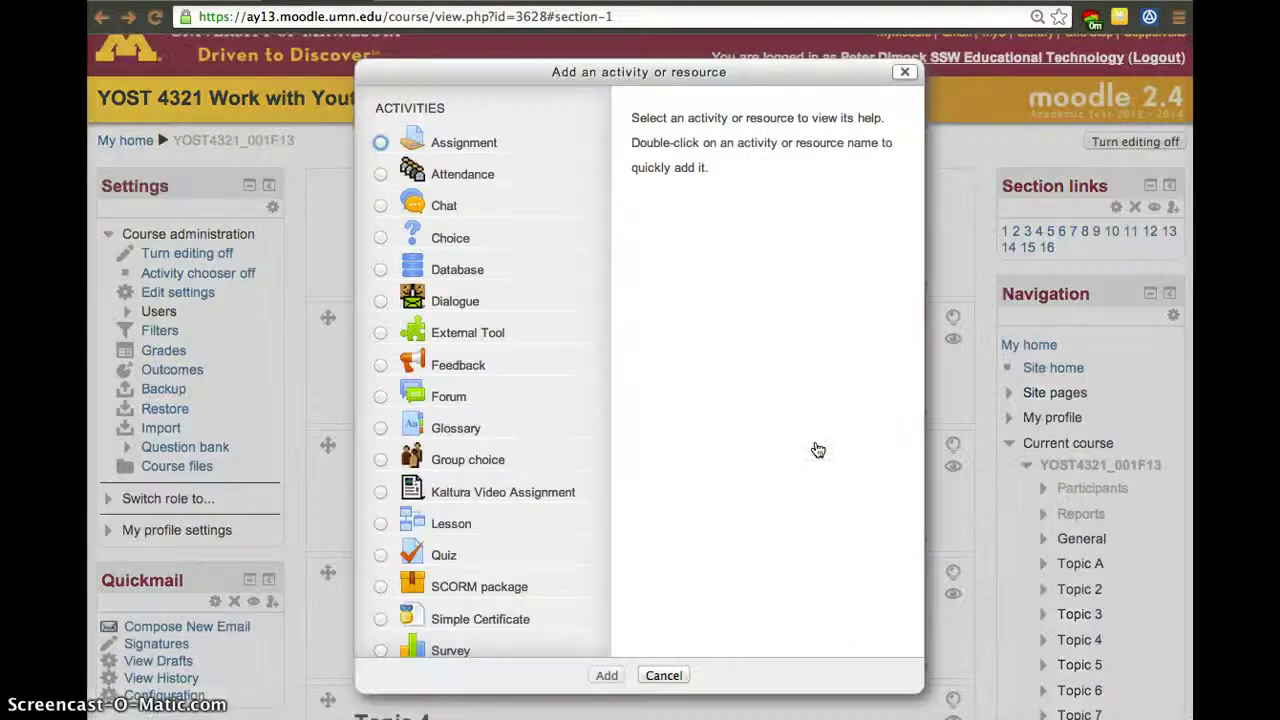
scroll(572, 551, "down", 5)
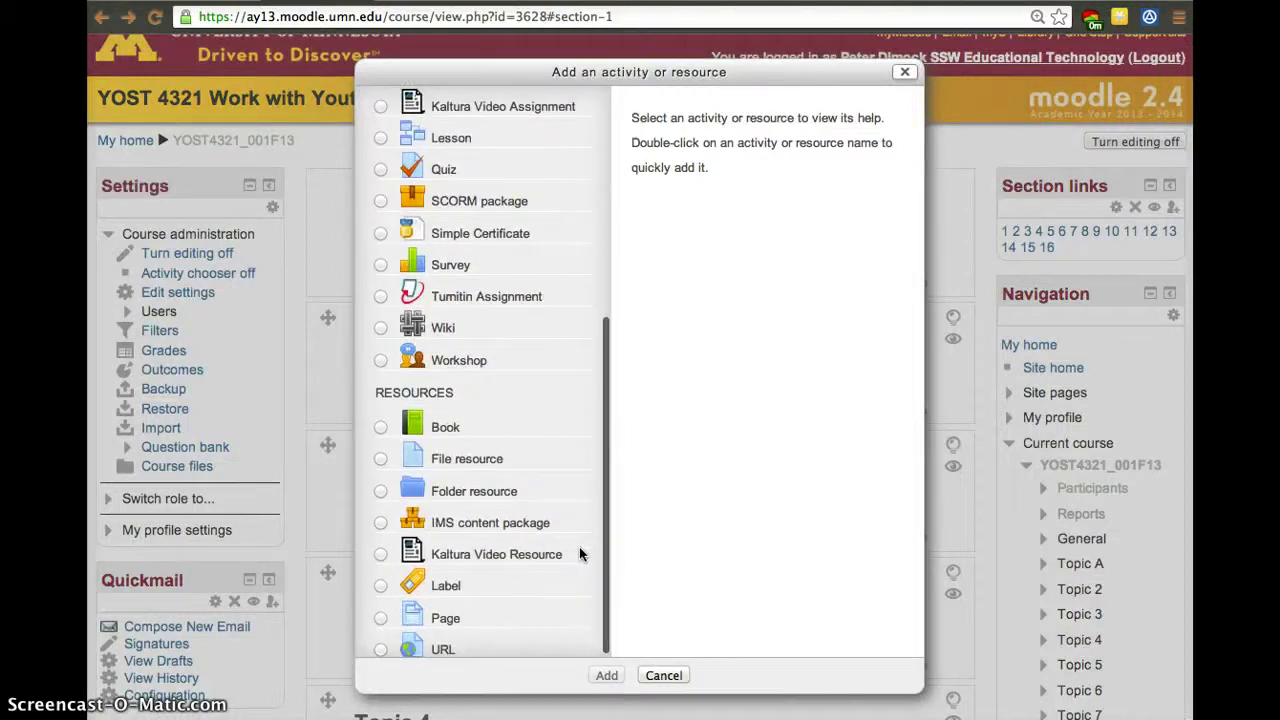
scroll(585, 551, "right", 5)
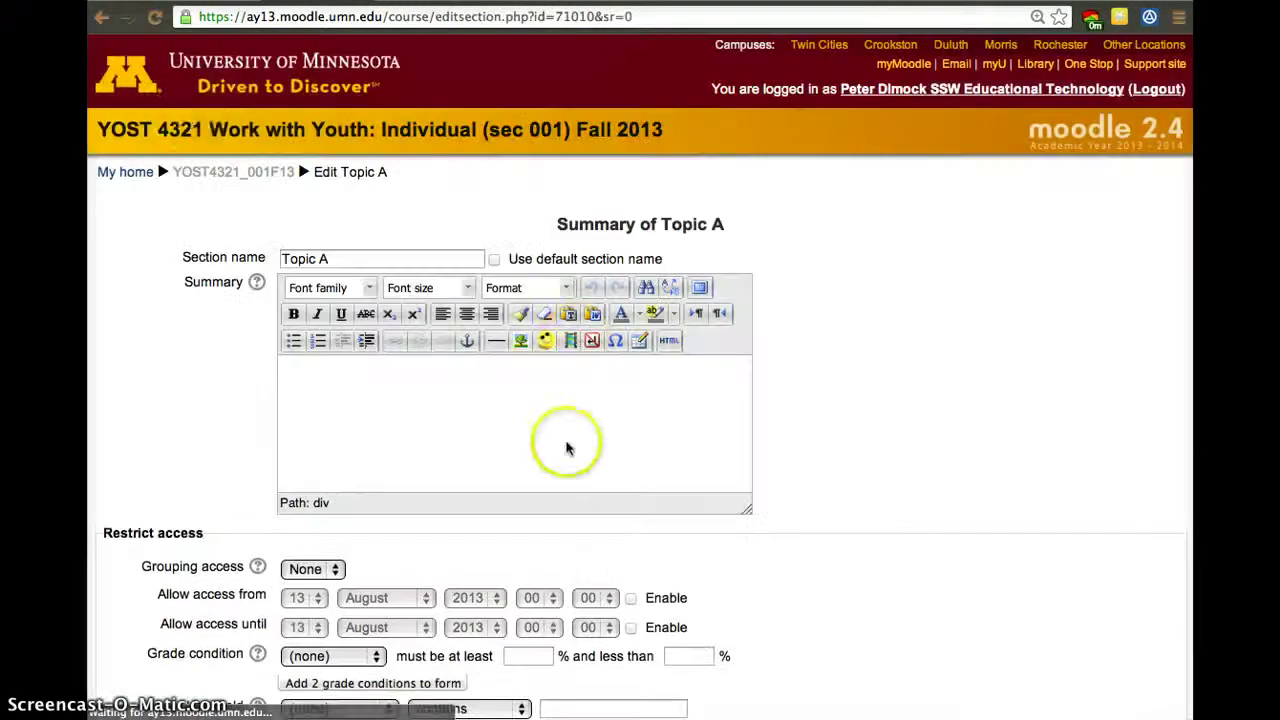
left_click(102, 18)
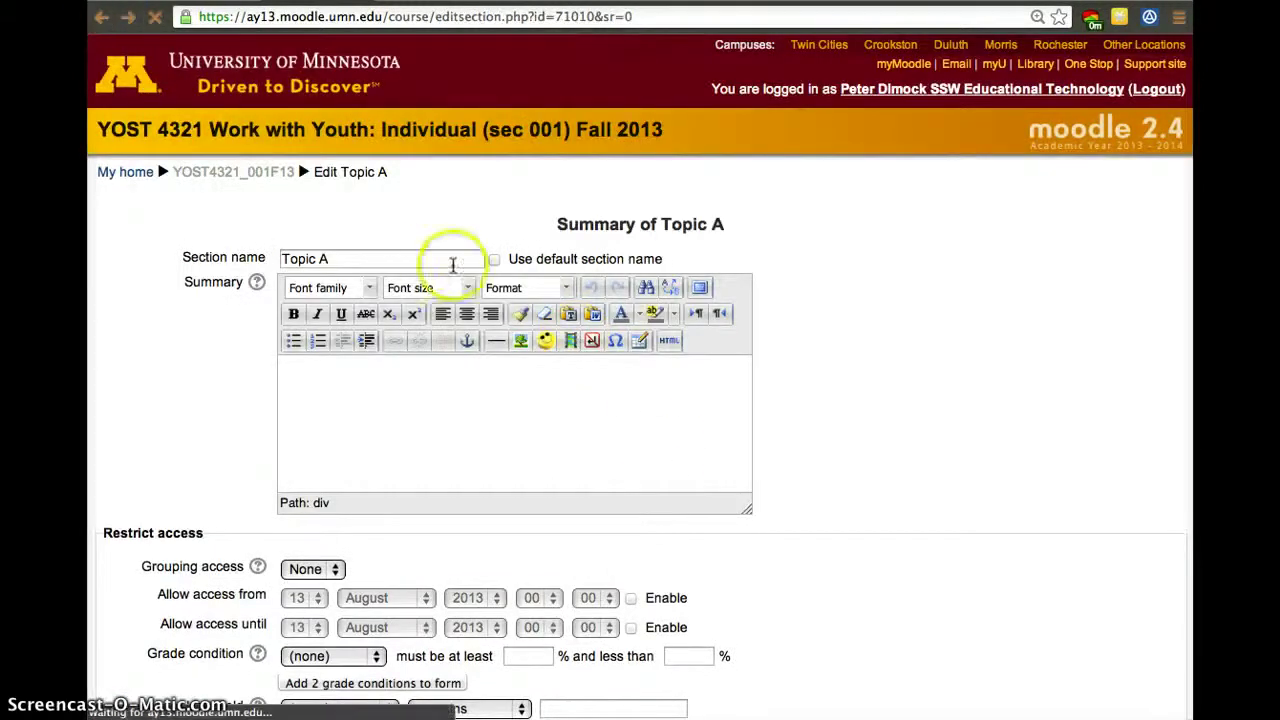
left_click(220, 174)
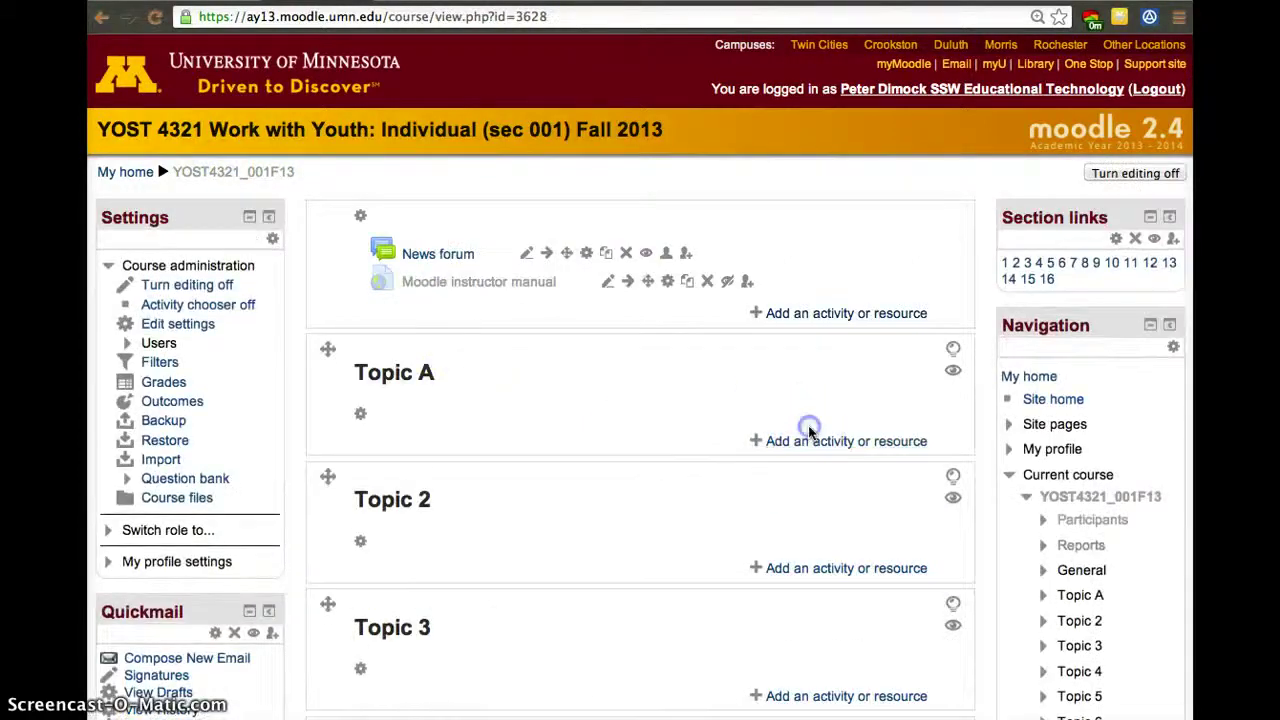
left_click(811, 436)
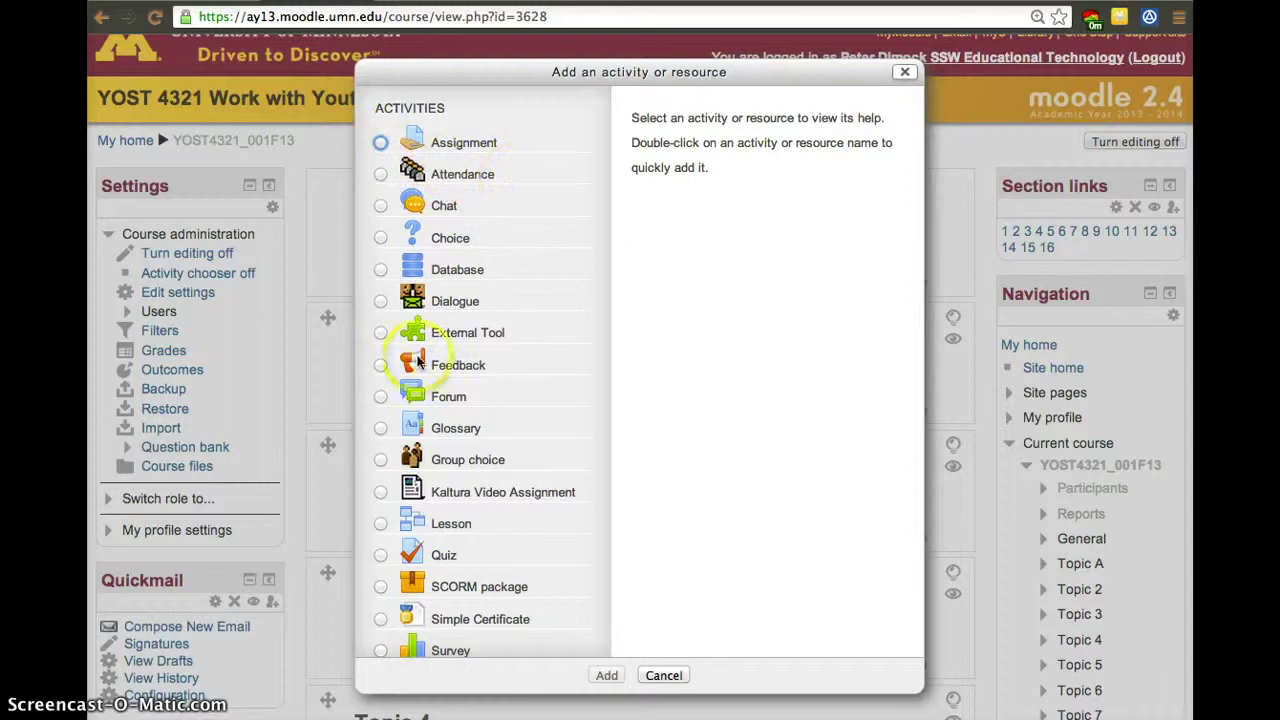
scroll(418, 362, "down", 1)
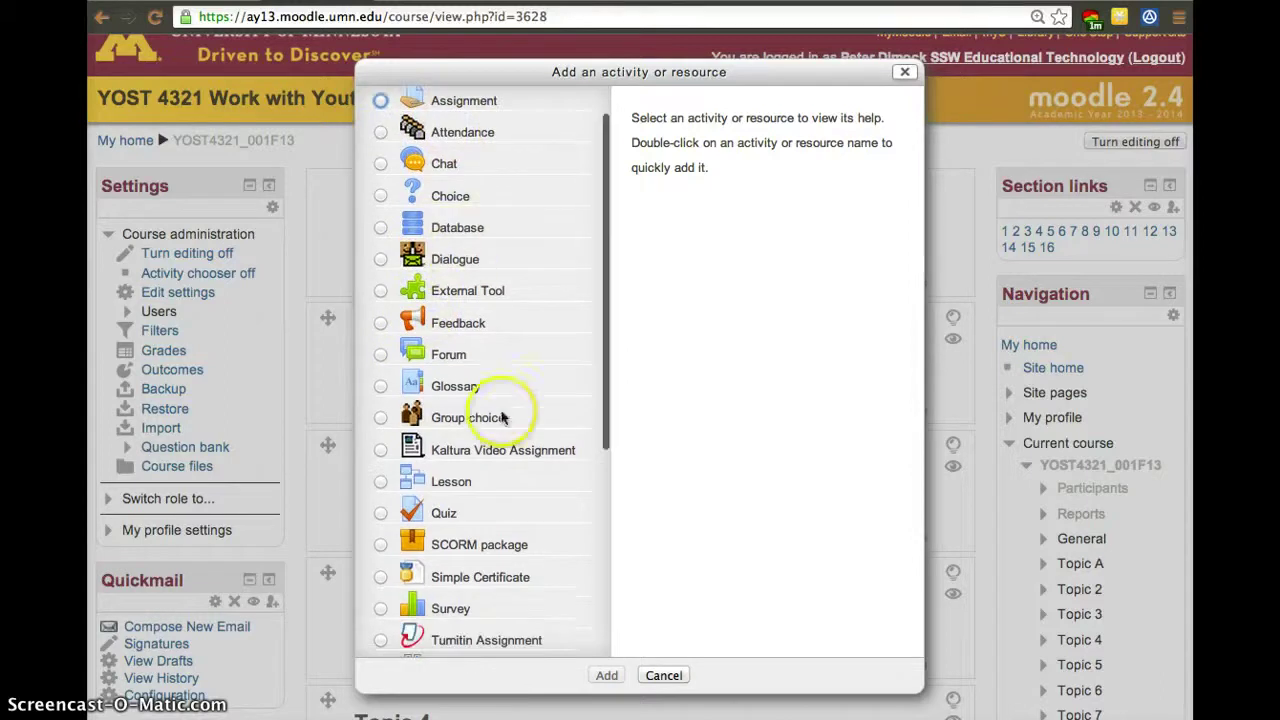
scroll(505, 437, "down", 3)
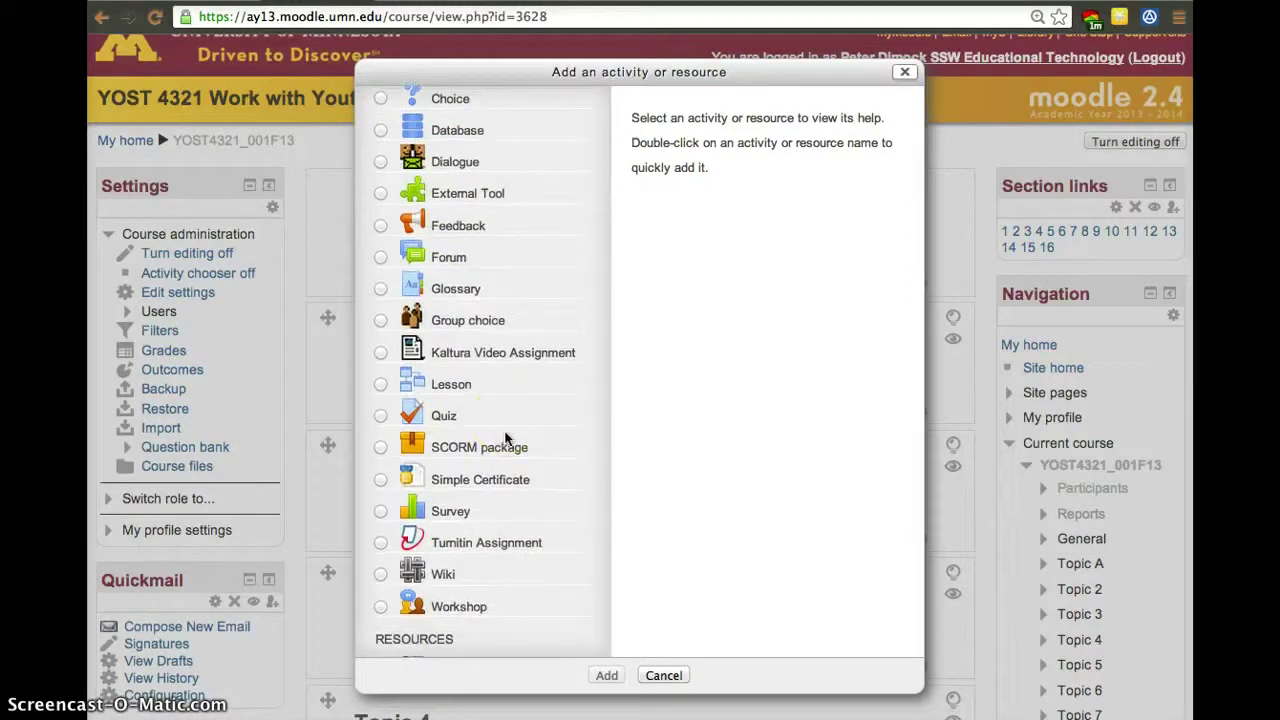
scroll(541, 512, "down", 5)
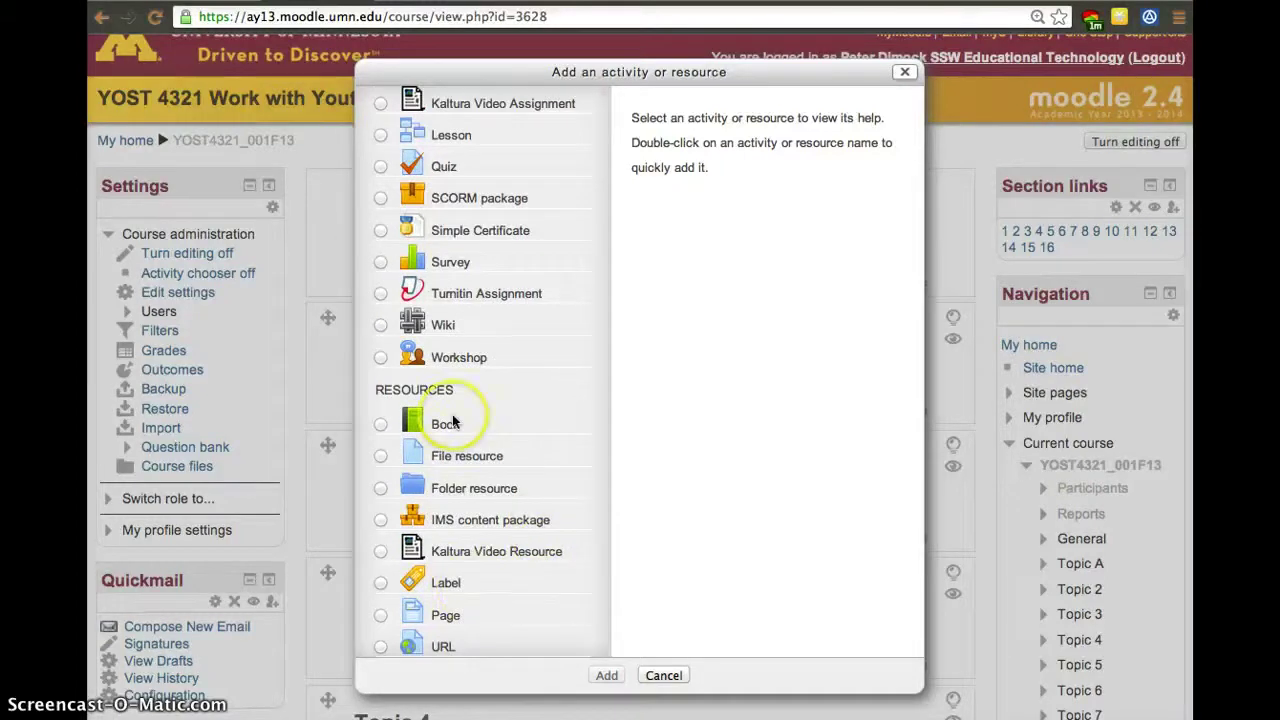
scroll(450, 421, "up", 1)
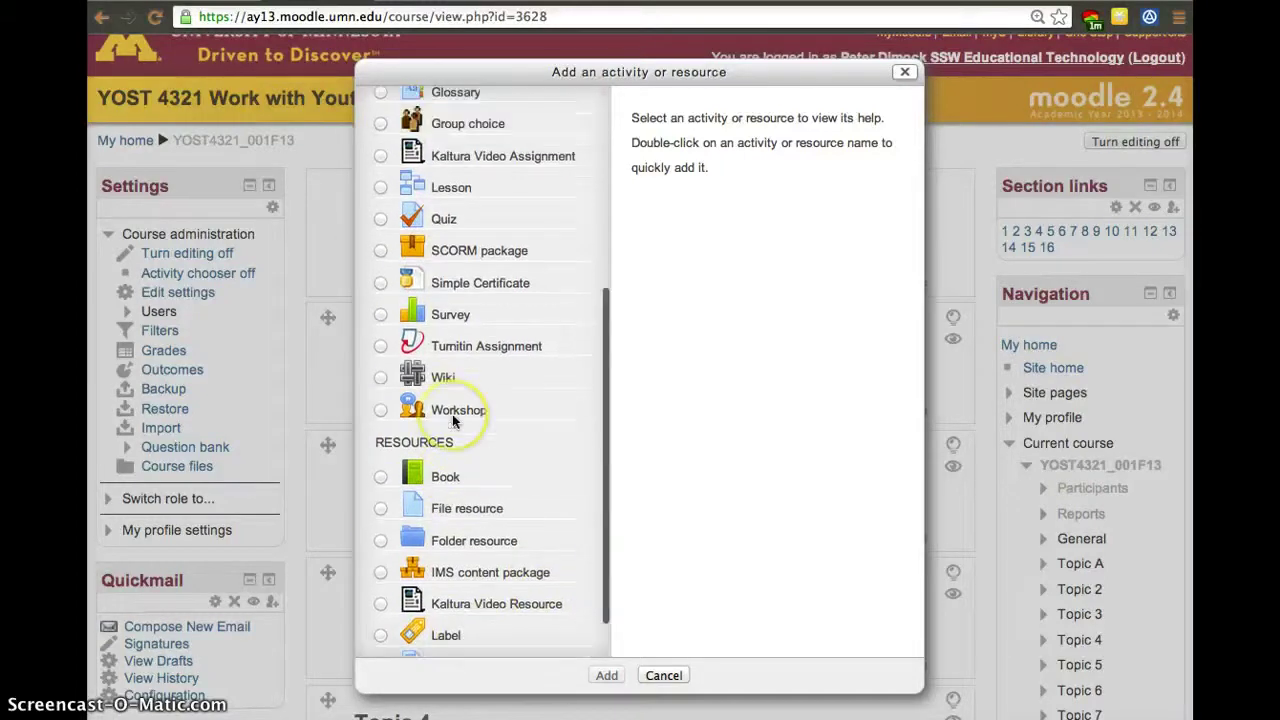
Add a File resource to Topic A and name it 'Resource 1'.
left_click(380, 510)
left_click(604, 676)
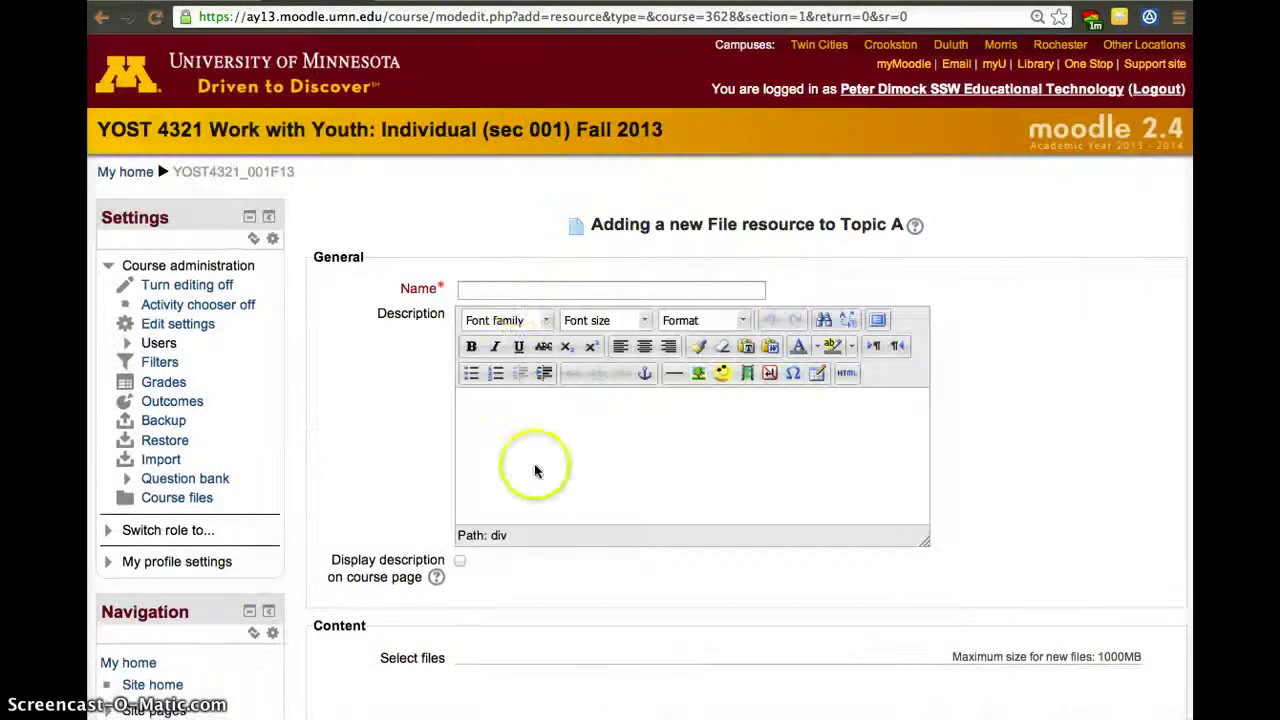
left_click(517, 291)
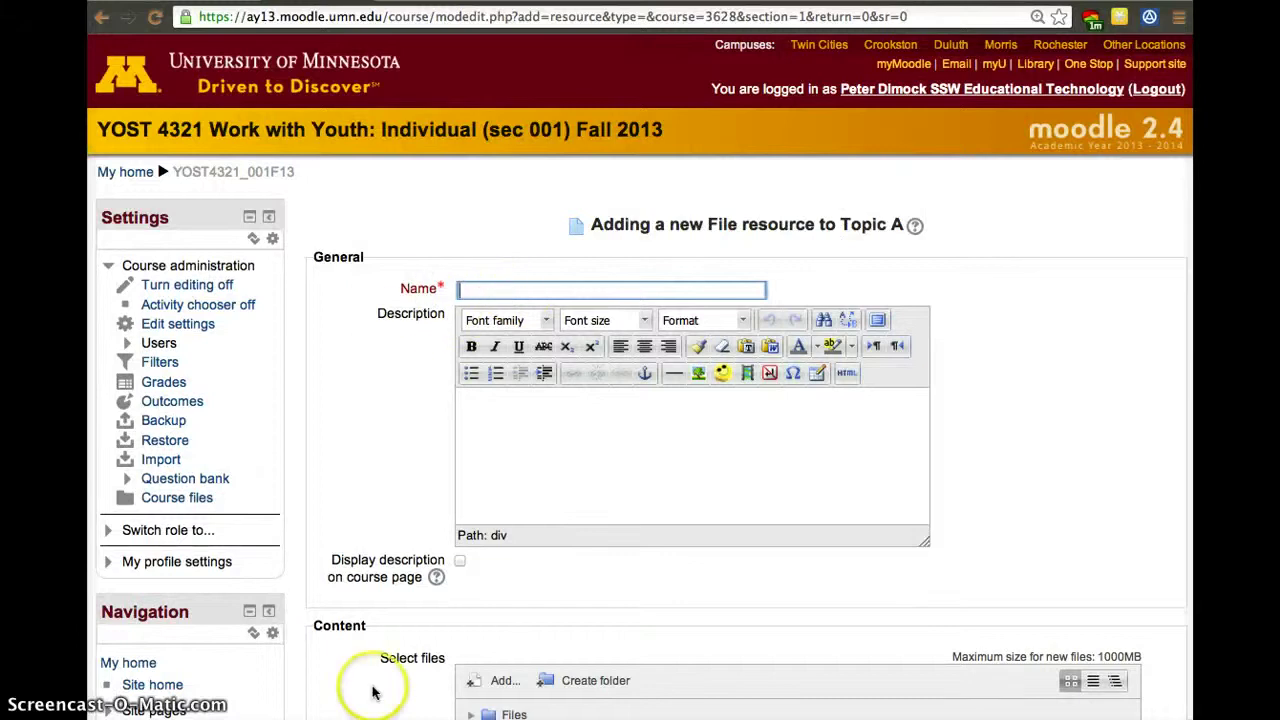
type("Respo")
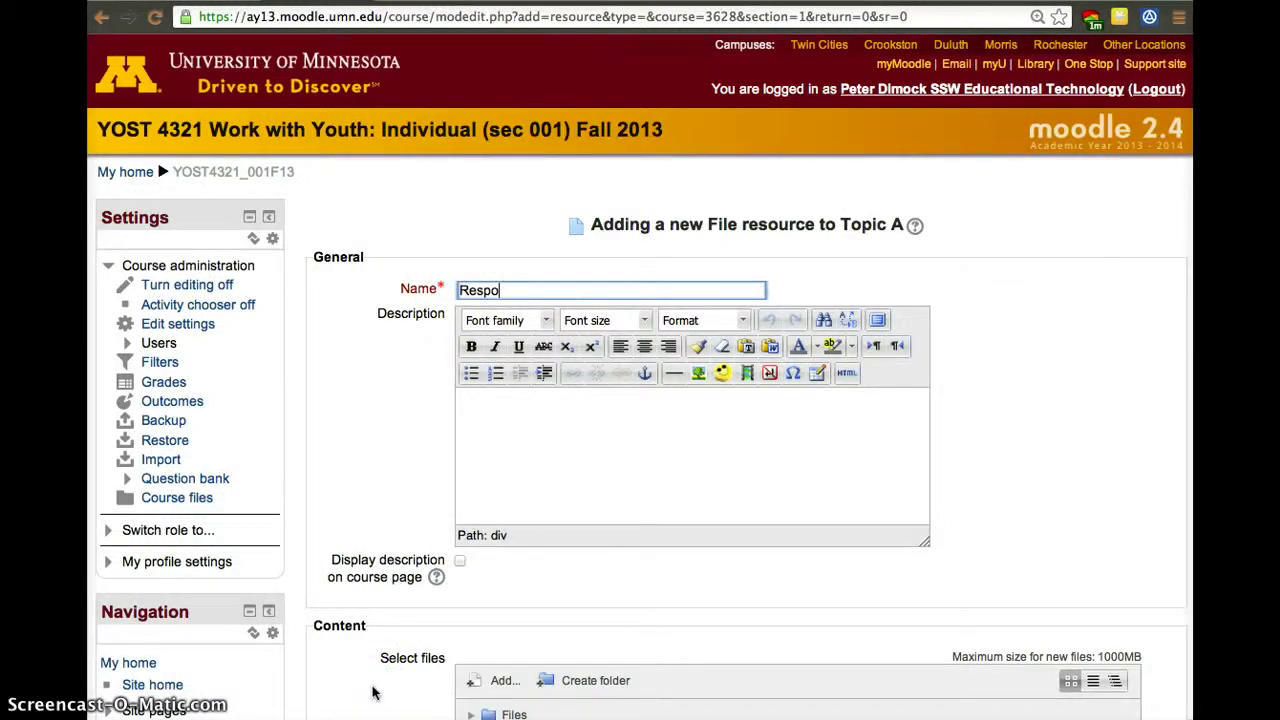
key("BackSpace")
key("BackSpace")
type("ource 1")
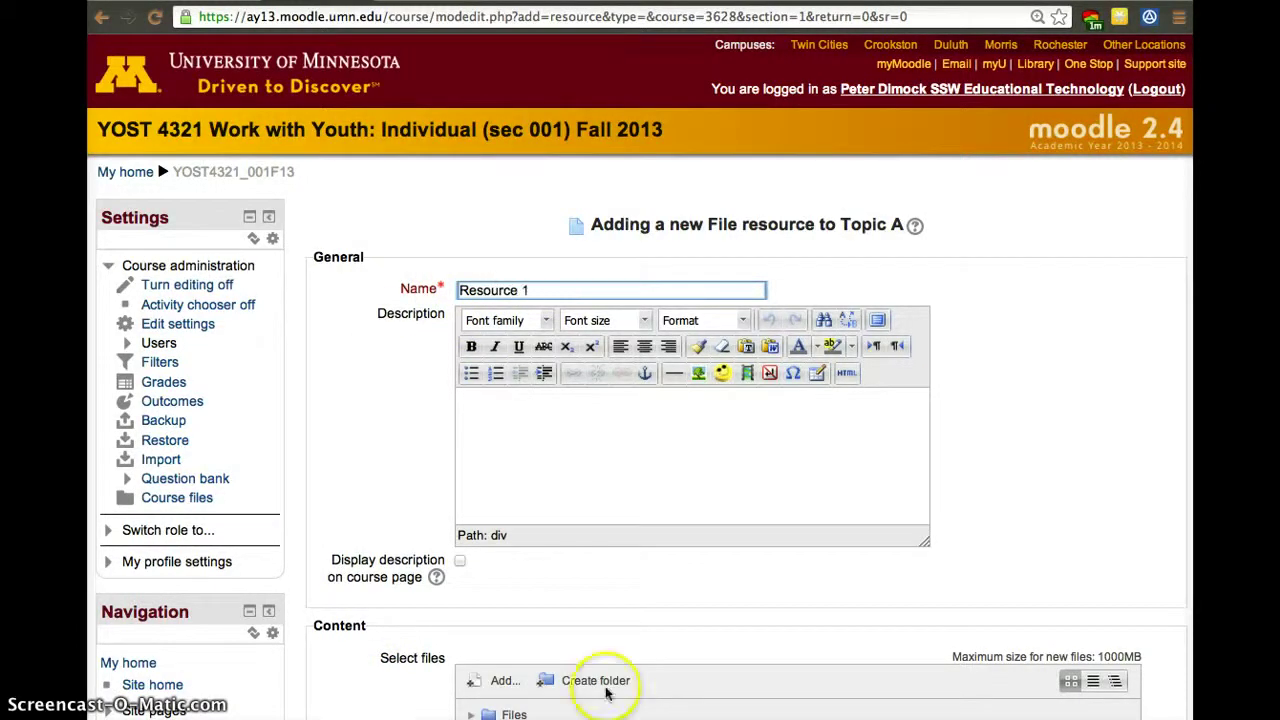
left_click(572, 430)
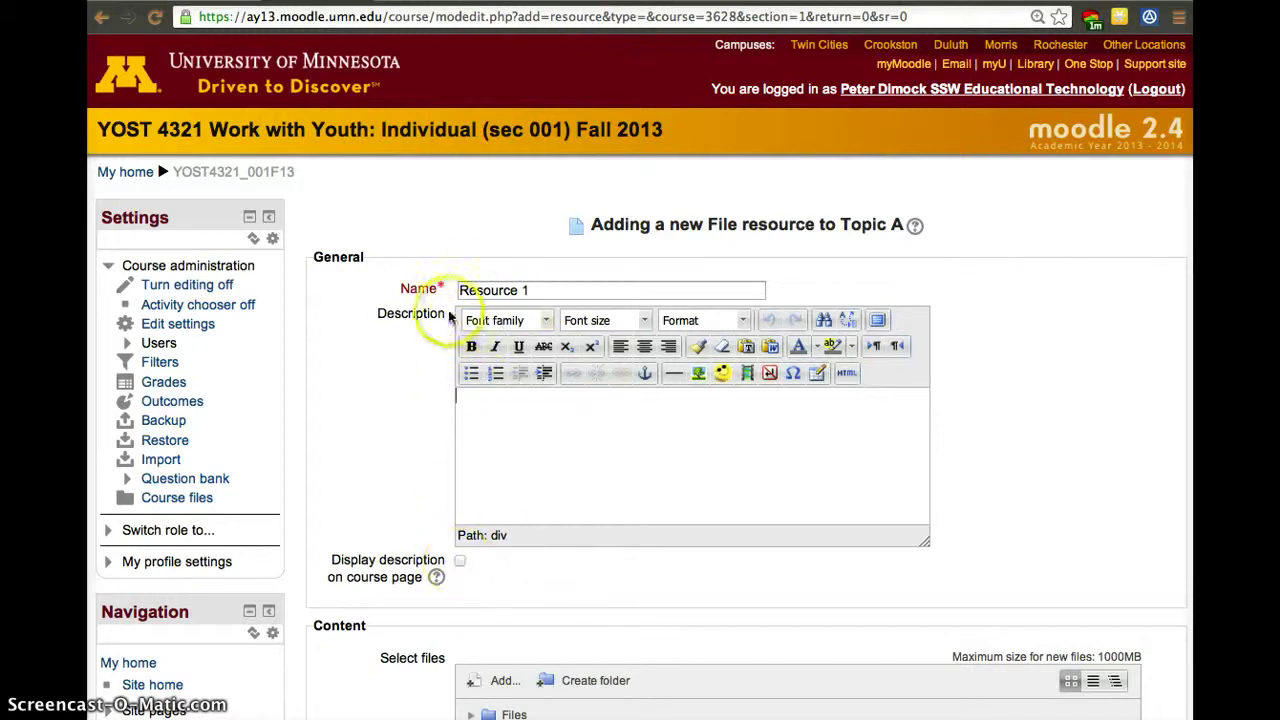
scroll(1116, 450, "down", 5)
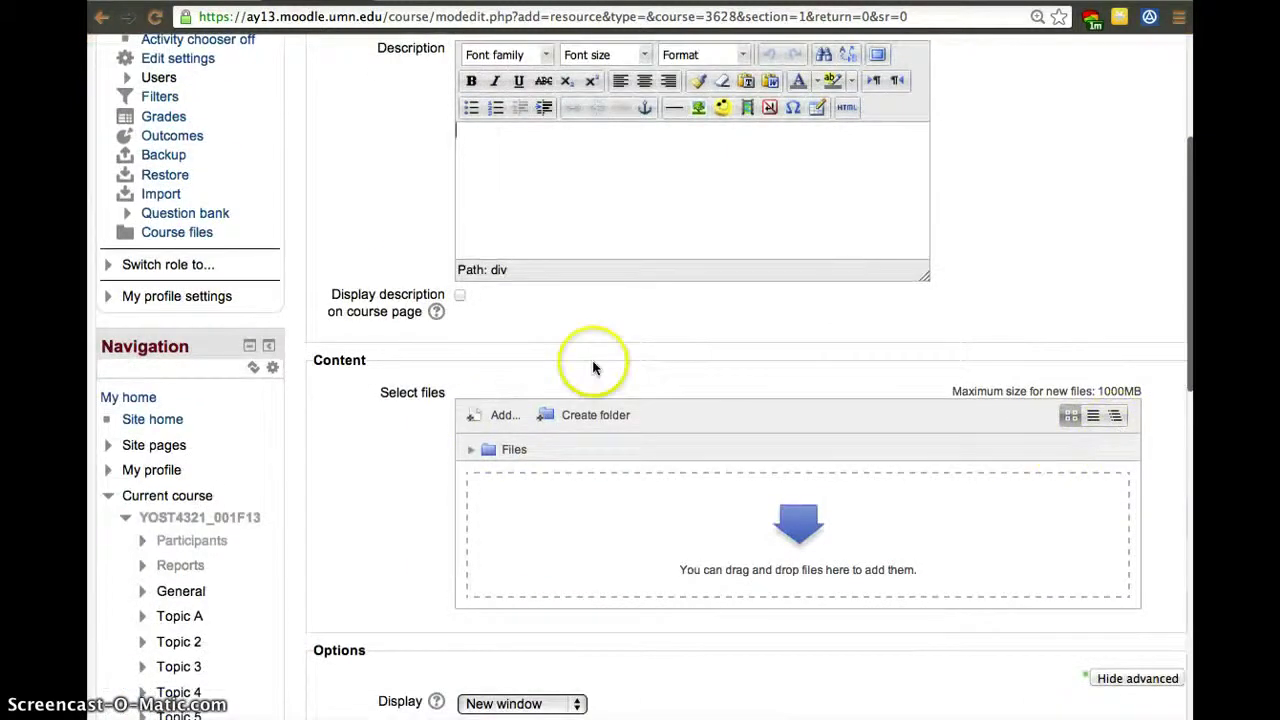
Upload KnowmadSociety.pdf from the computer's home folder into the resource's files.
left_click(504, 413)
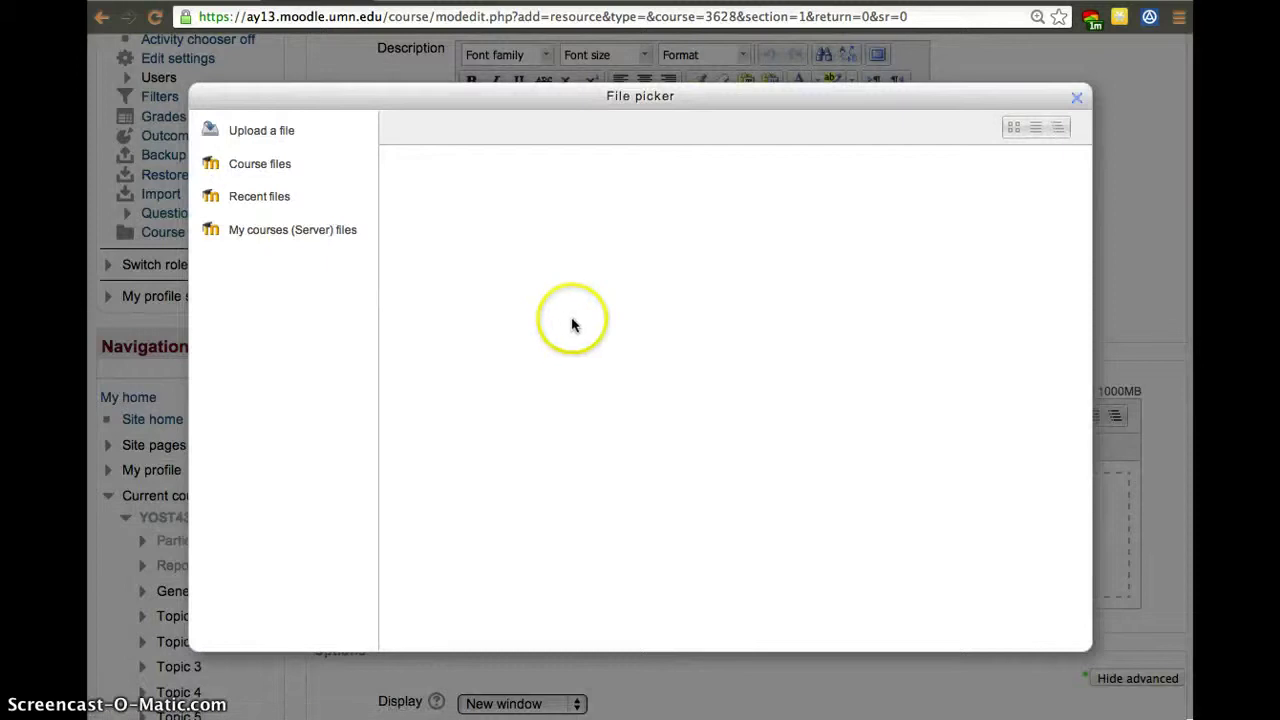
left_click(258, 134)
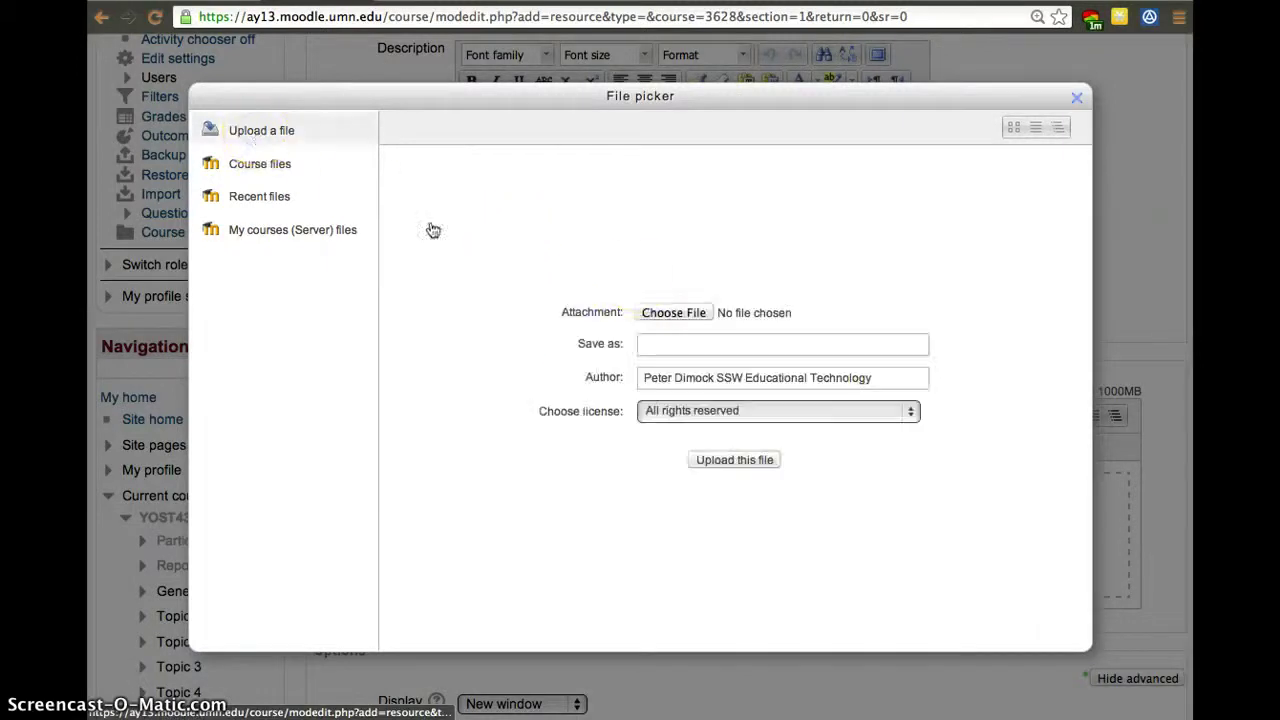
left_click(659, 311)
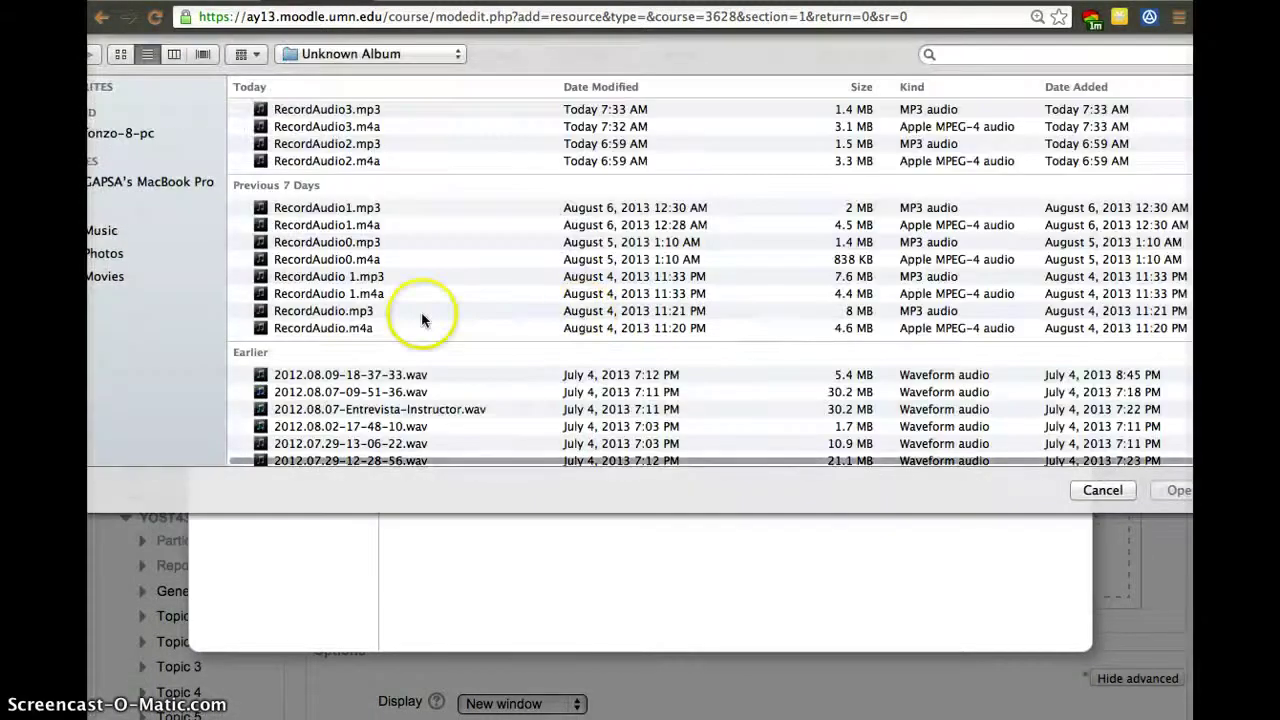
scroll(290, 288, "down", 3)
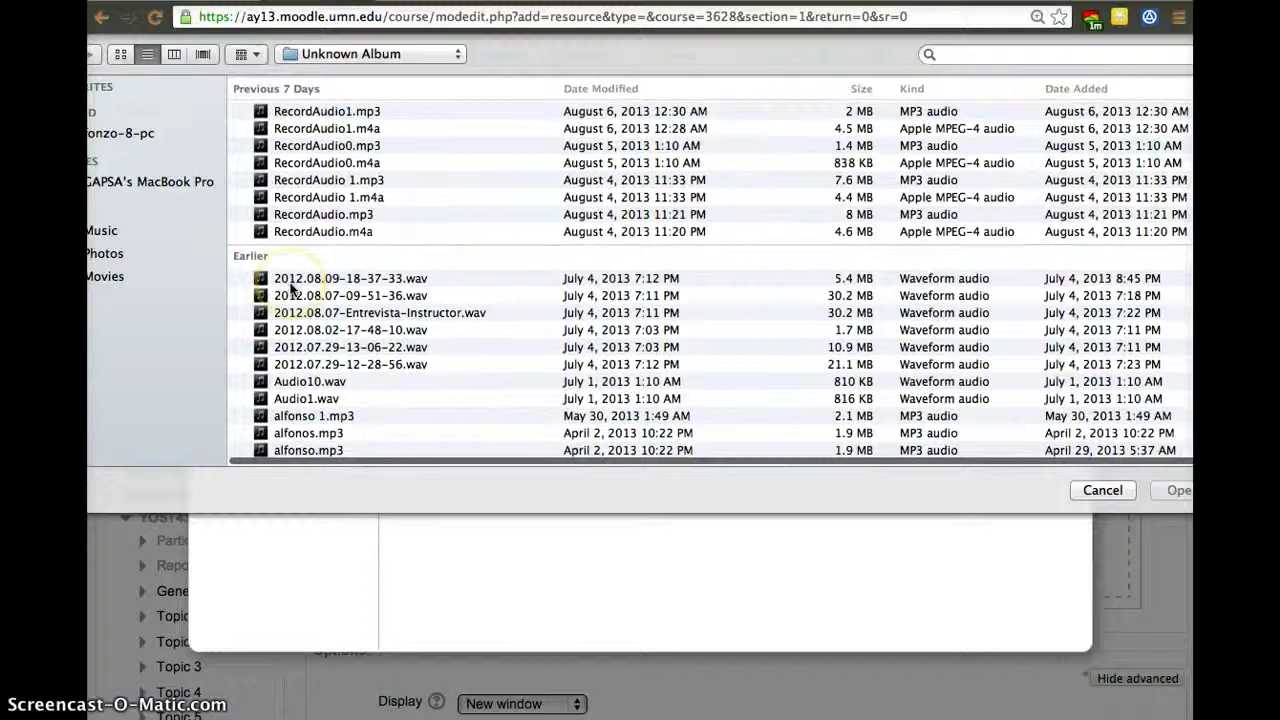
left_click(414, 54)
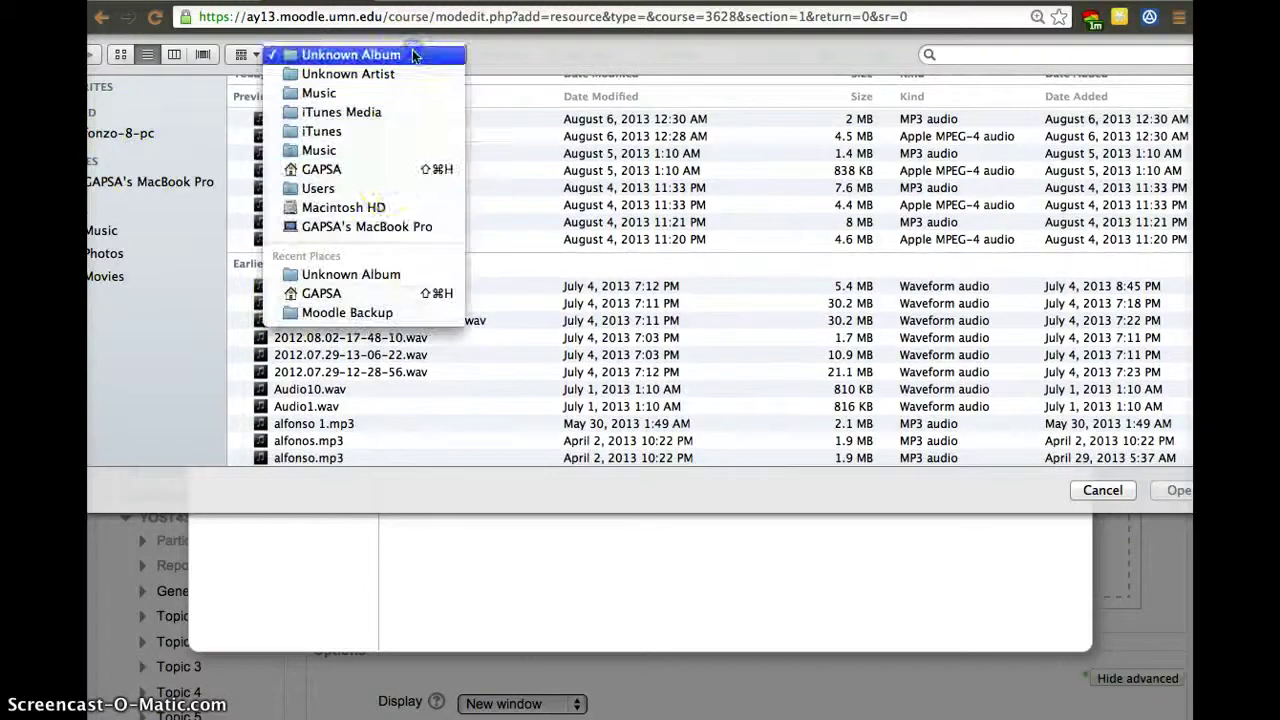
left_click(384, 175)
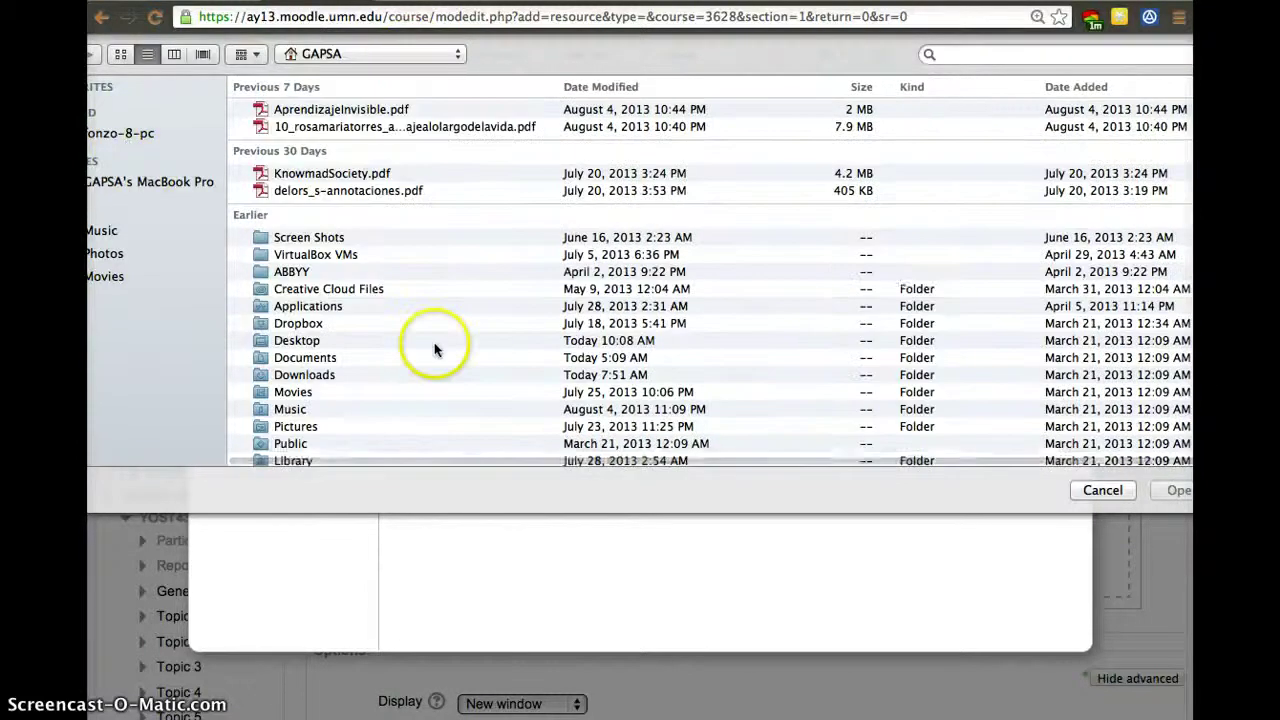
left_click(342, 176)
double_click(344, 184)
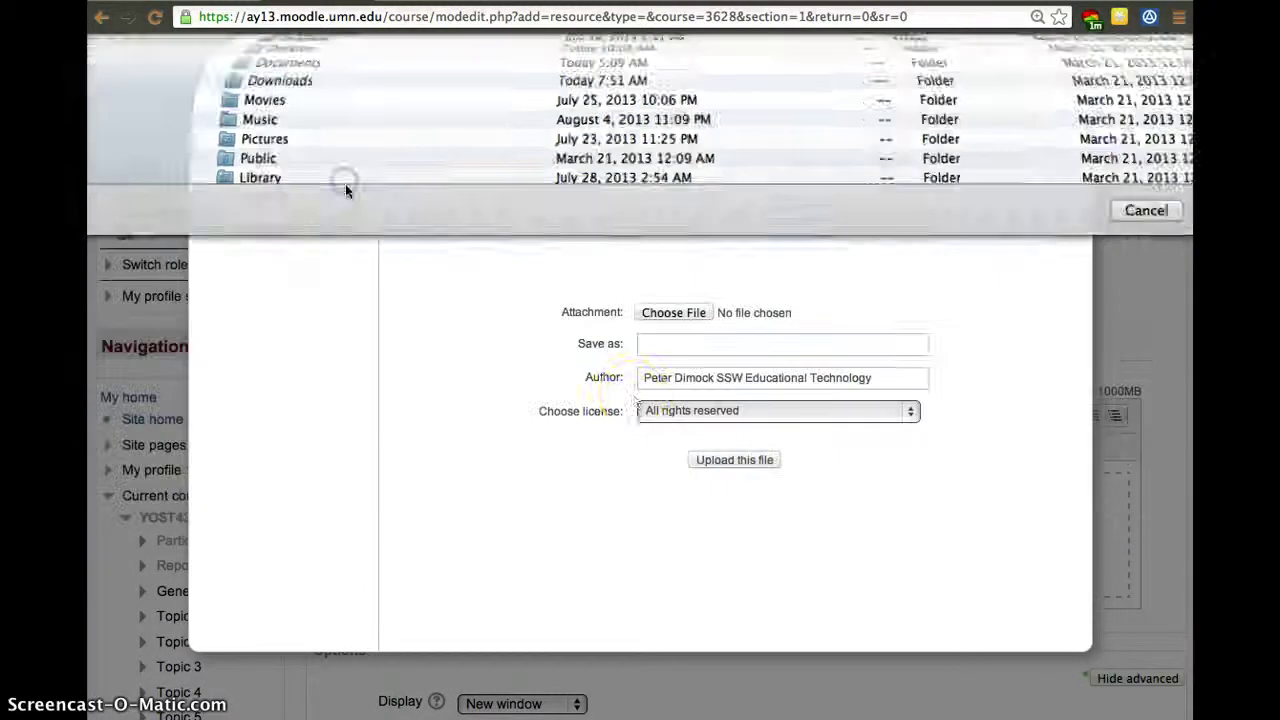
left_click(737, 458)
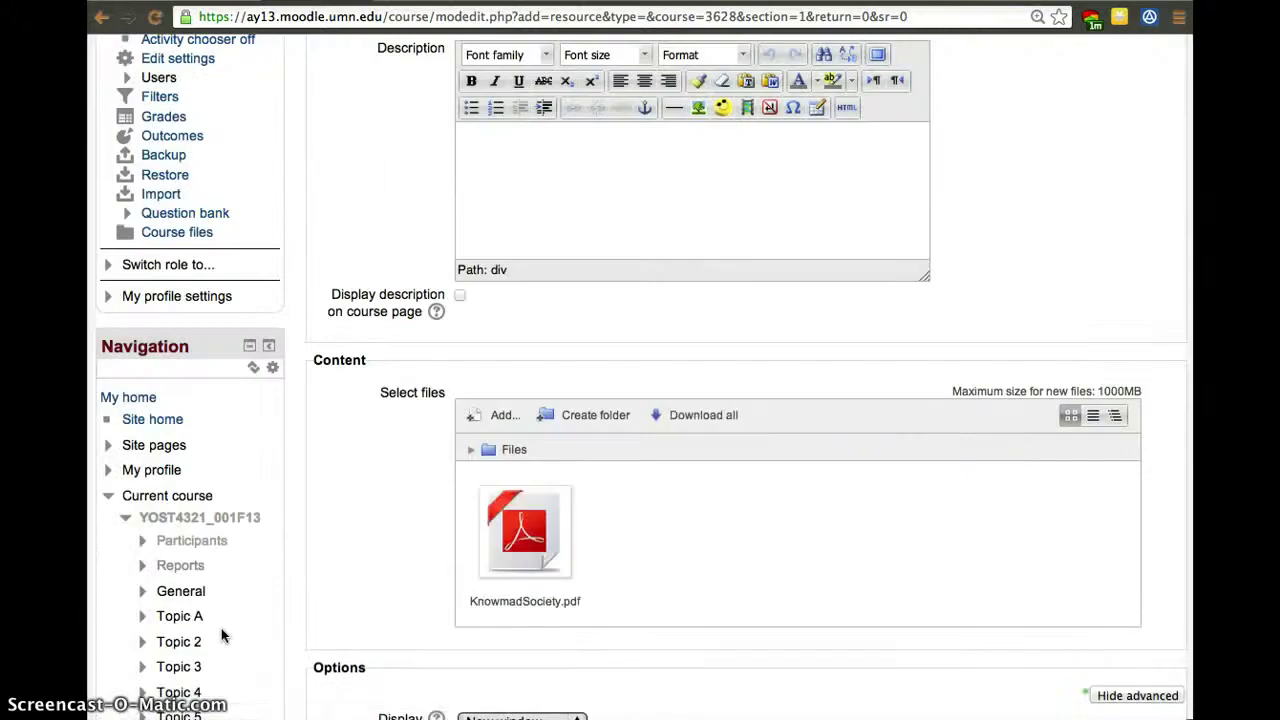
Review the uploaded PDF's details, then save Resource 1 and return to the course page.
scroll(523, 600, "down", 5)
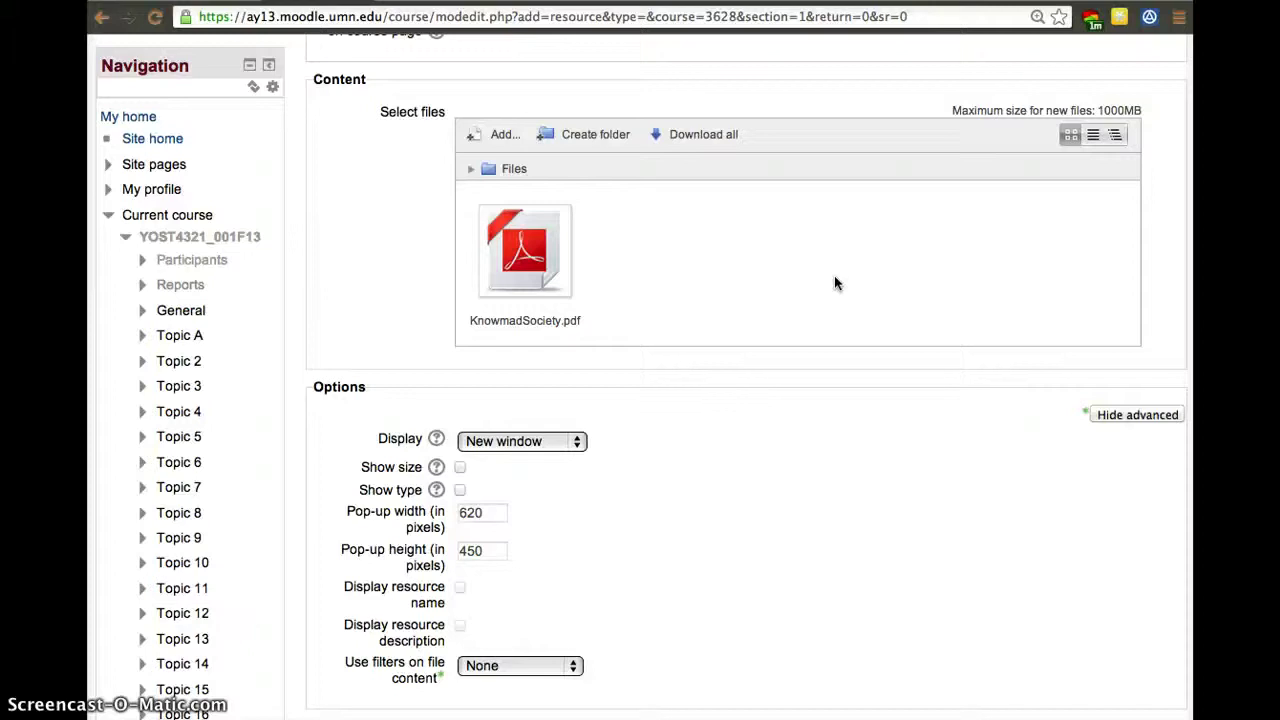
left_click(512, 255)
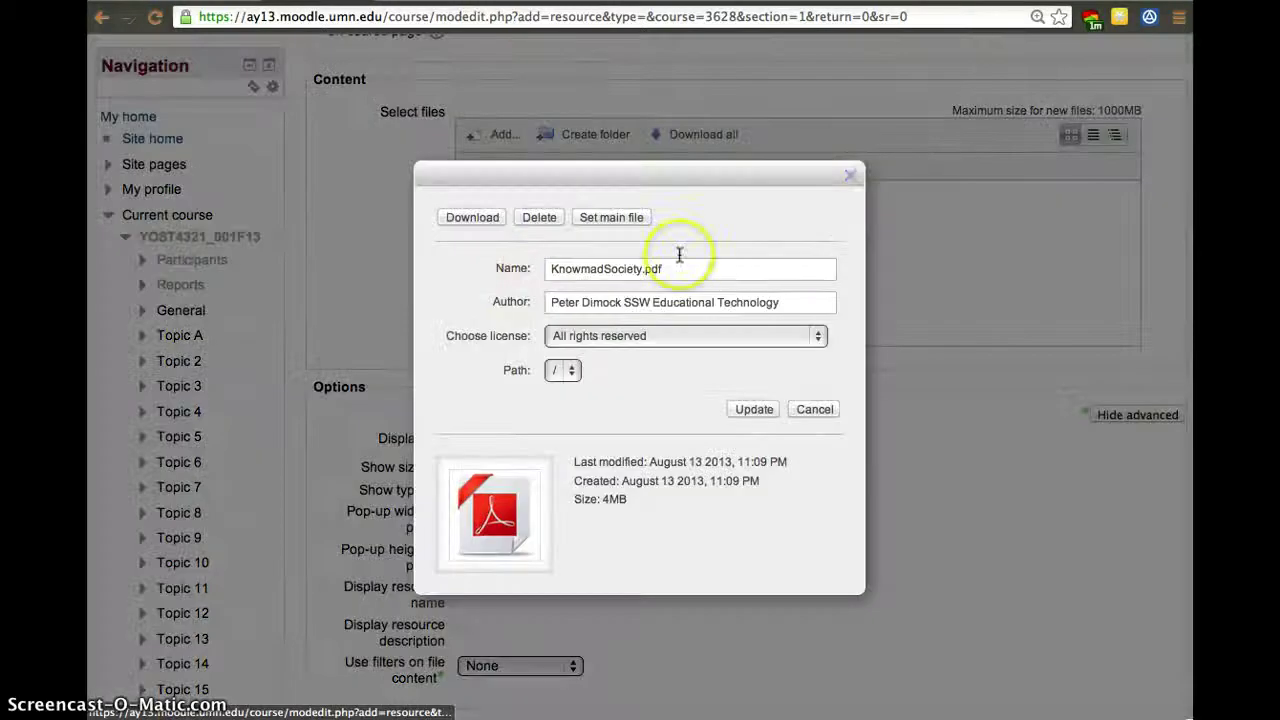
left_click(848, 174)
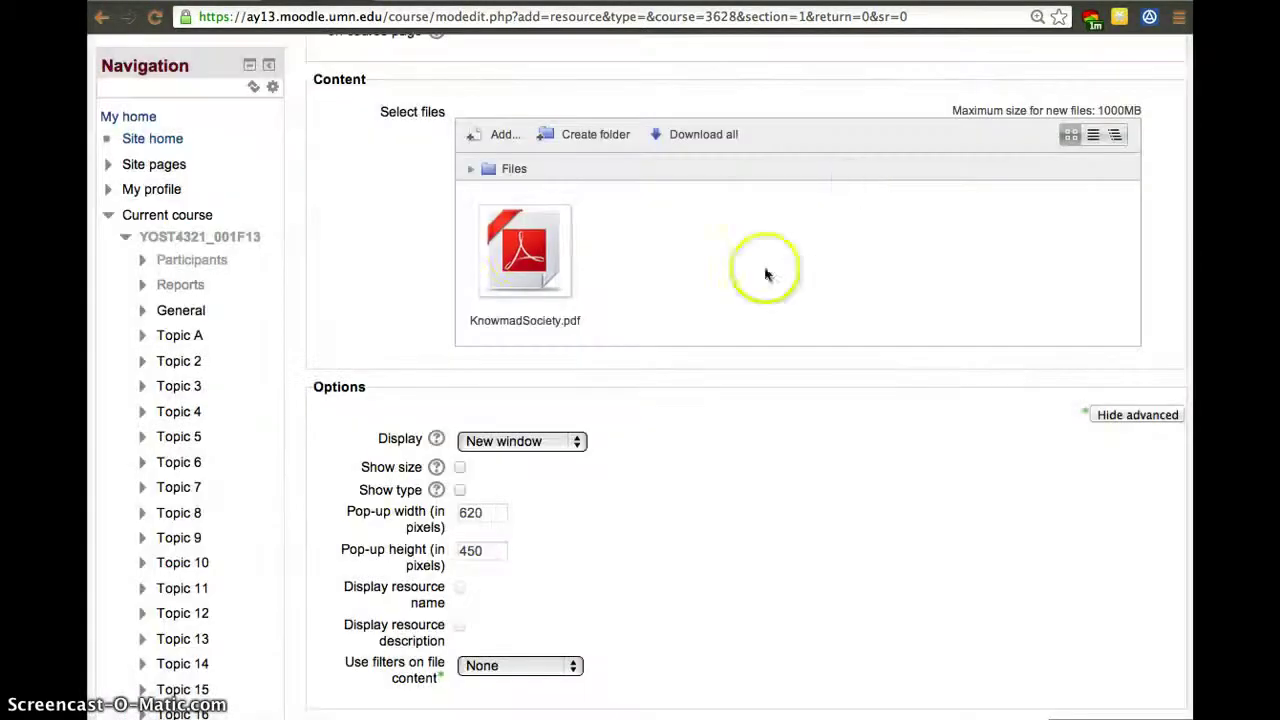
scroll(691, 423, "down", 3)
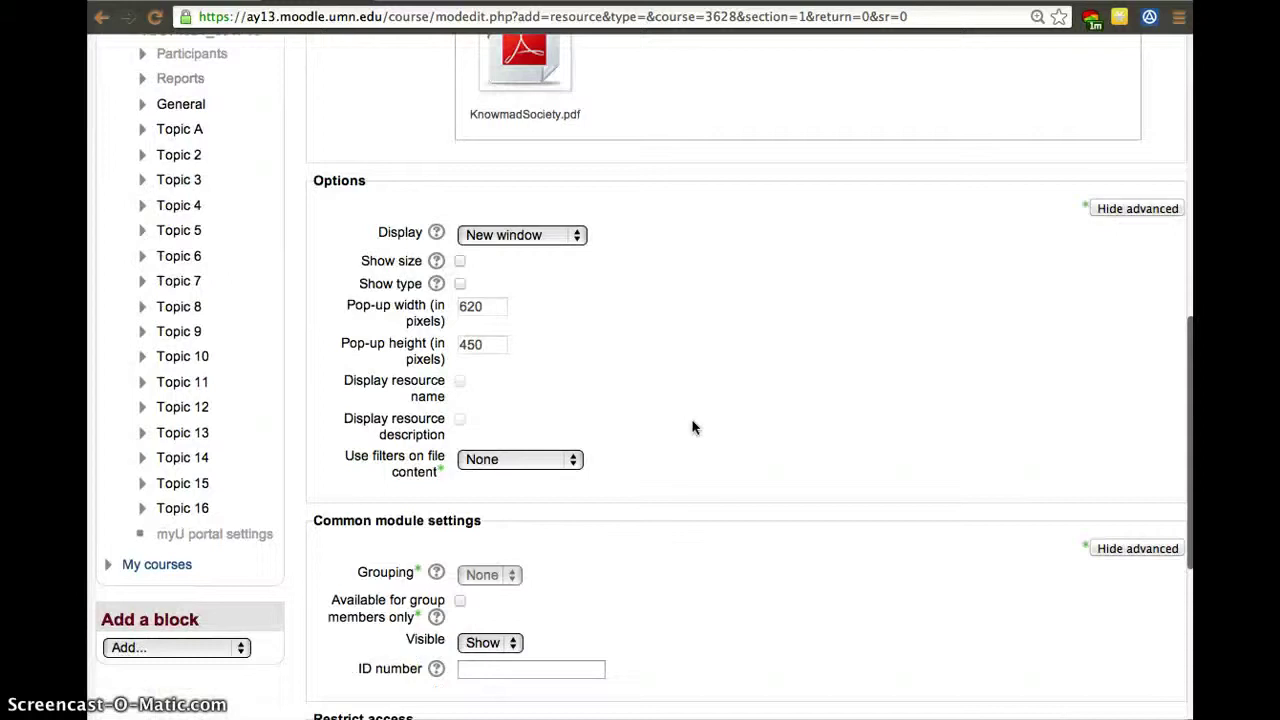
scroll(692, 427, "down", 5)
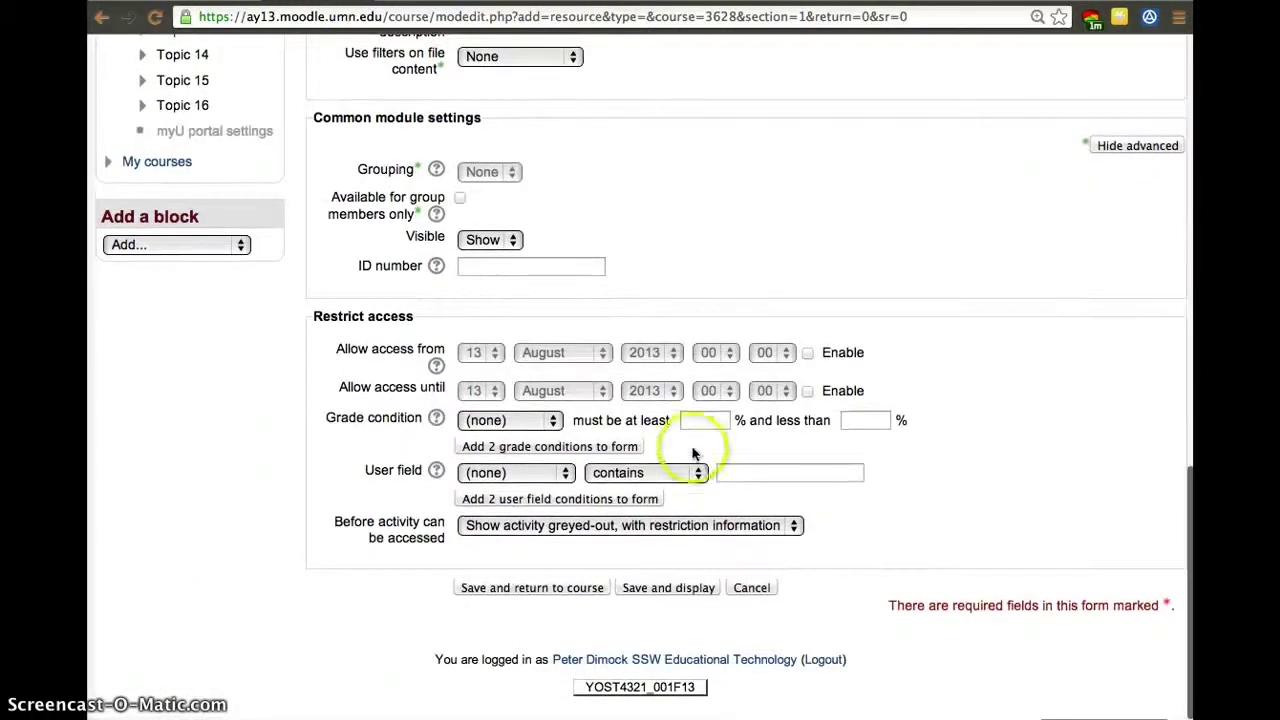
left_click(574, 588)
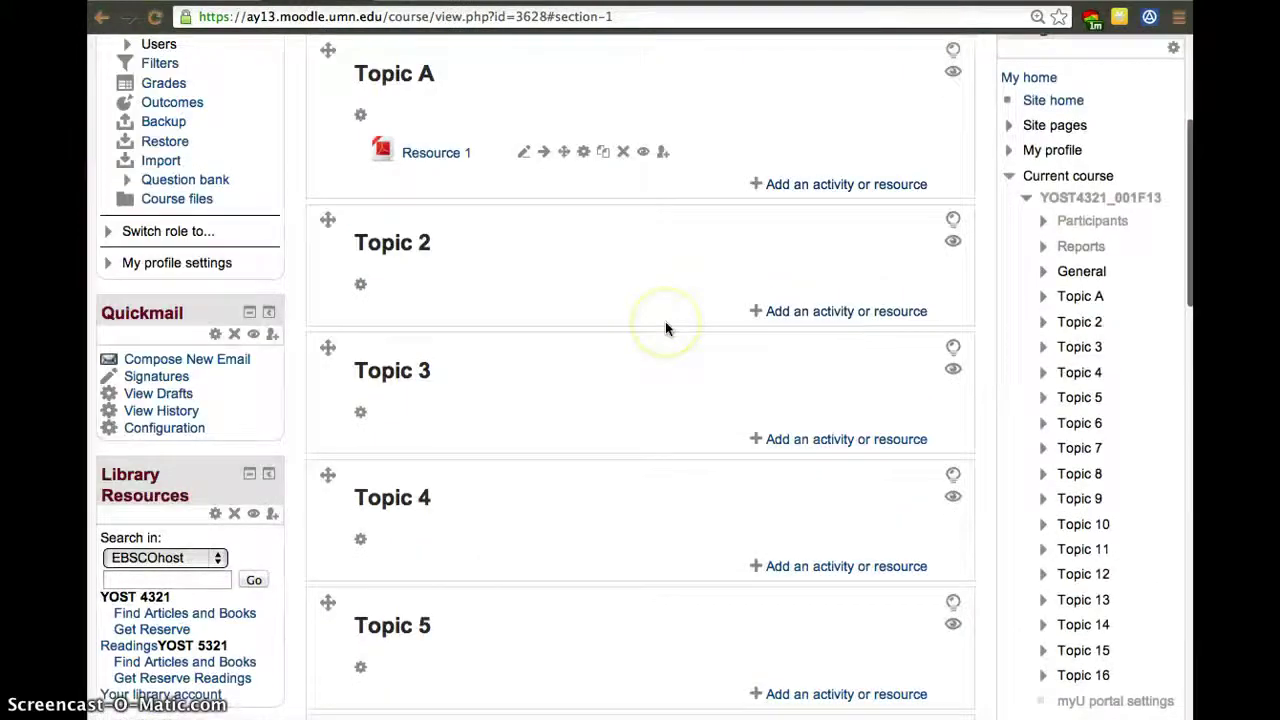
scroll(665, 328, "up", 2)
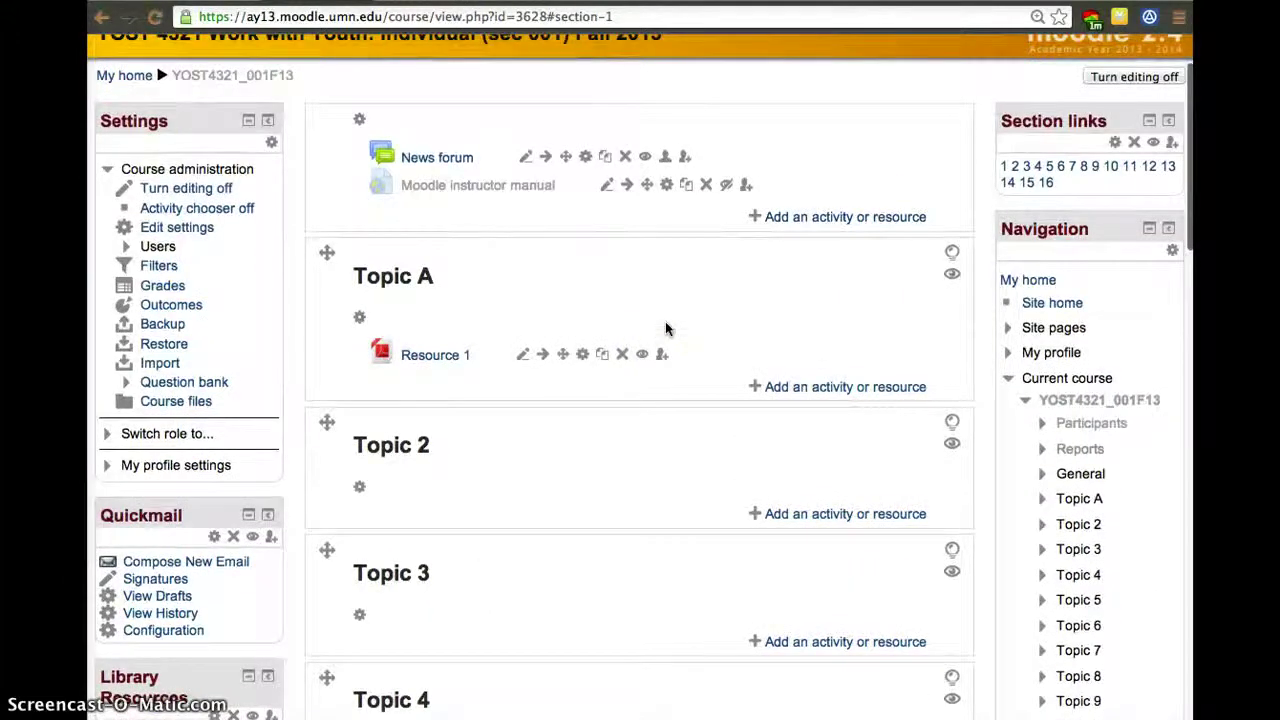
left_click(582, 355)
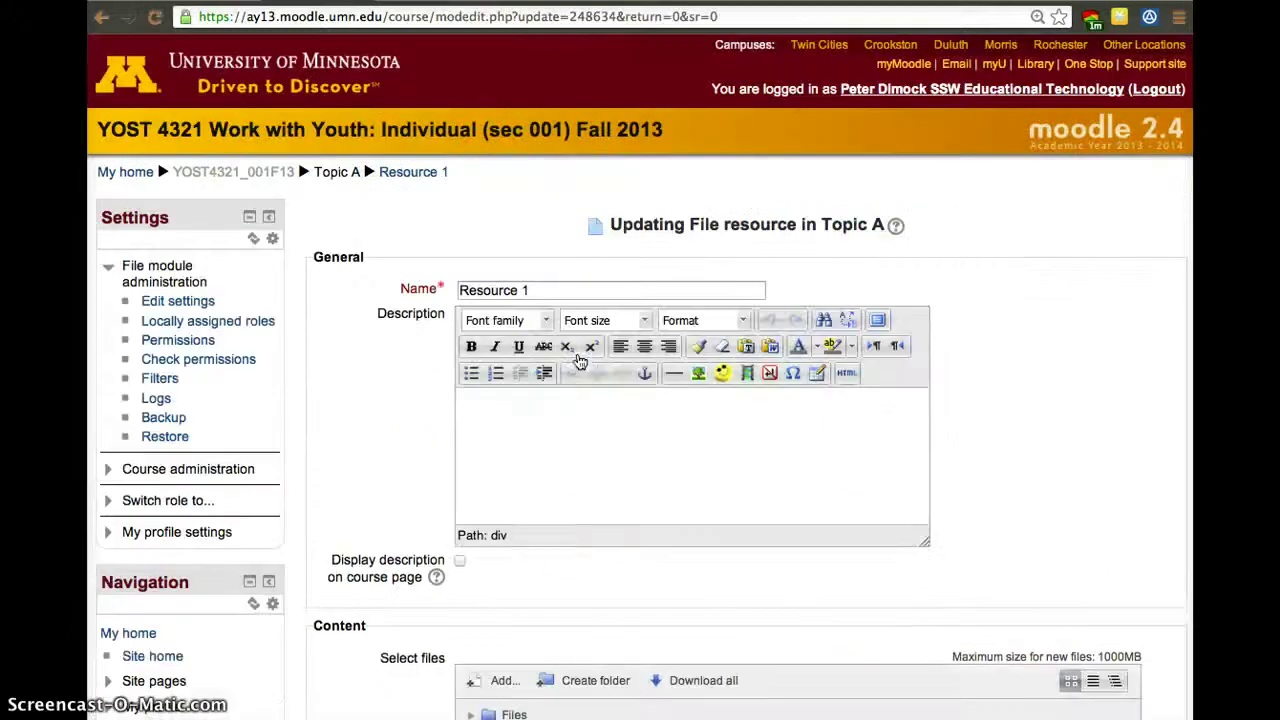
scroll(580, 543, "down", 6)
scroll(580, 543, "down", 3)
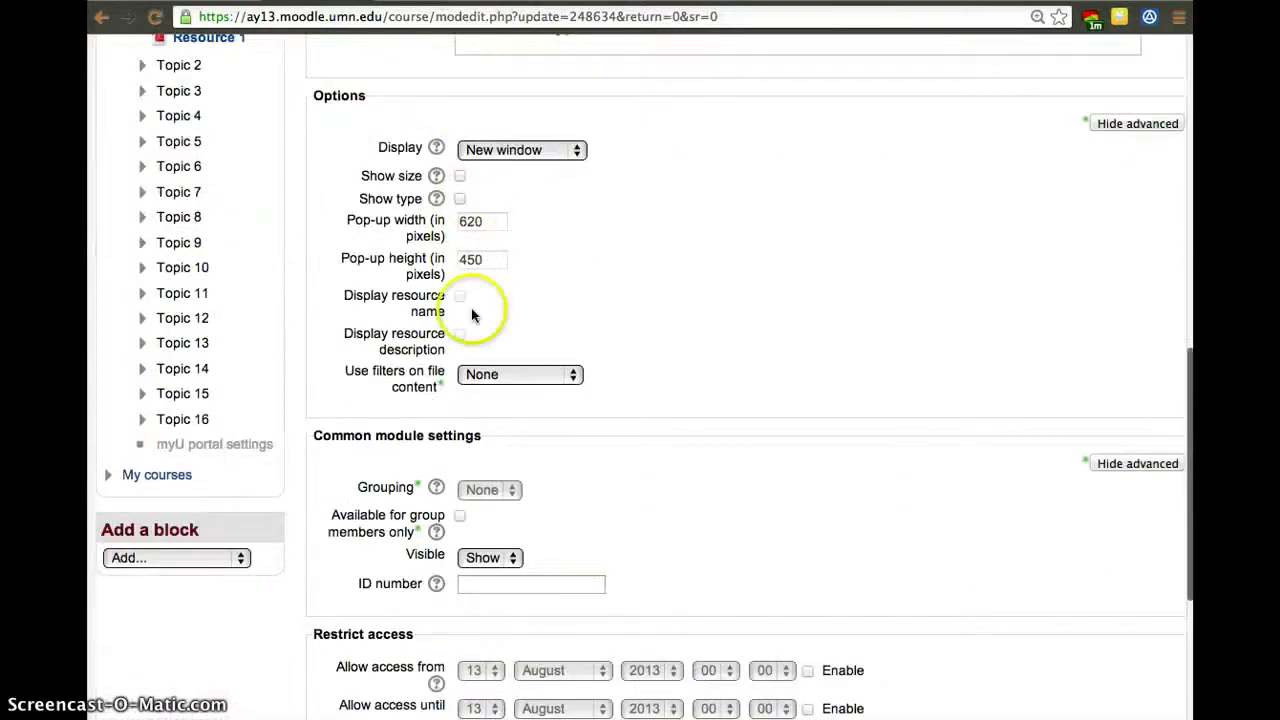
left_click(540, 152)
left_click(675, 312)
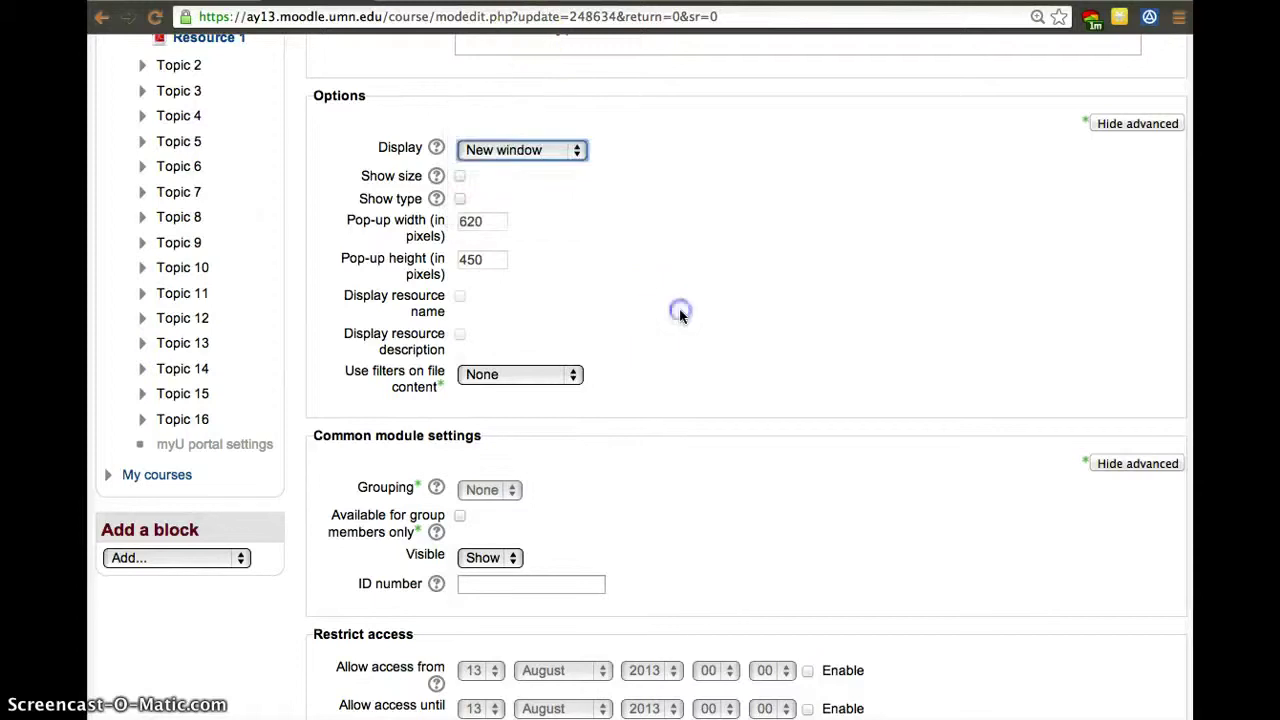
left_click(542, 151)
left_click(714, 419)
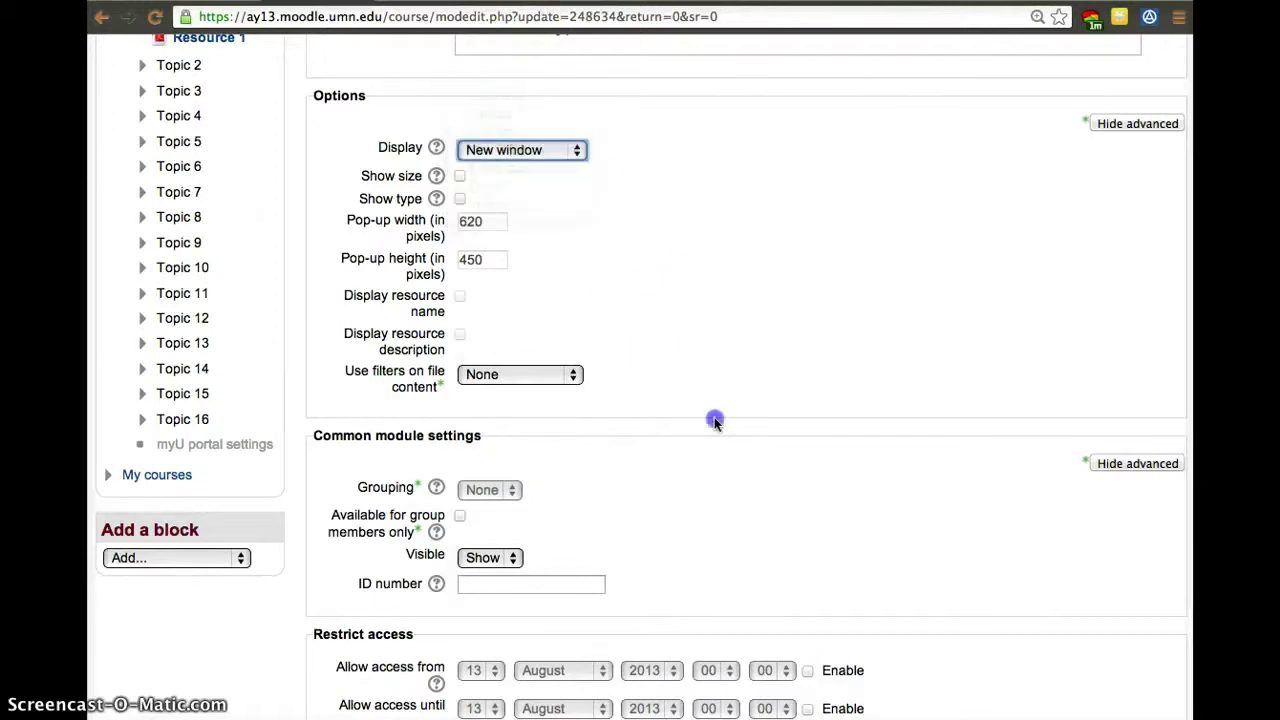
scroll(714, 417, "down", 4)
left_click(714, 419)
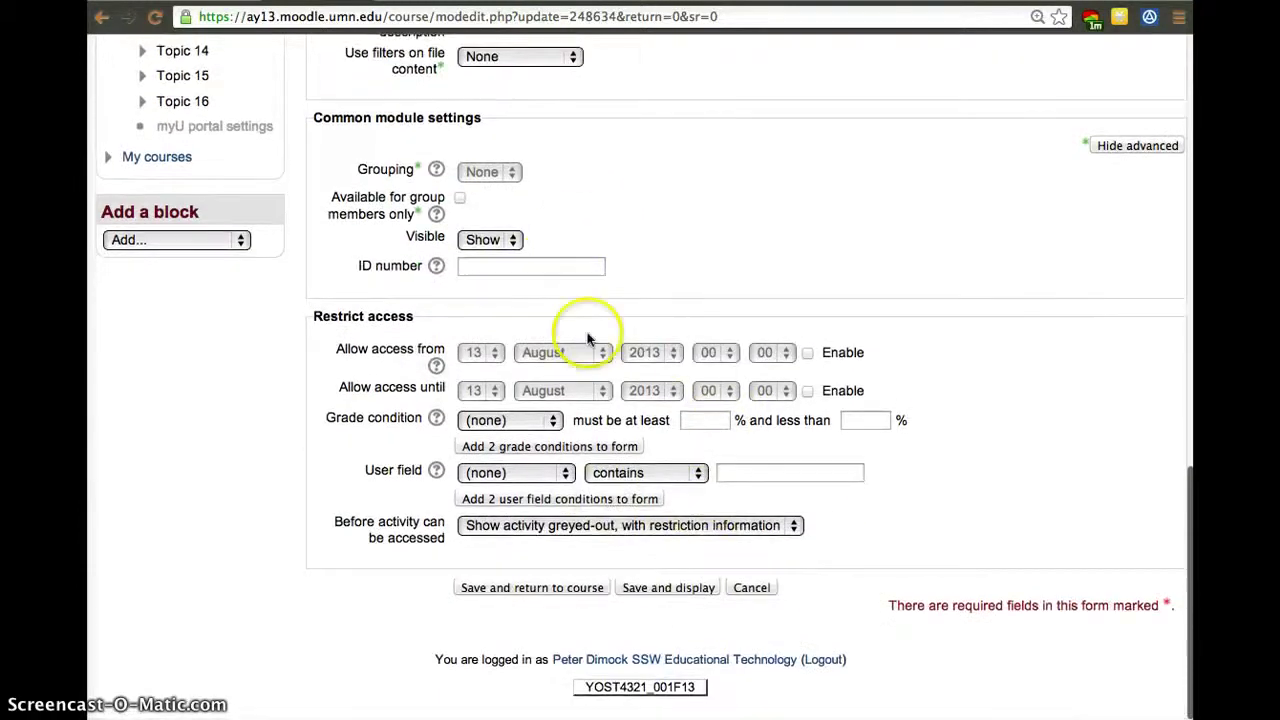
left_click(101, 17)
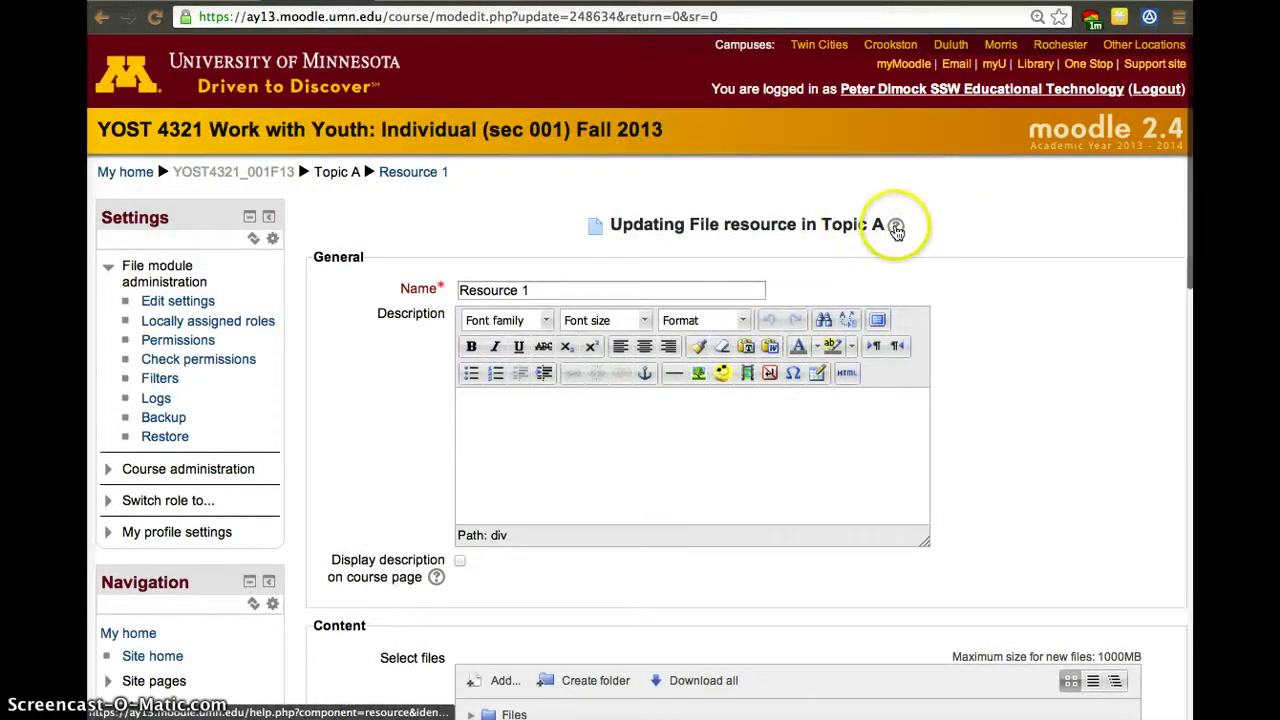
left_click(896, 227)
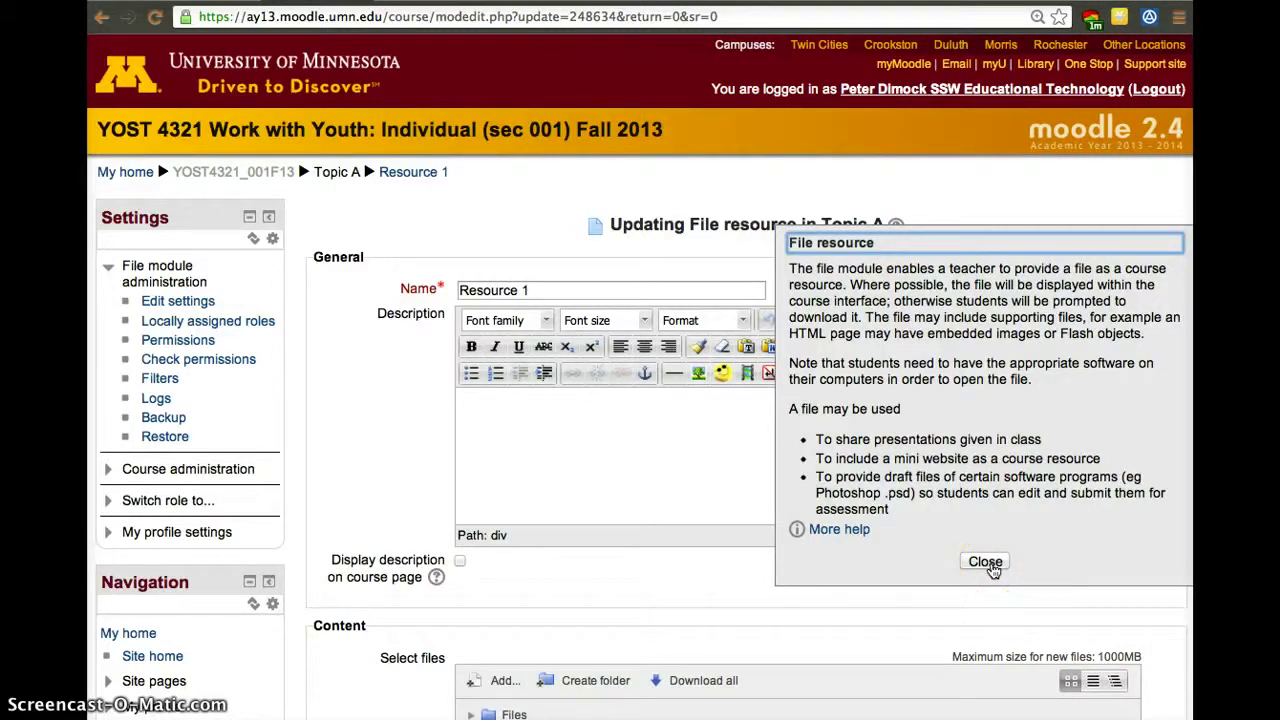
left_click(985, 562)
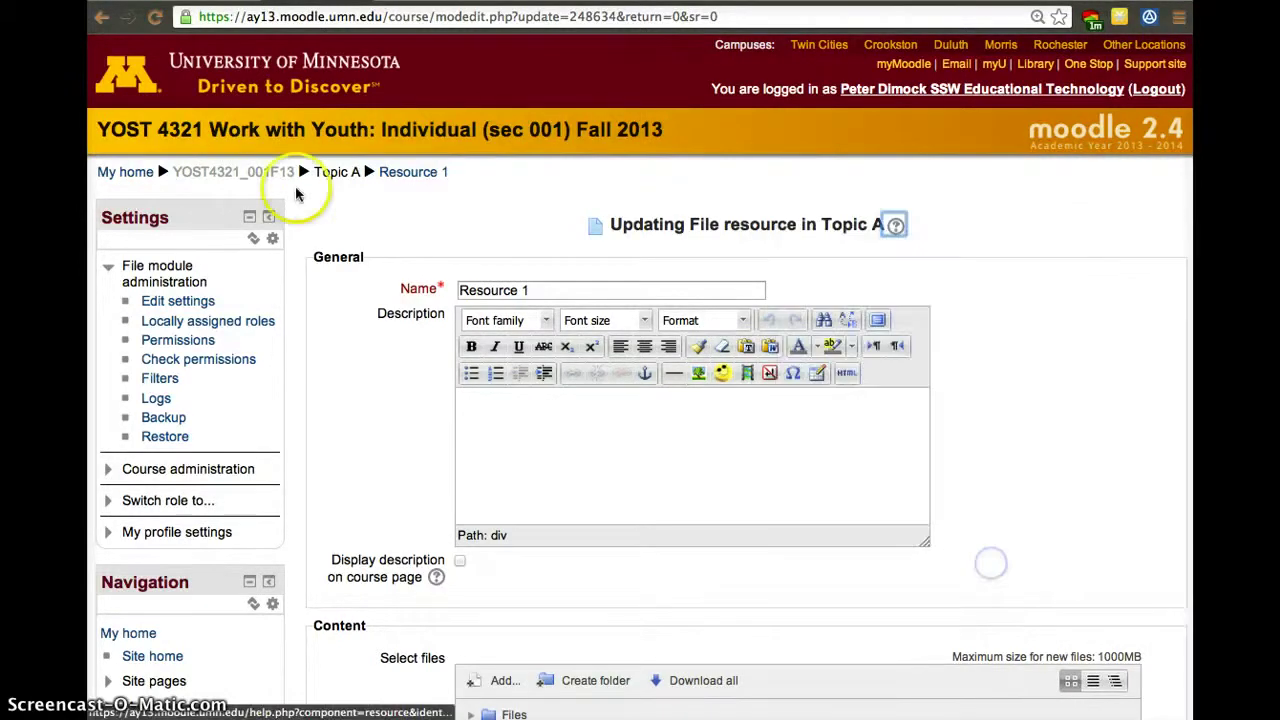
left_click(104, 22)
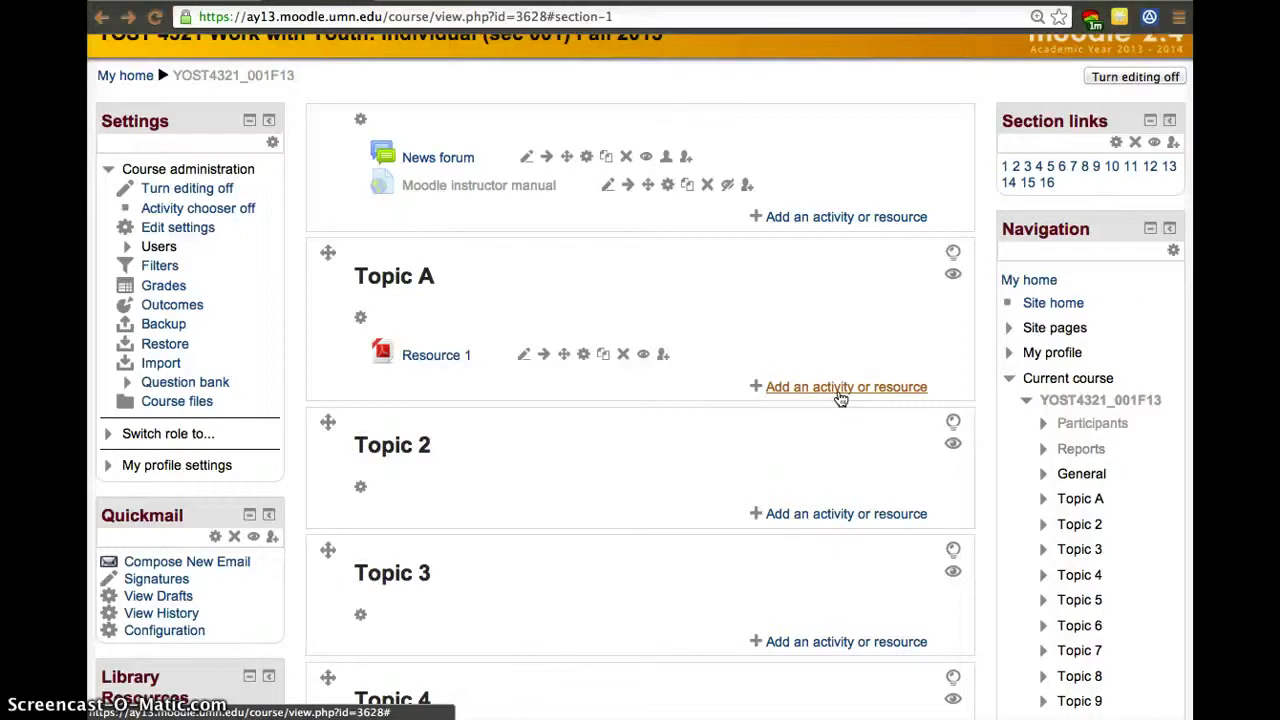
Compare the Assignment, Forum and Attendance descriptions in the chooser, then add a Forum to Topic A.
left_click(840, 396)
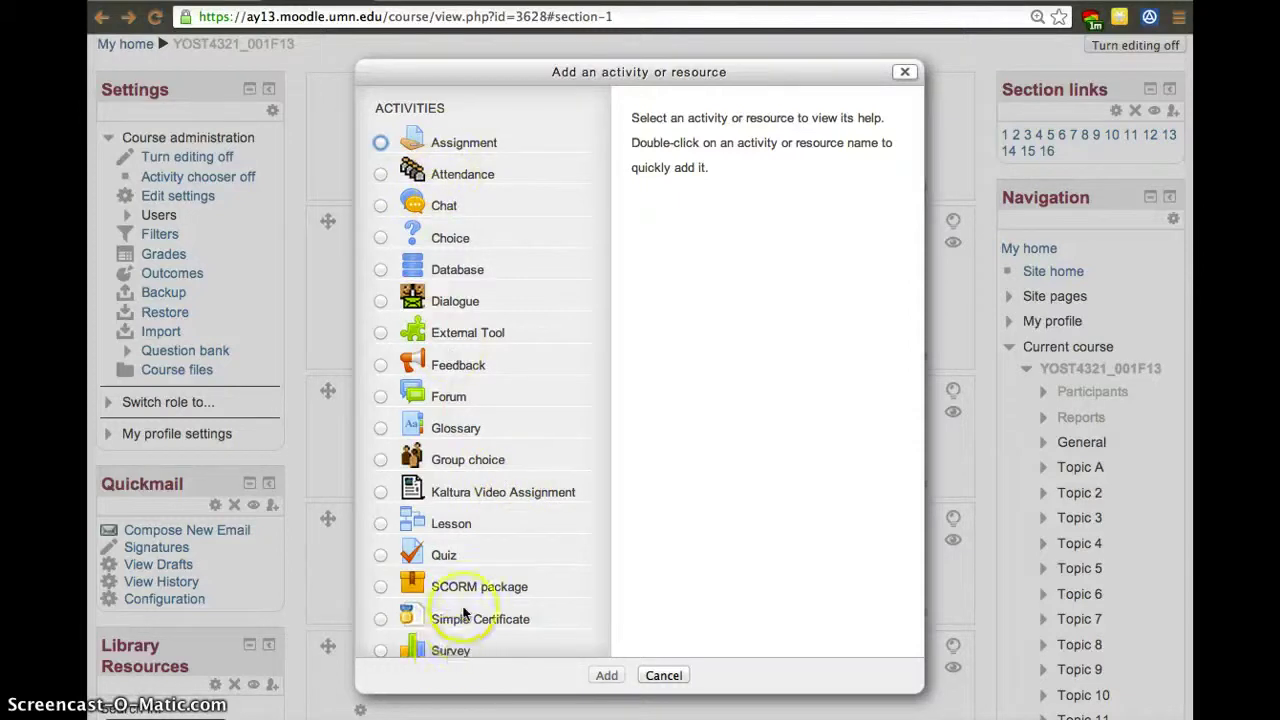
scroll(455, 605, "down", 5)
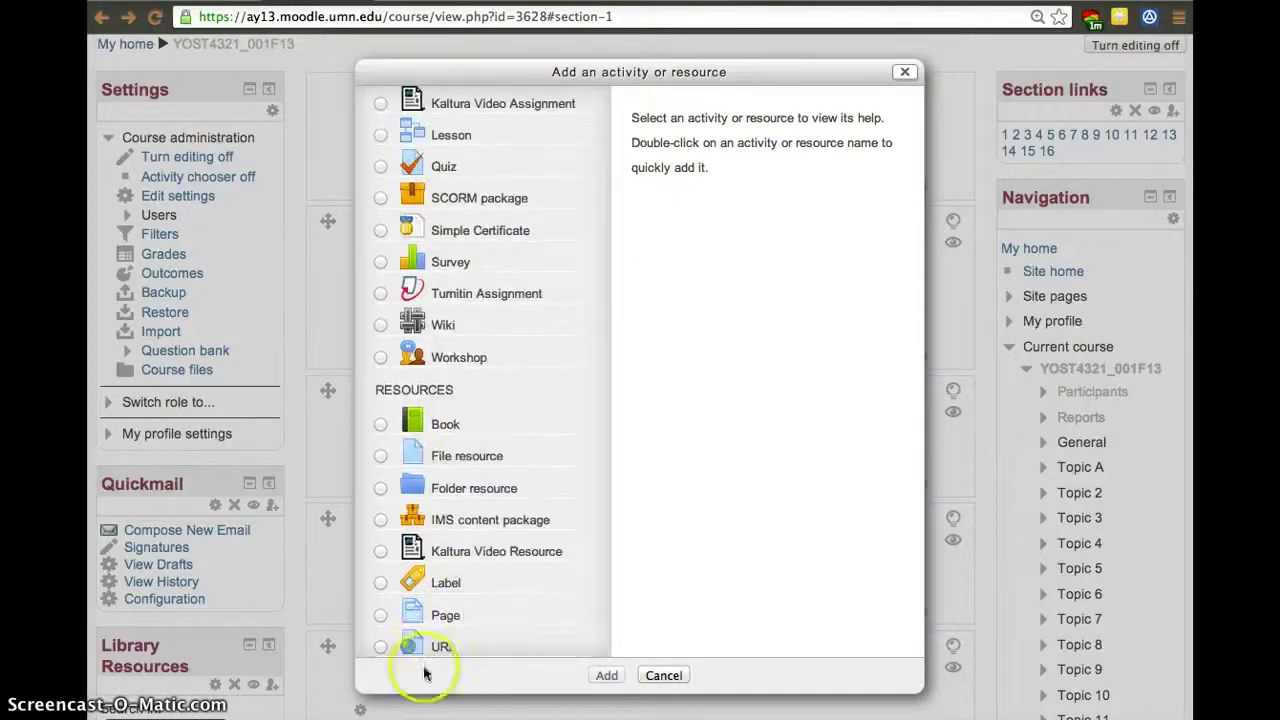
scroll(461, 528, "up", 5)
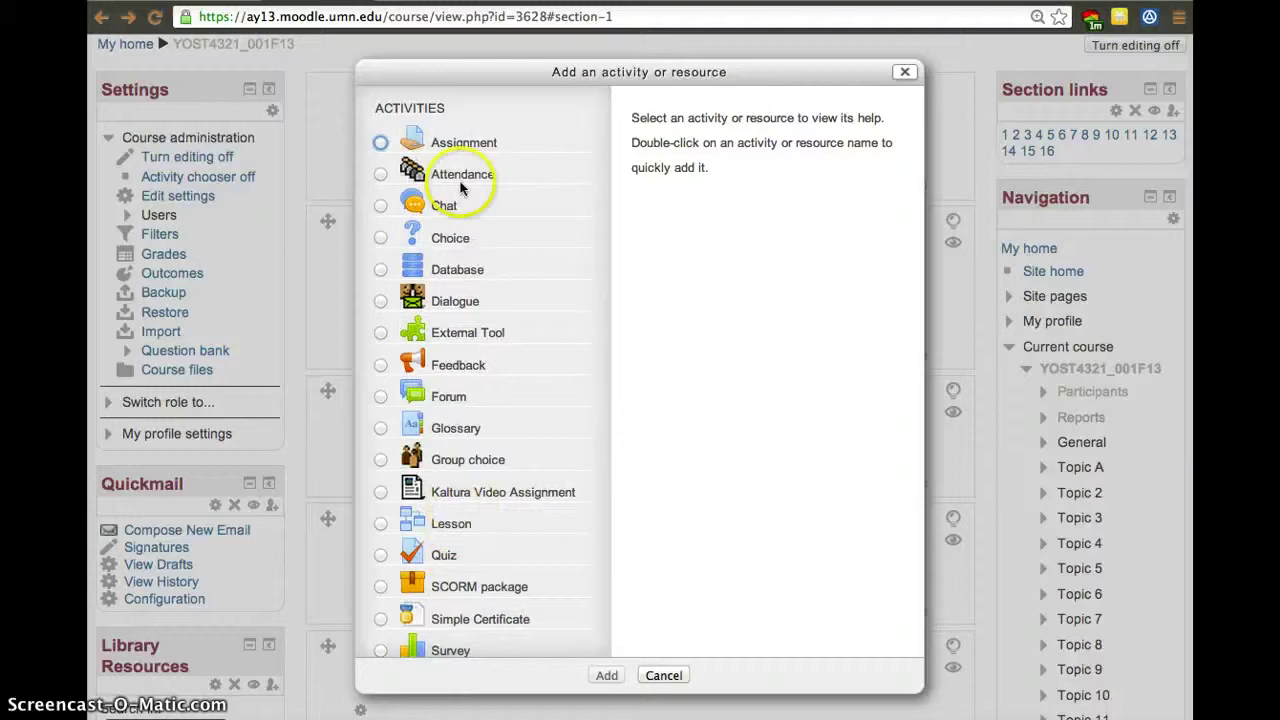
left_click(457, 148)
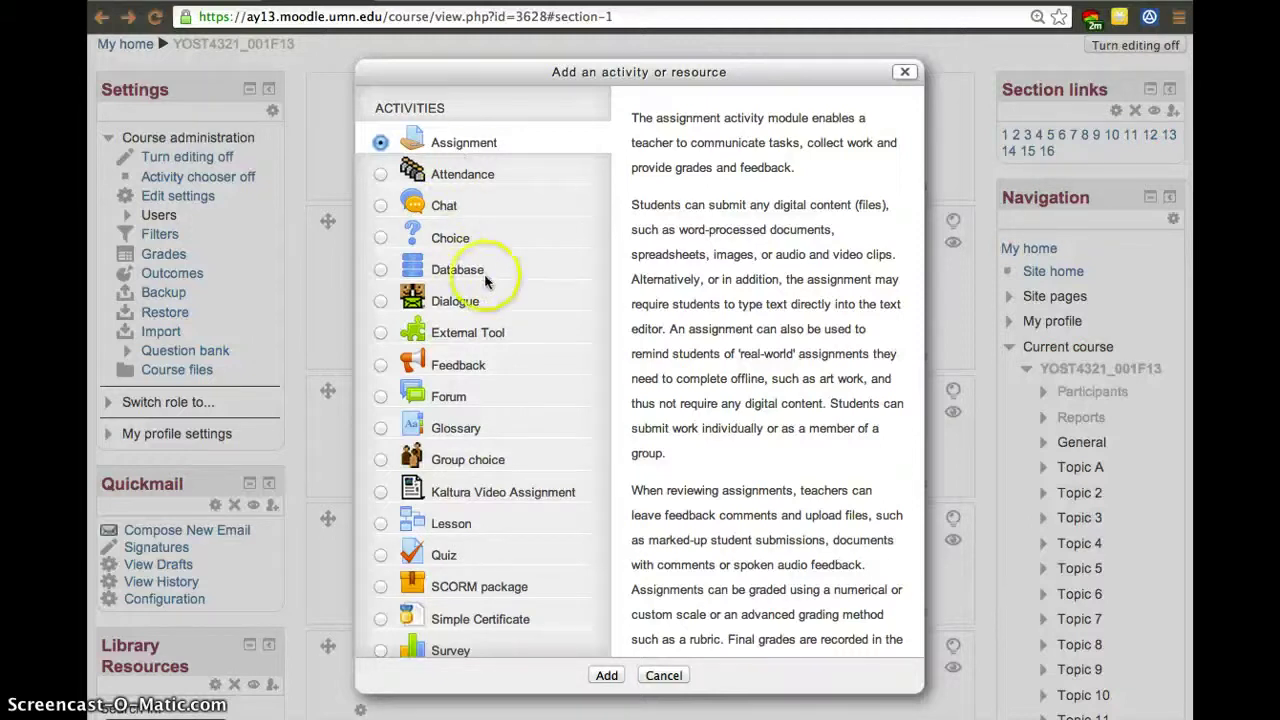
left_click(380, 396)
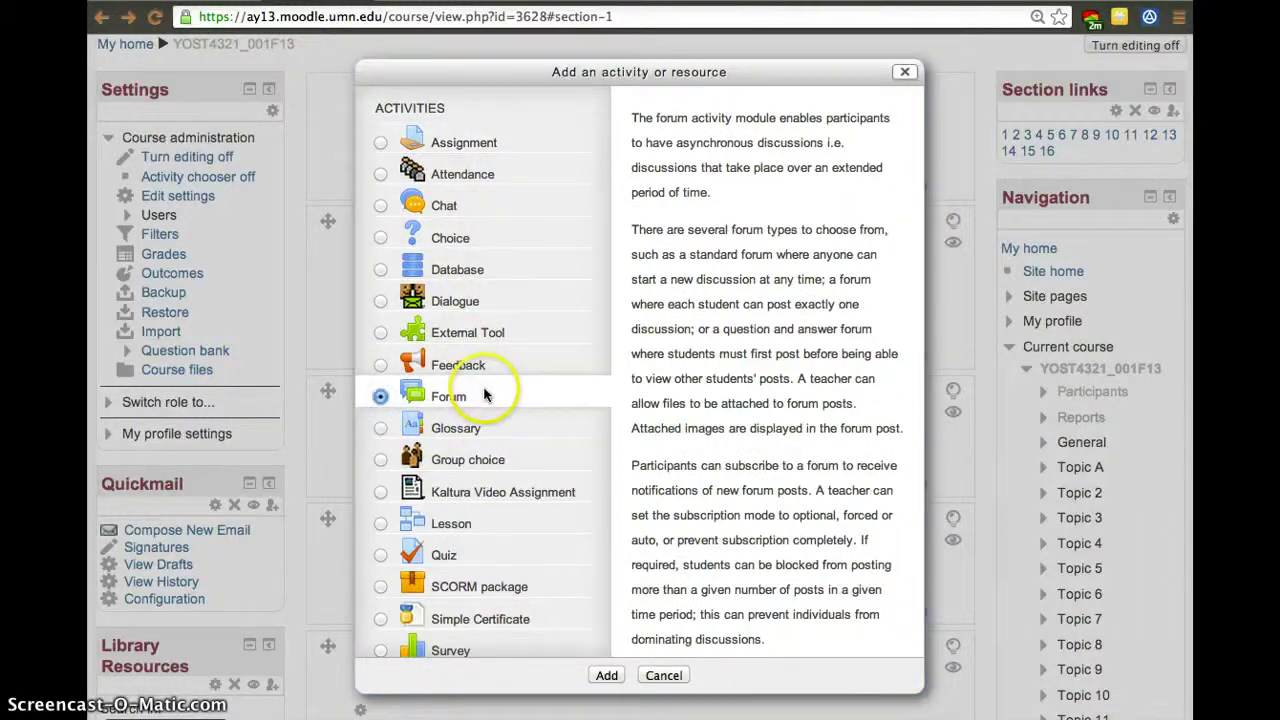
left_click(466, 180)
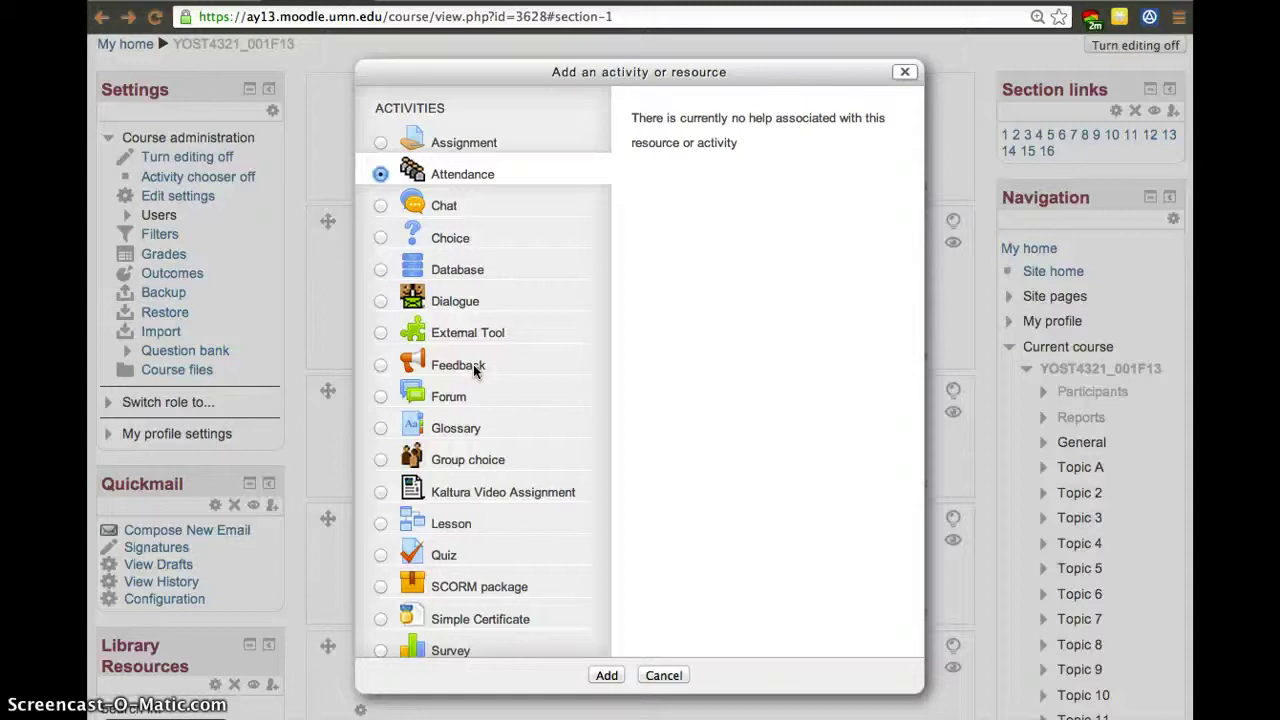
left_click(449, 396)
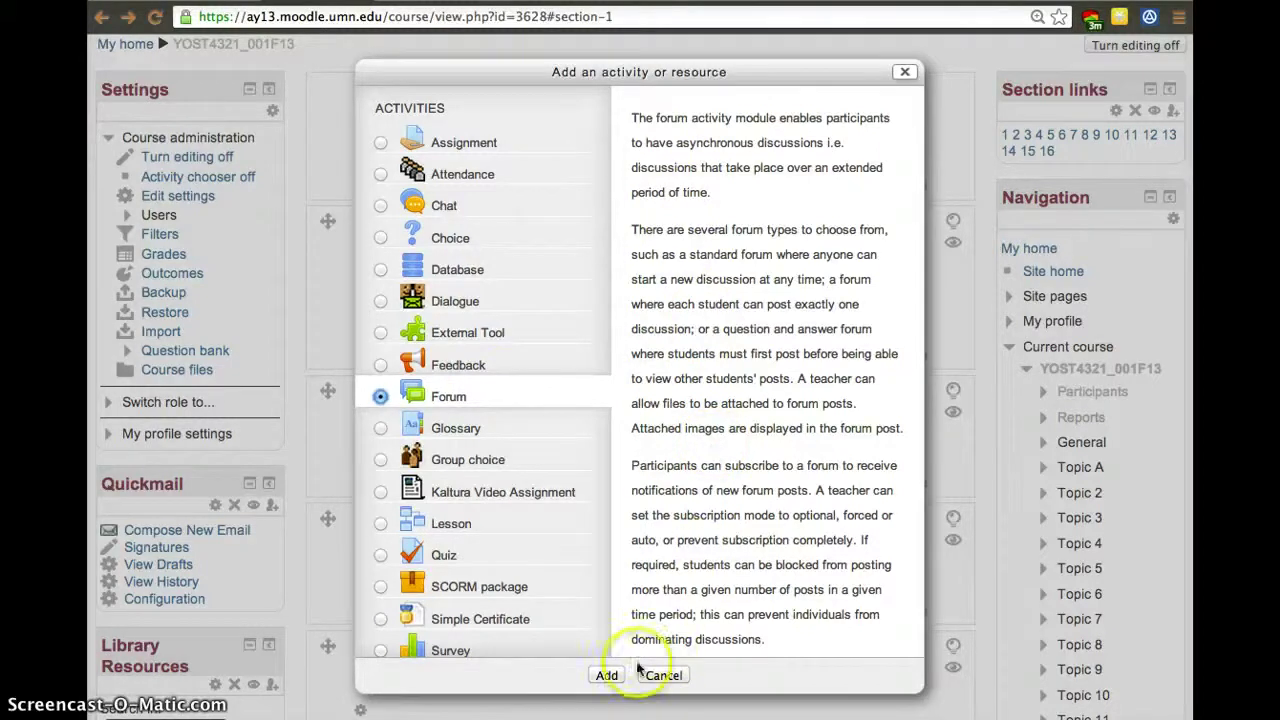
left_click(607, 675)
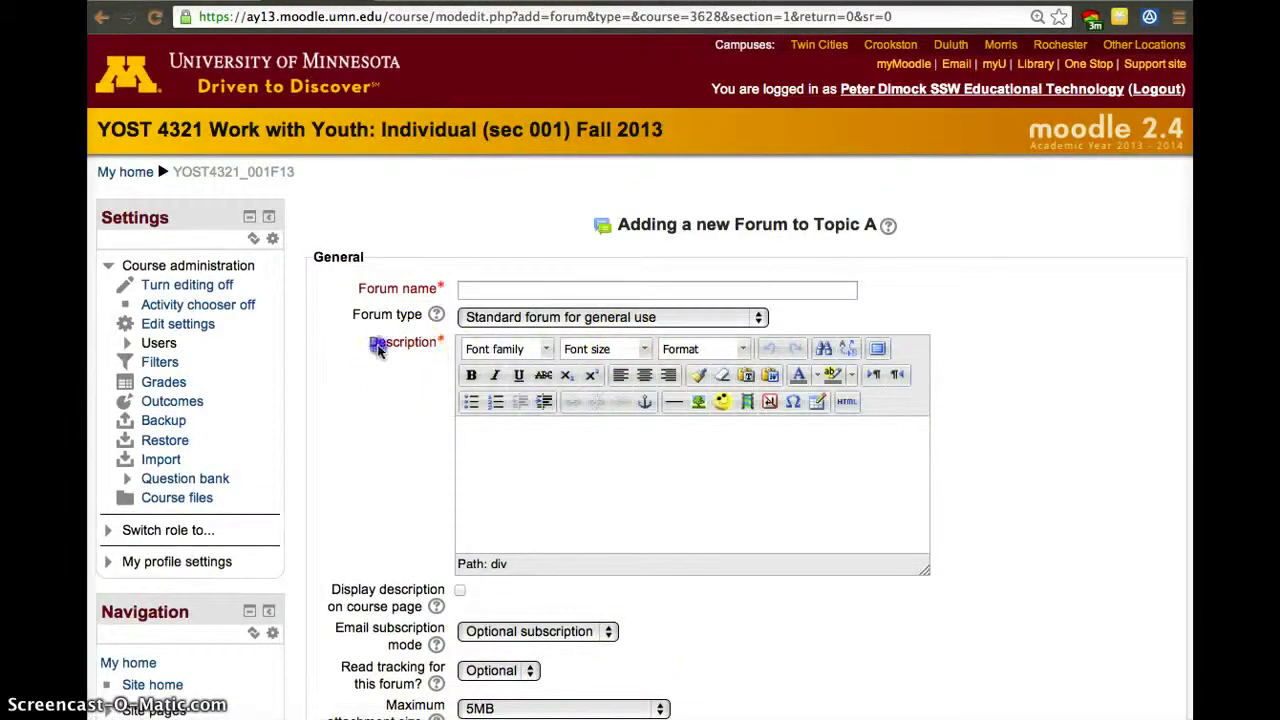
Make the forum a single simple discussion named 'Forum for Week 1' with description 'Please post your opinion of.....'.
left_click_drag(378, 348, 512, 336)
left_click(546, 317)
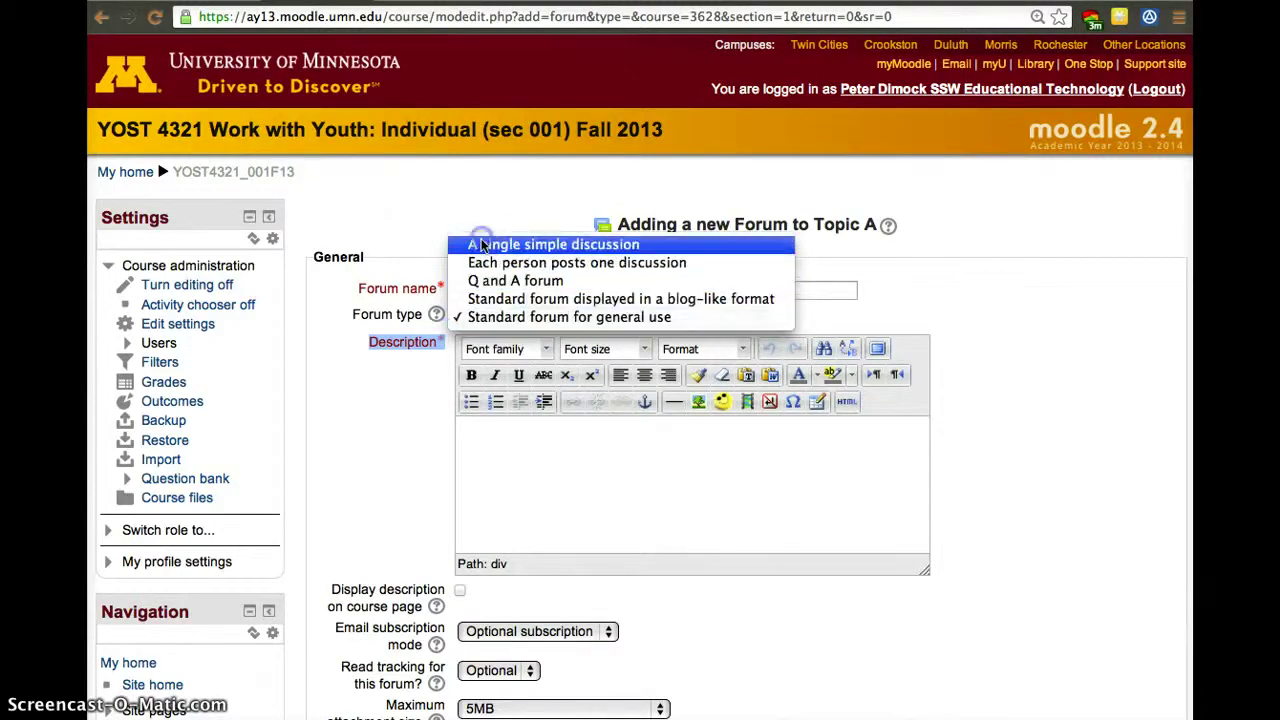
left_click(481, 245)
left_click(495, 287)
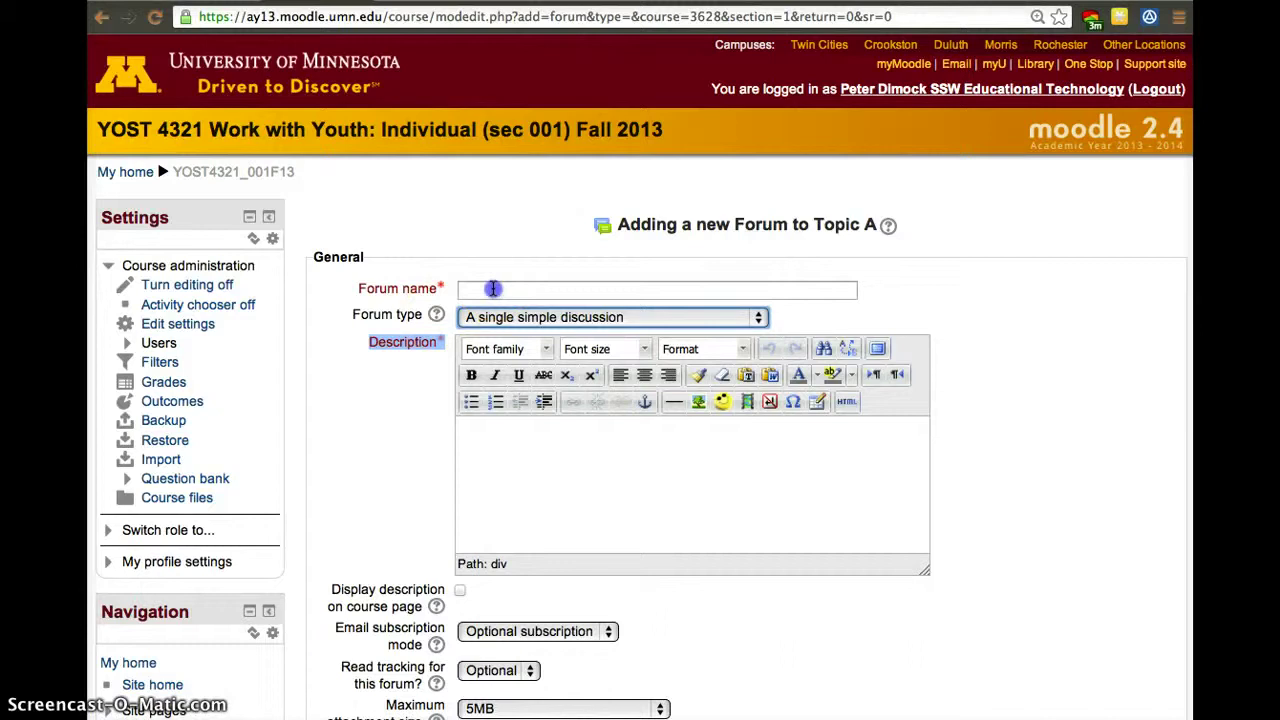
type("Forum ")
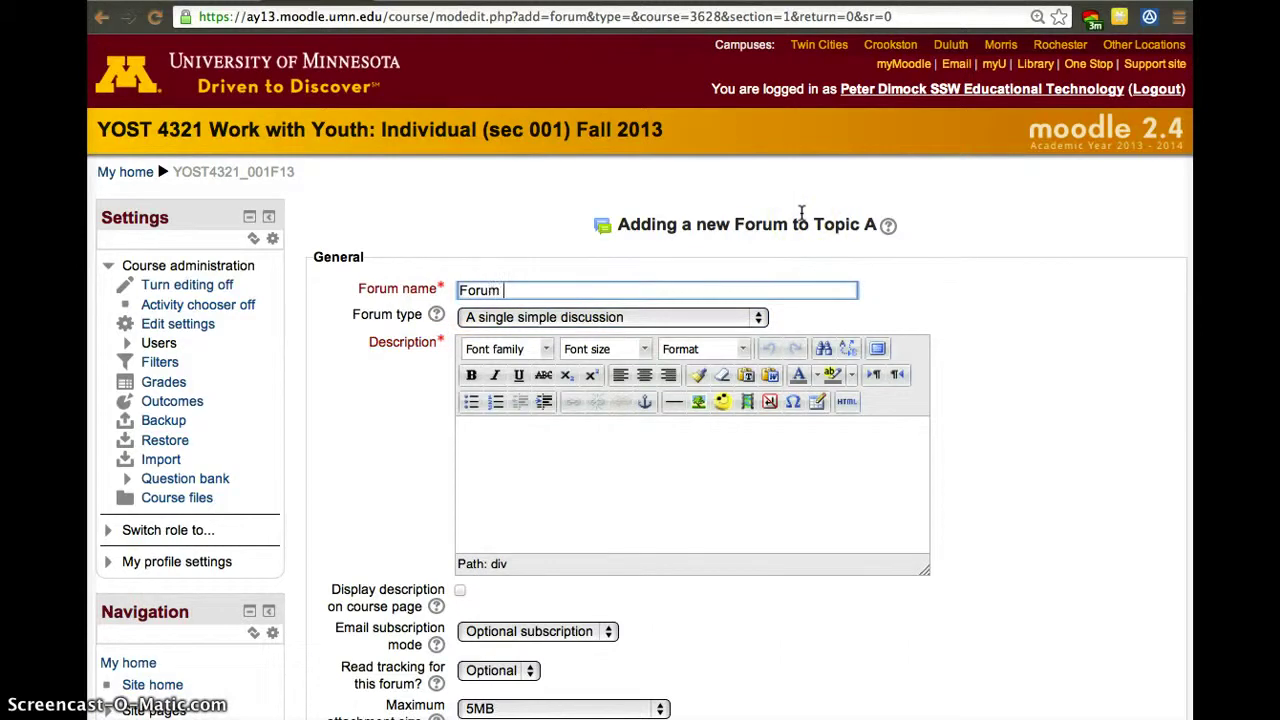
type("for Week 1")
left_click(842, 464)
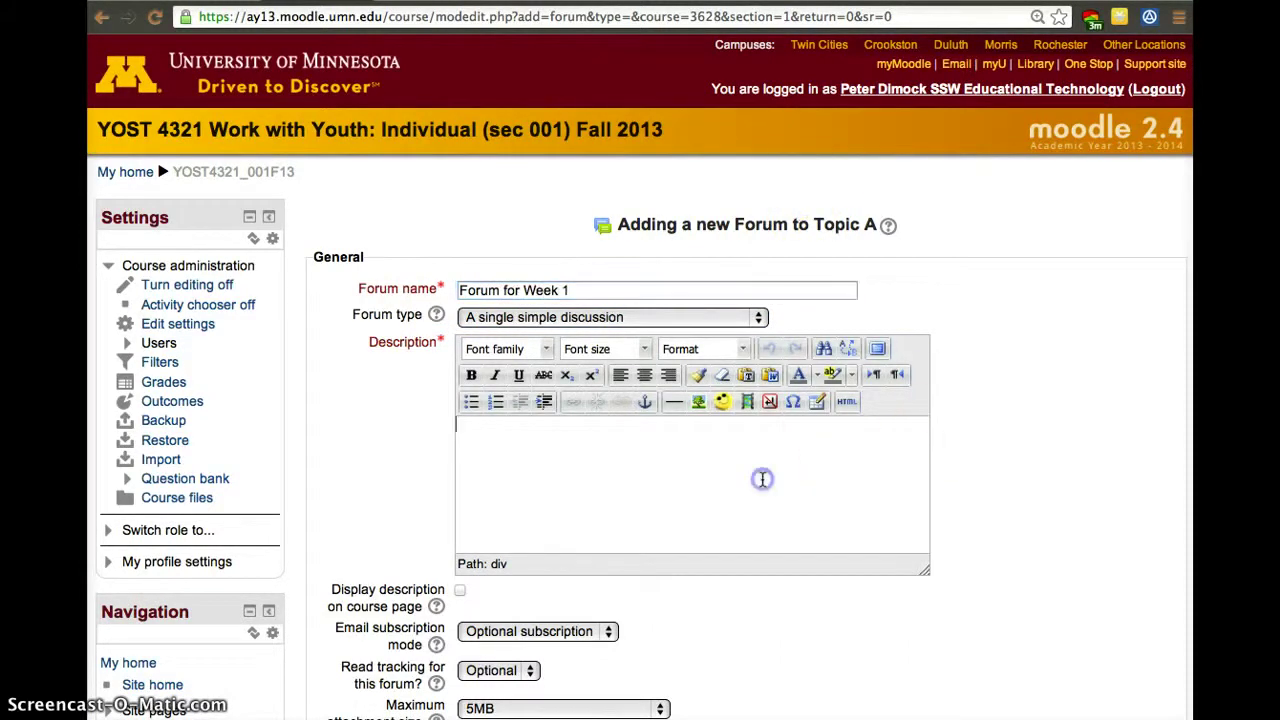
type("Please ")
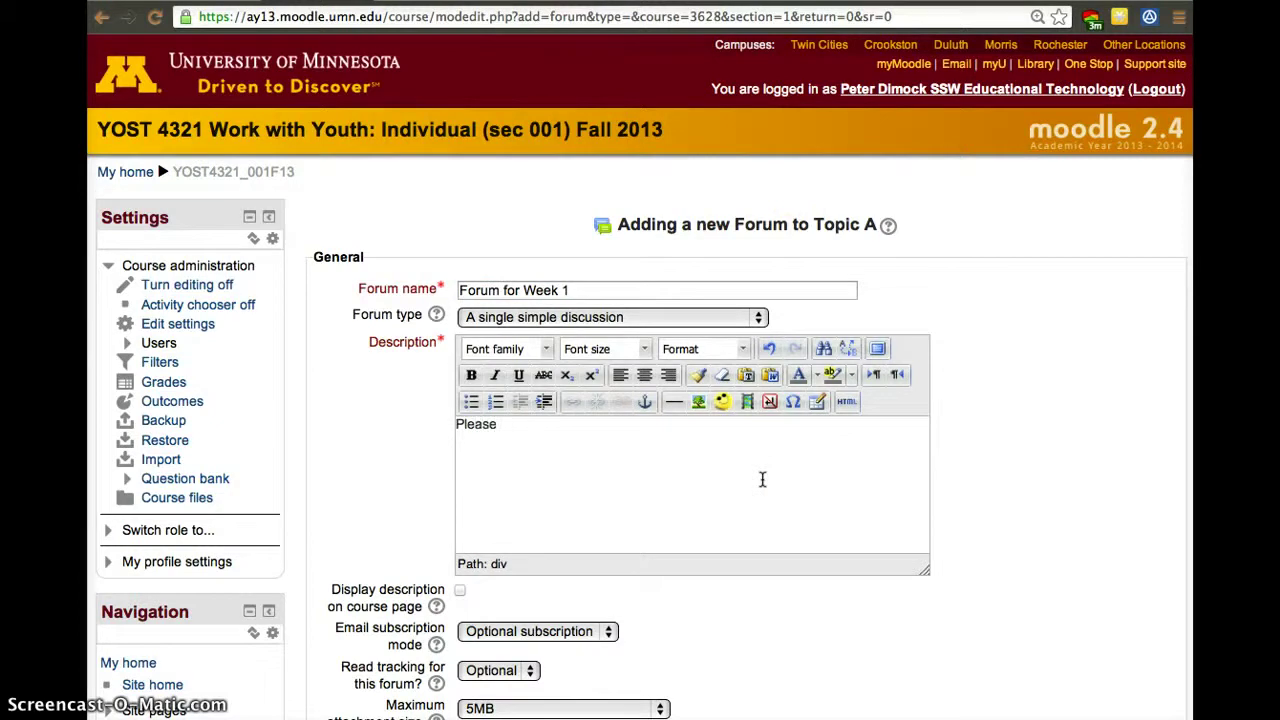
type("post your opinion o")
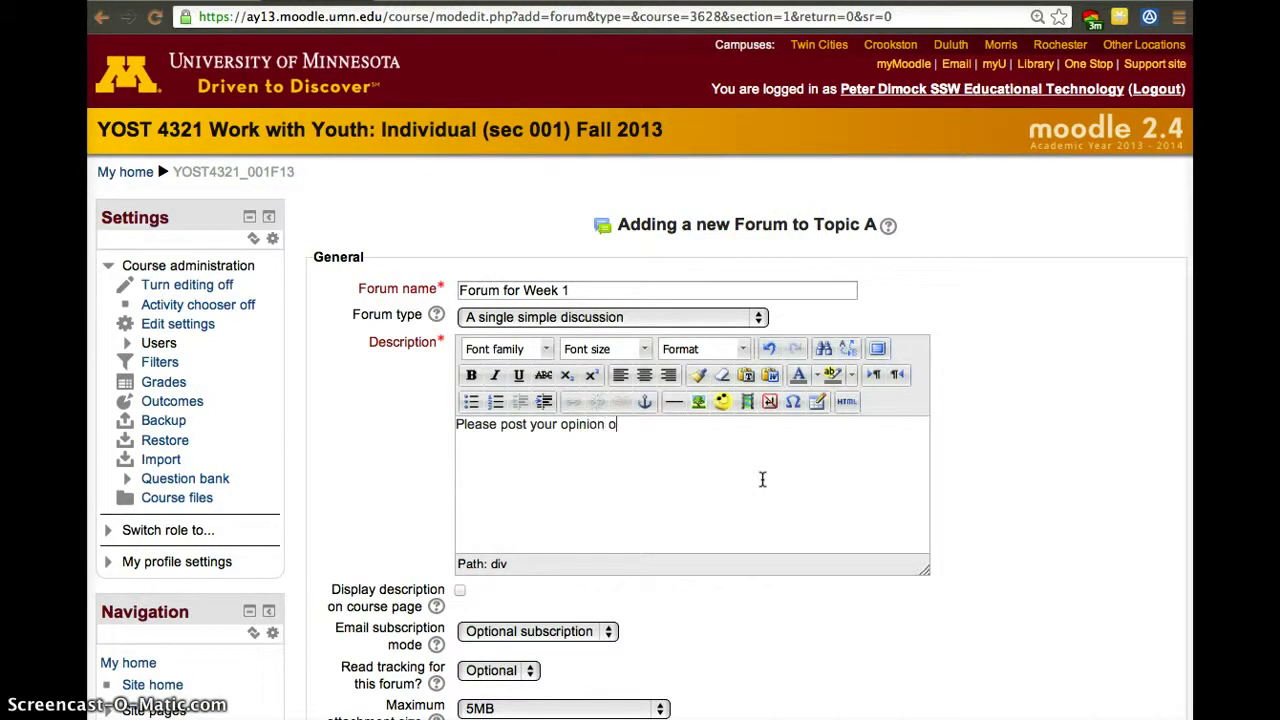
type("f.....")
scroll(898, 585, "down", 3)
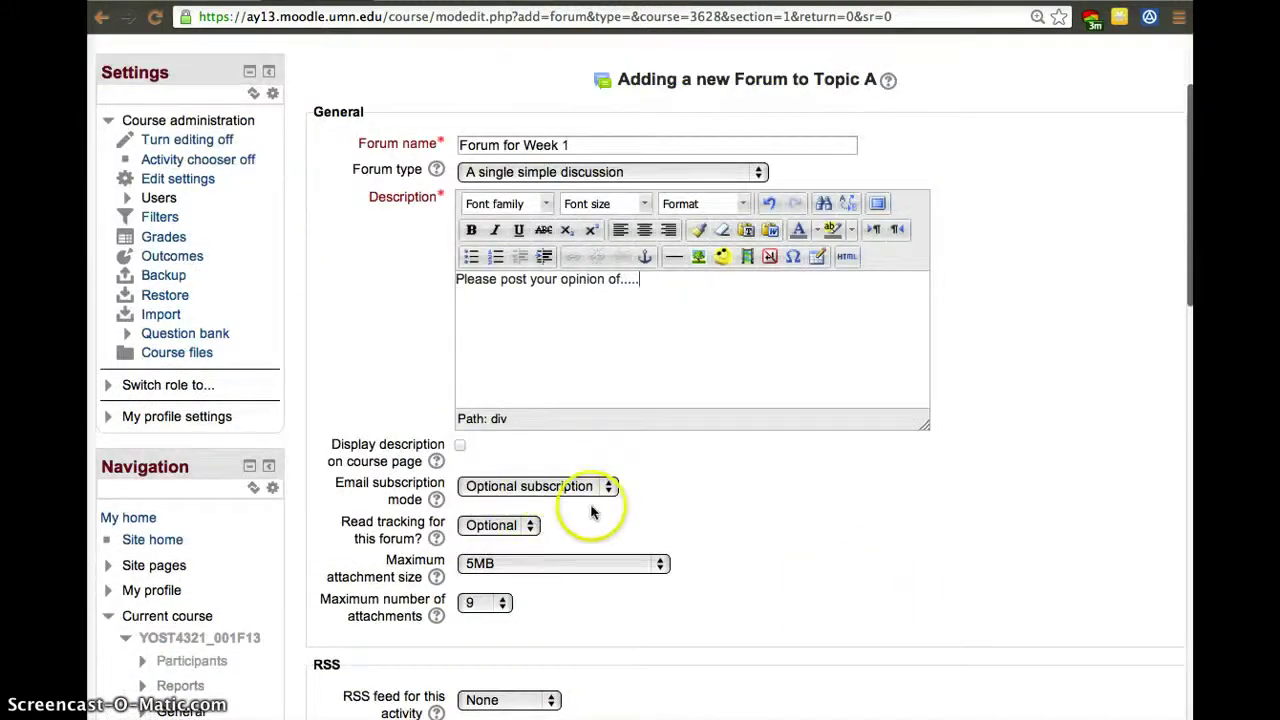
scroll(669, 597, "down", 5)
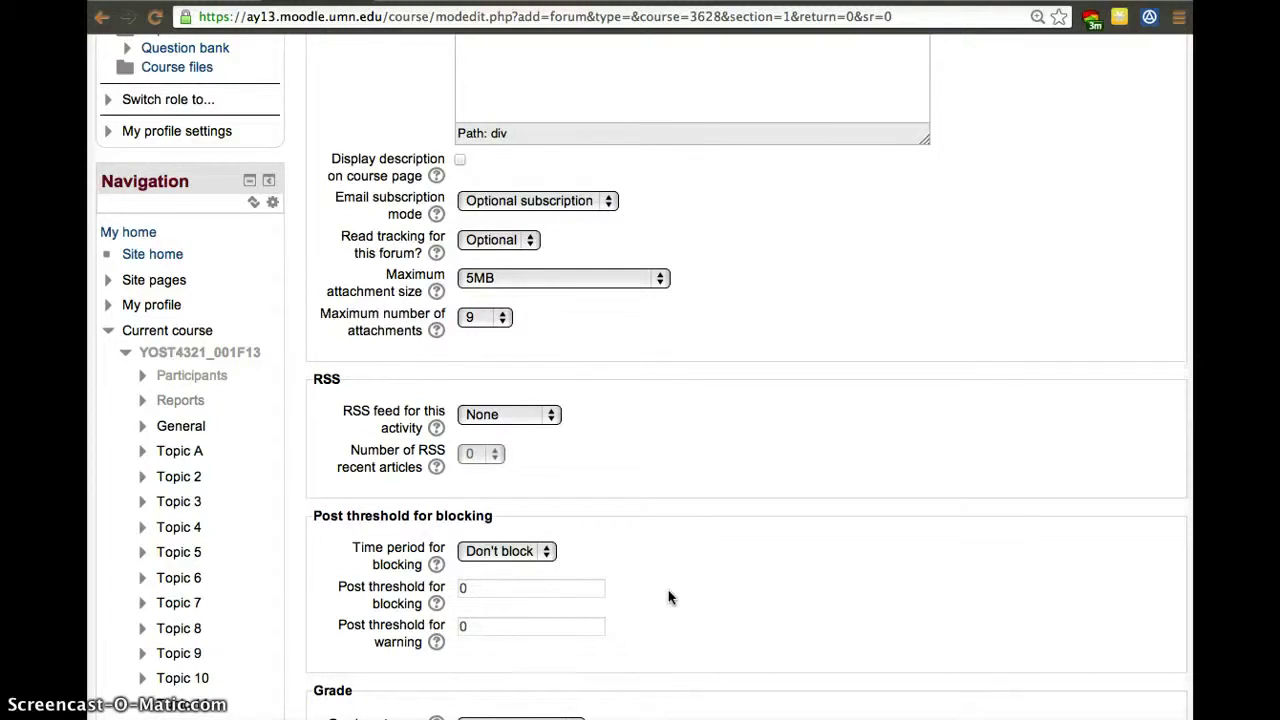
scroll(669, 597, "down", 4)
scroll(669, 597, "down", 6)
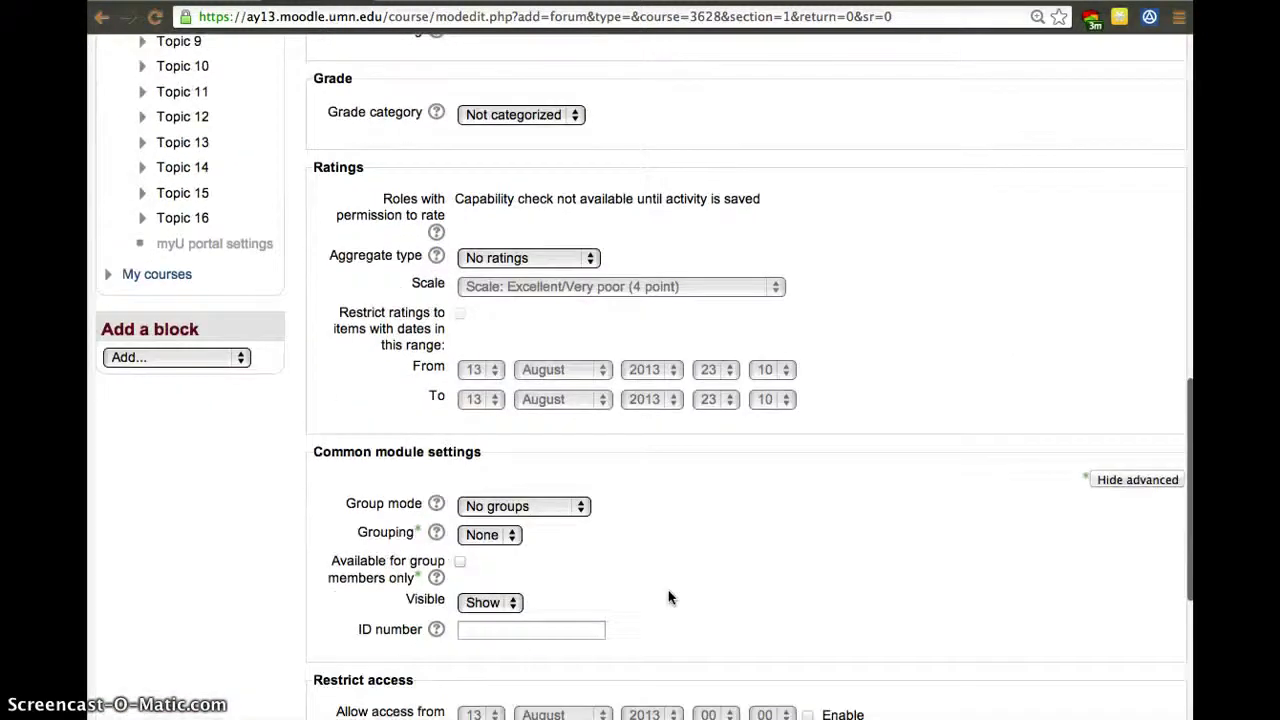
scroll(669, 597, "down", 6)
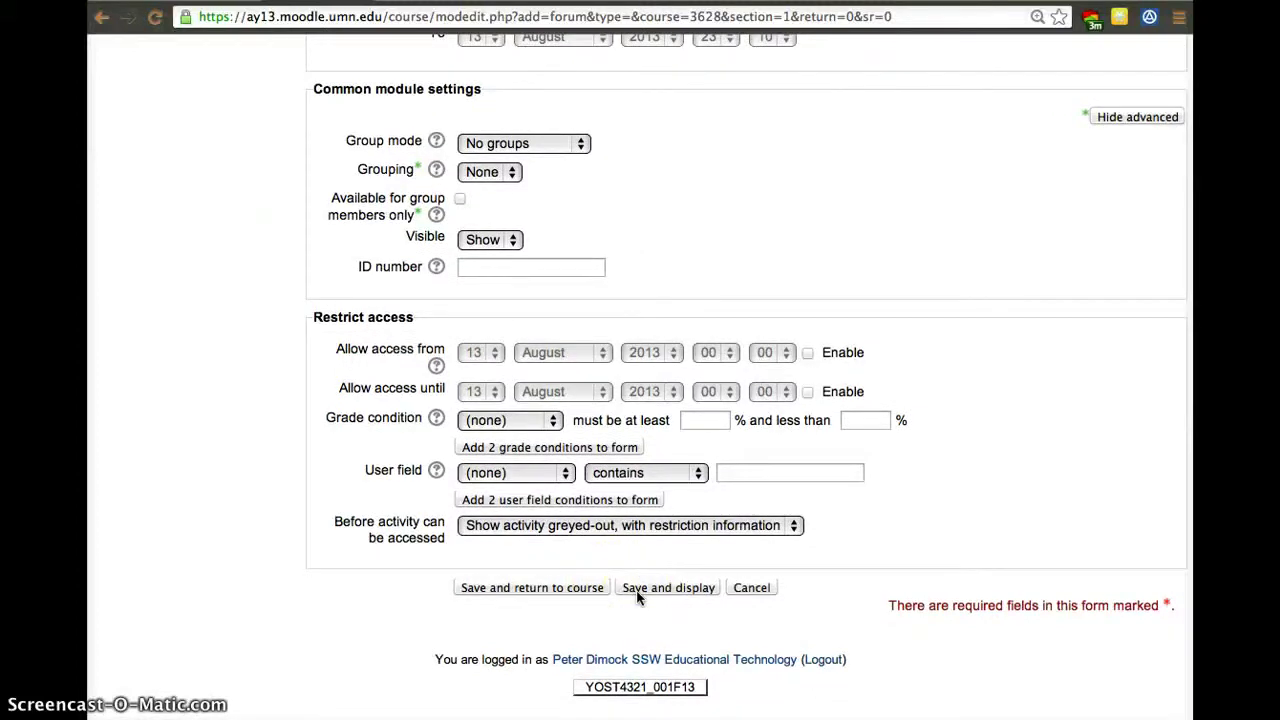
Save Forum for Week 1 and go back to the YOST 4321 course homepage.
left_click(637, 590)
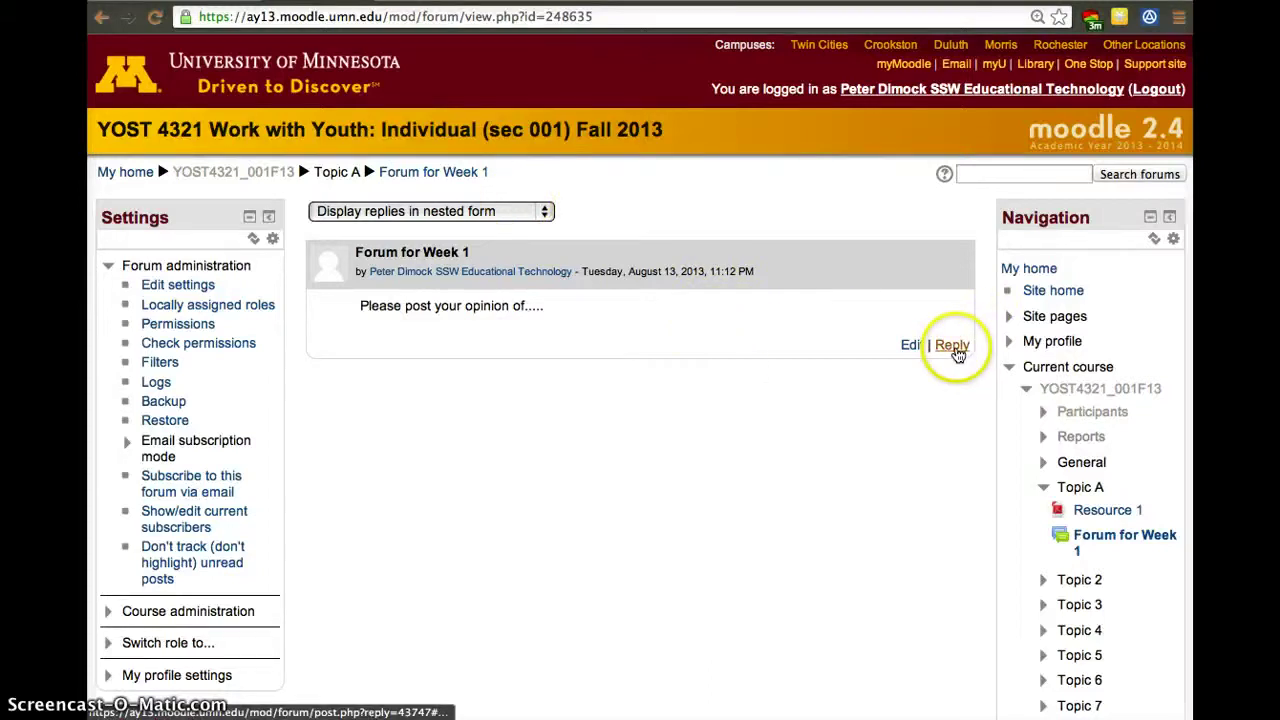
left_click(914, 408)
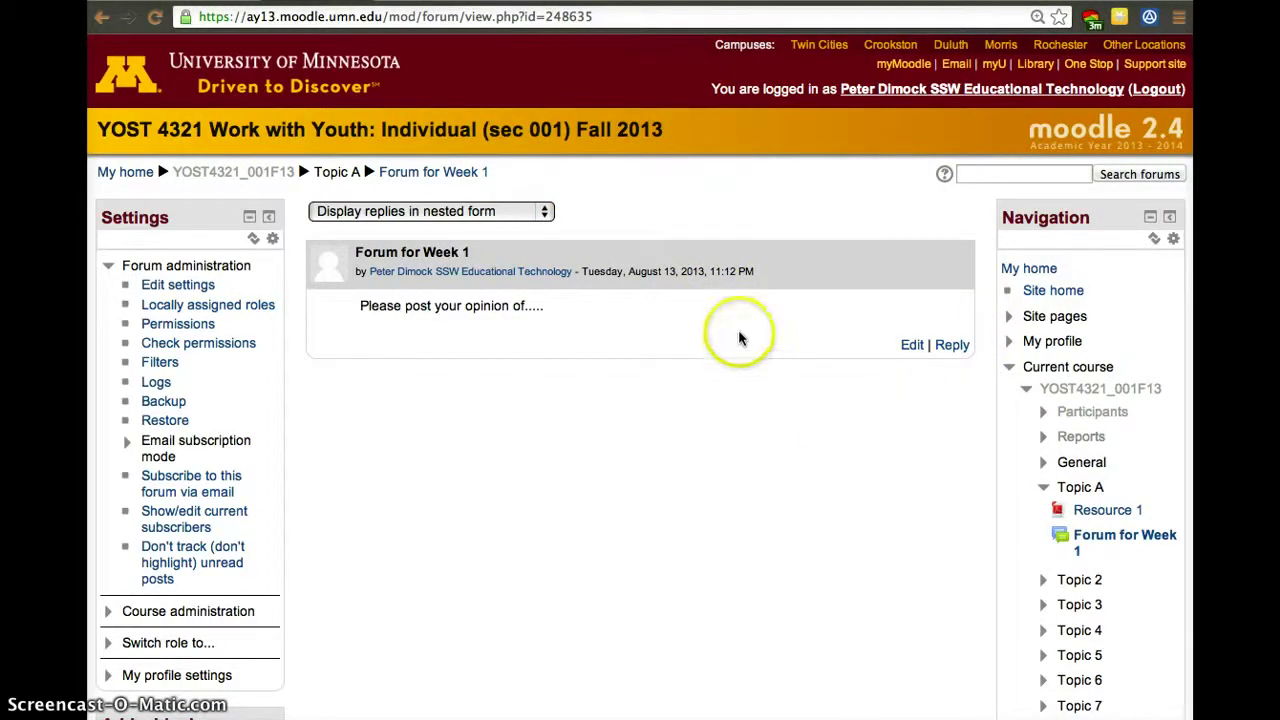
left_click(200, 176)
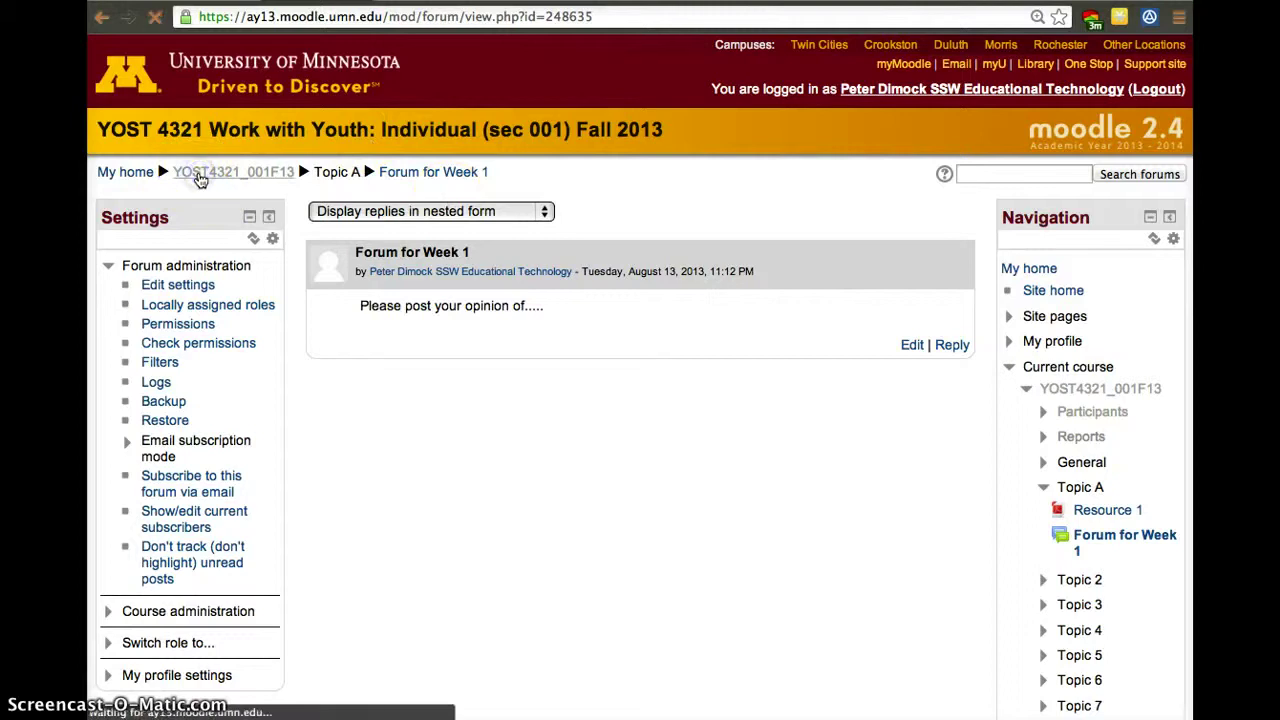
scroll(456, 392, "down", 1)
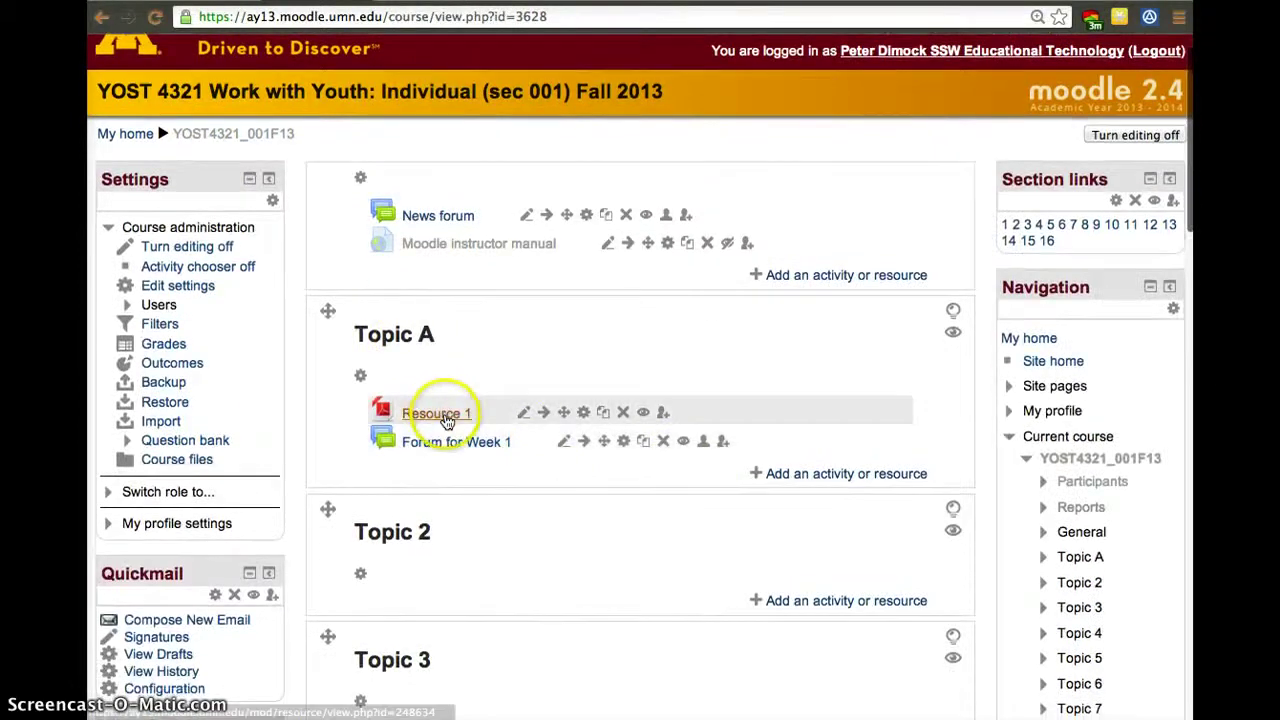
left_click(903, 473)
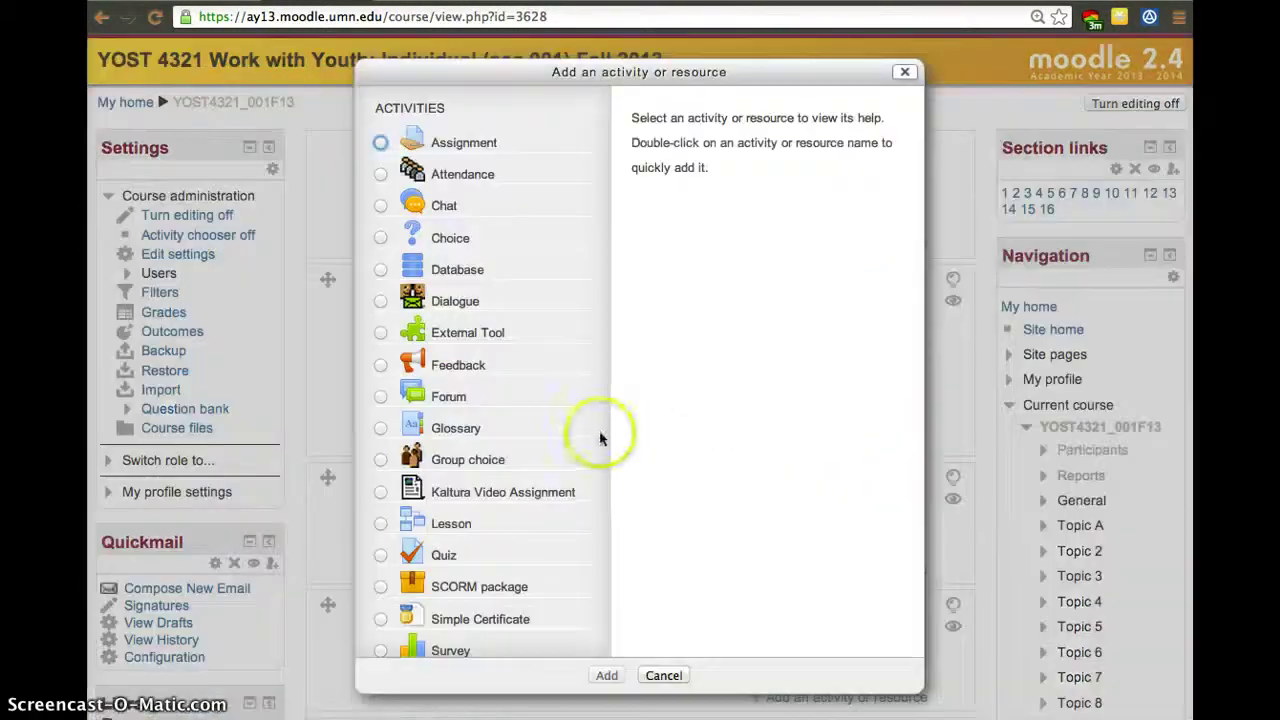
scroll(523, 494, "down", 3)
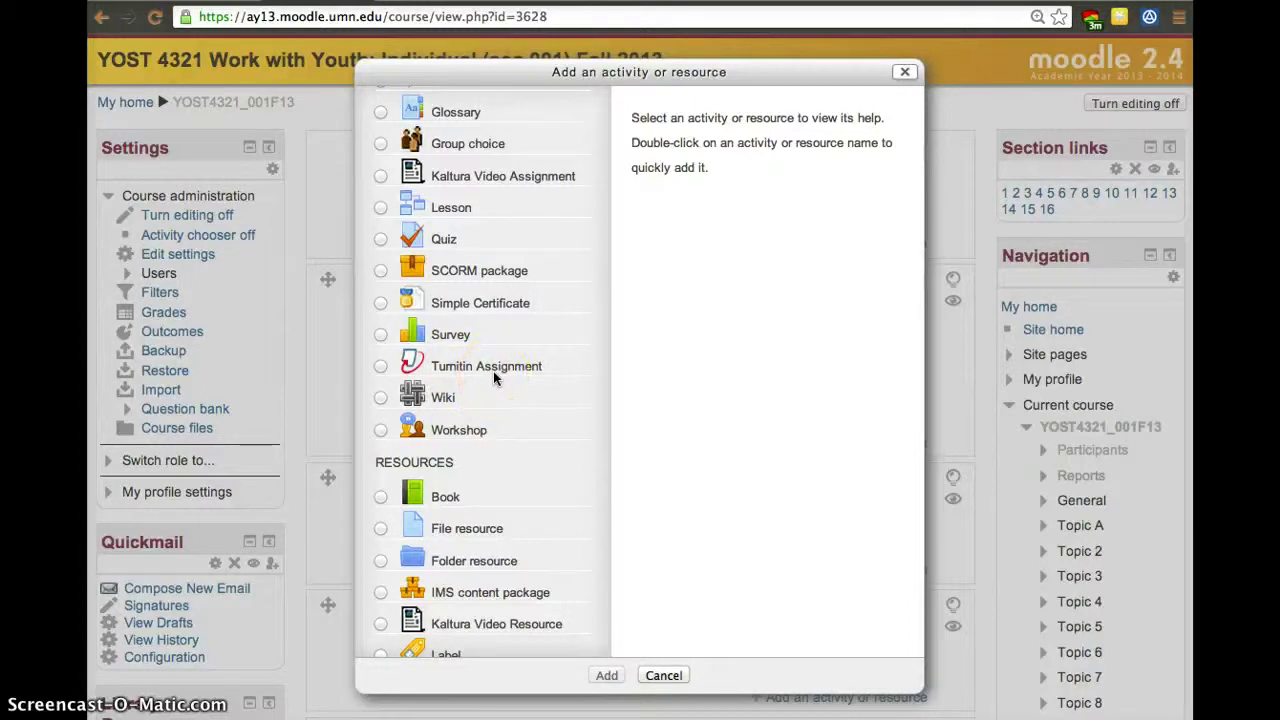
scroll(493, 378, "up", 5)
scroll(534, 514, "down", 3)
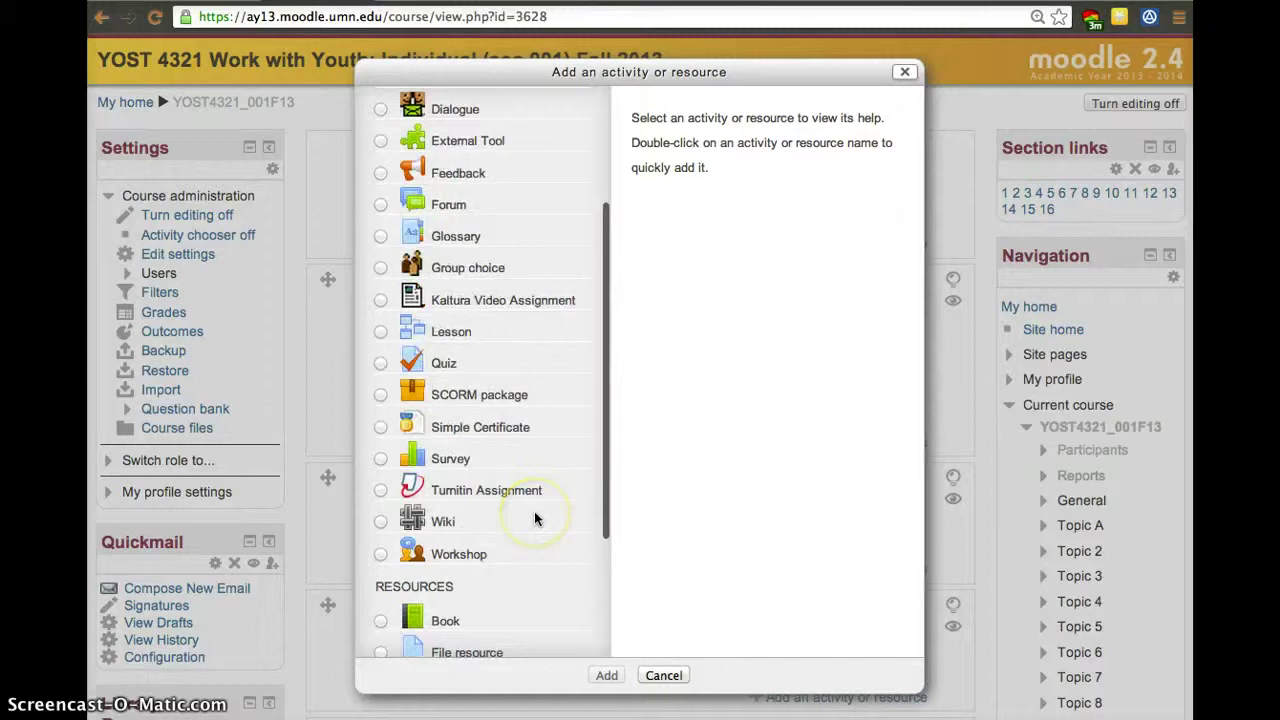
scroll(537, 445, "up", 2)
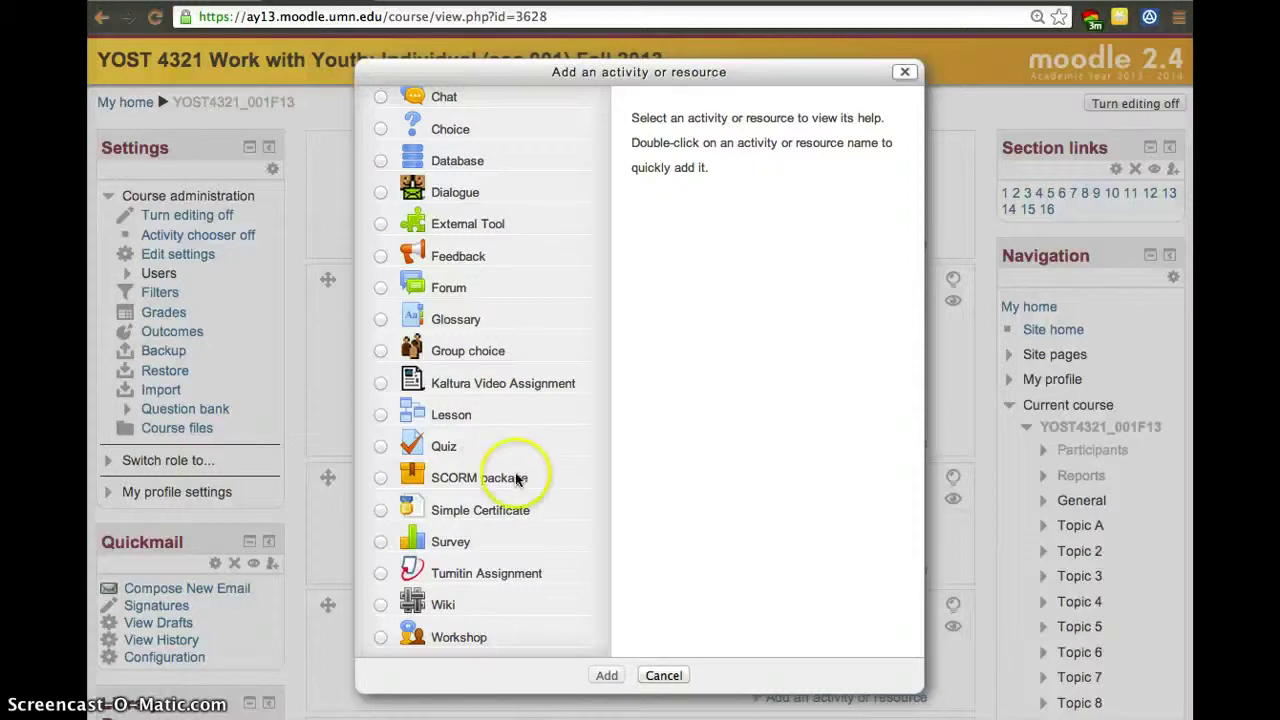
scroll(508, 480, "down", 5)
scroll(512, 480, "up", 10)
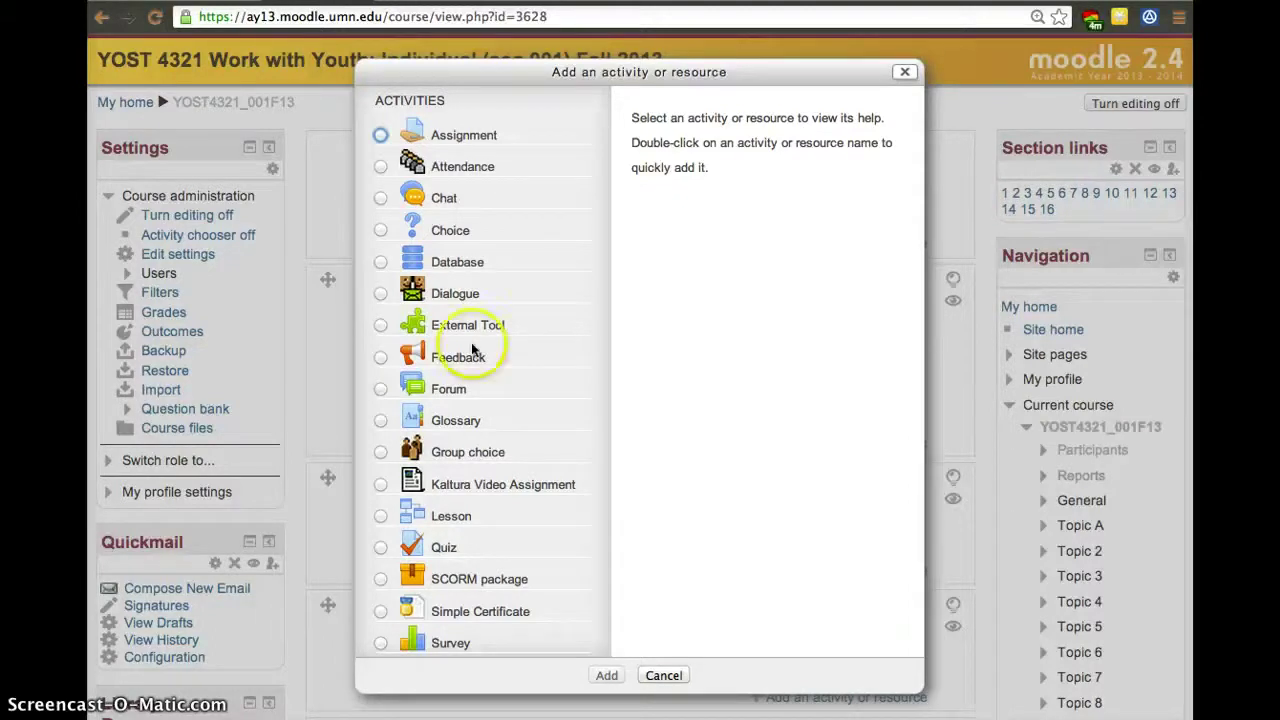
scroll(508, 466, "down", 4)
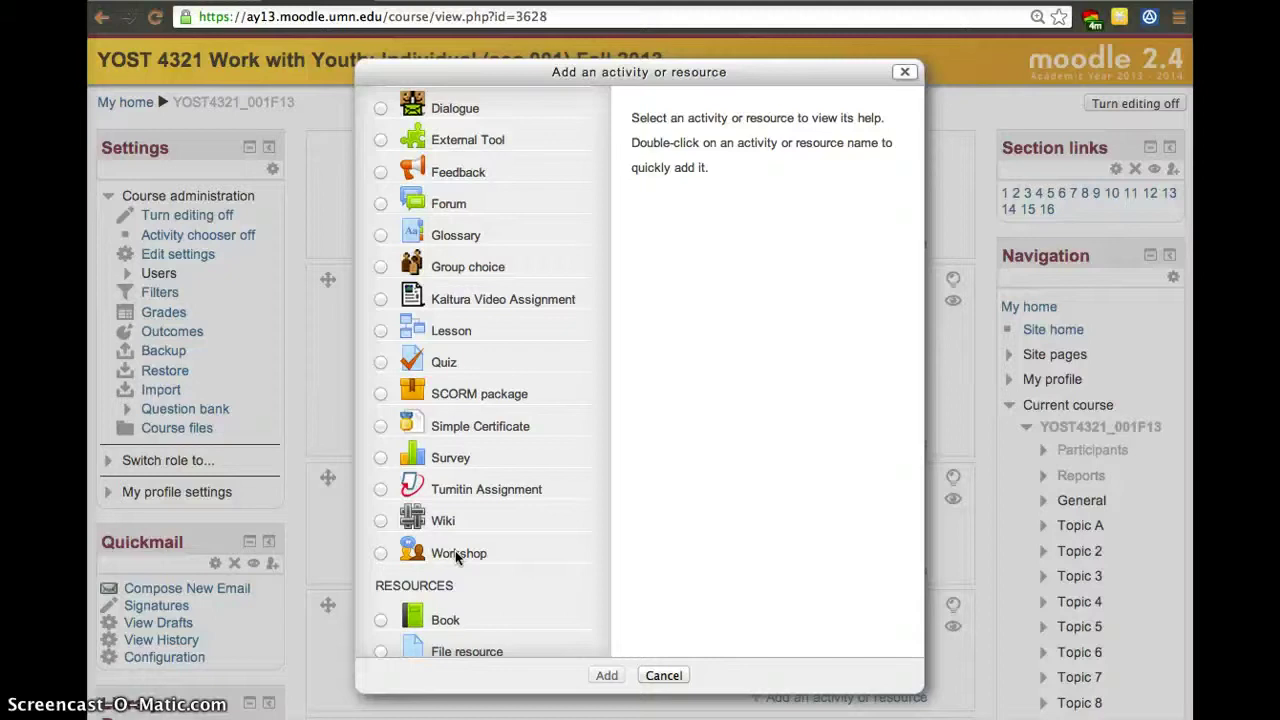
left_click(529, 565)
scroll(529, 565, "down", 4)
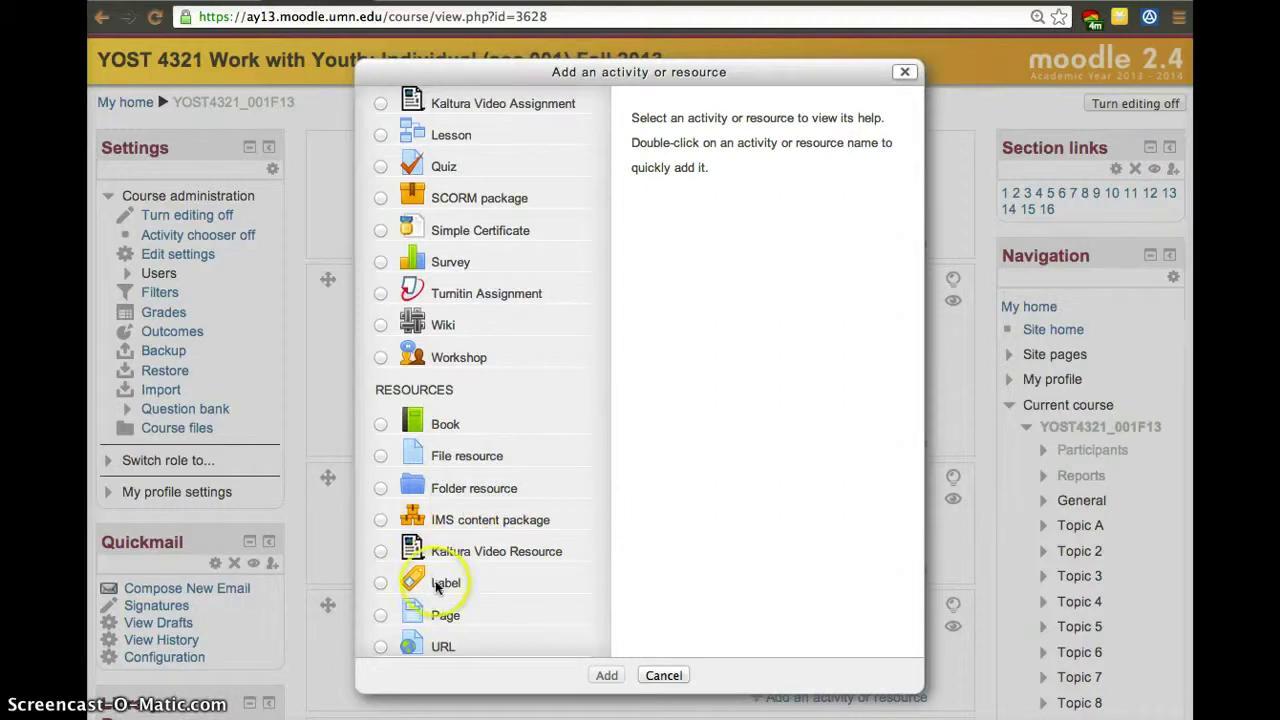
Read the Label and Page descriptions, then add a URL resource to Topic A.
left_click(380, 582)
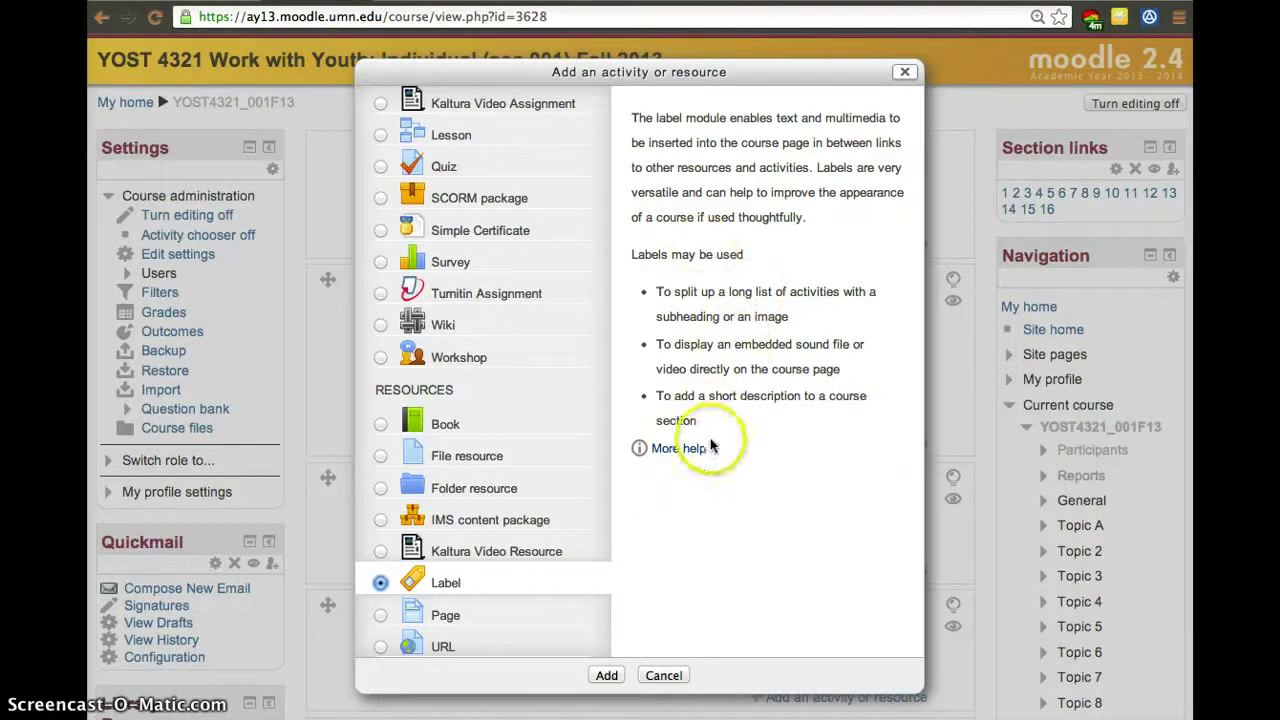
left_click(382, 615)
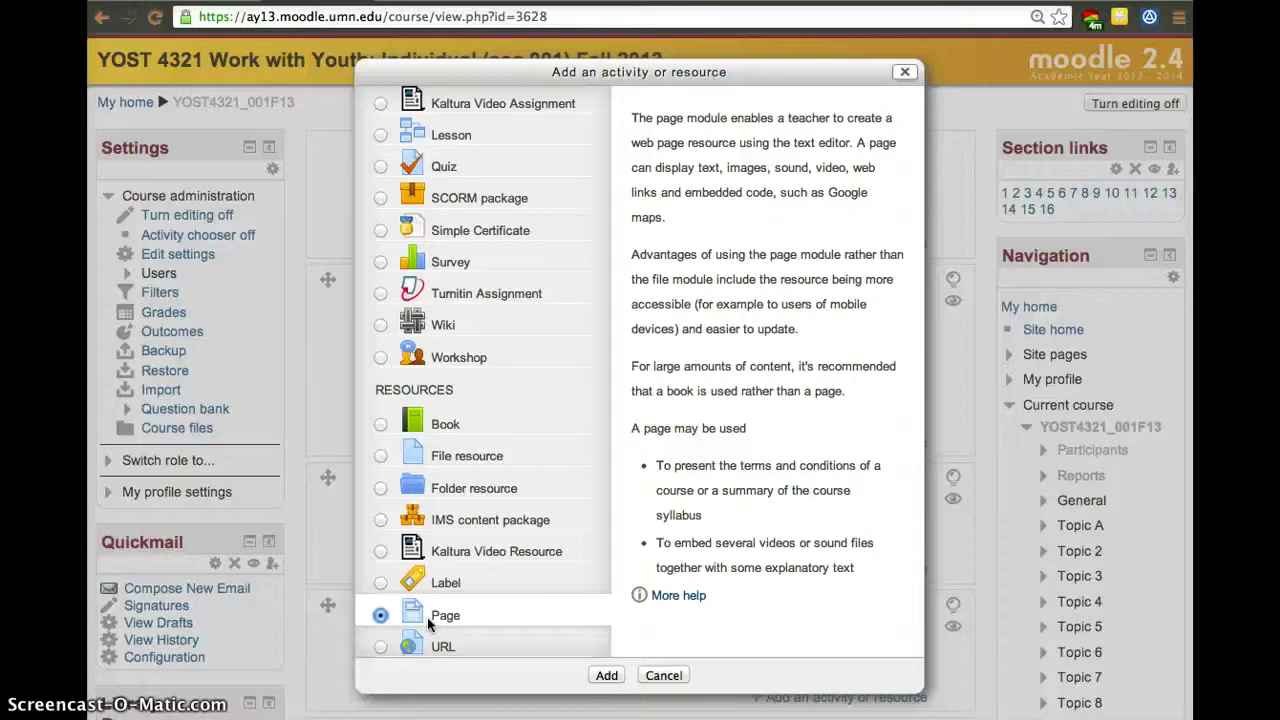
left_click(382, 648)
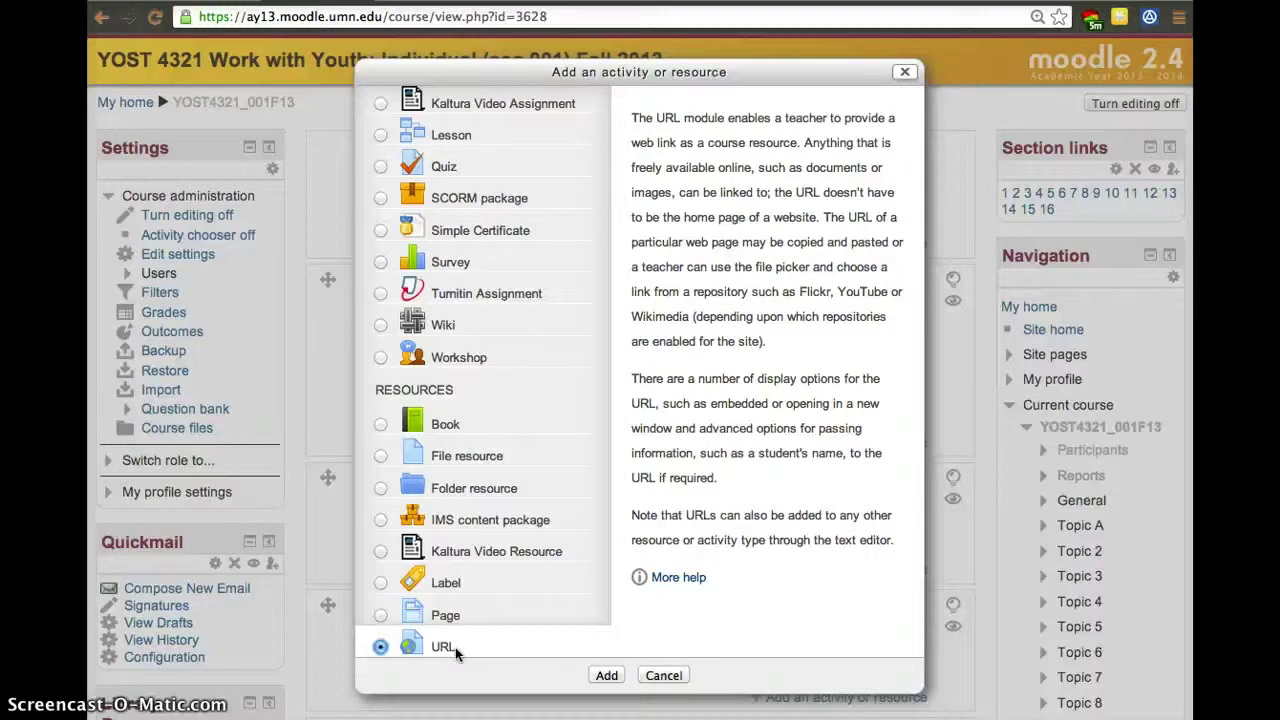
left_click(596, 678)
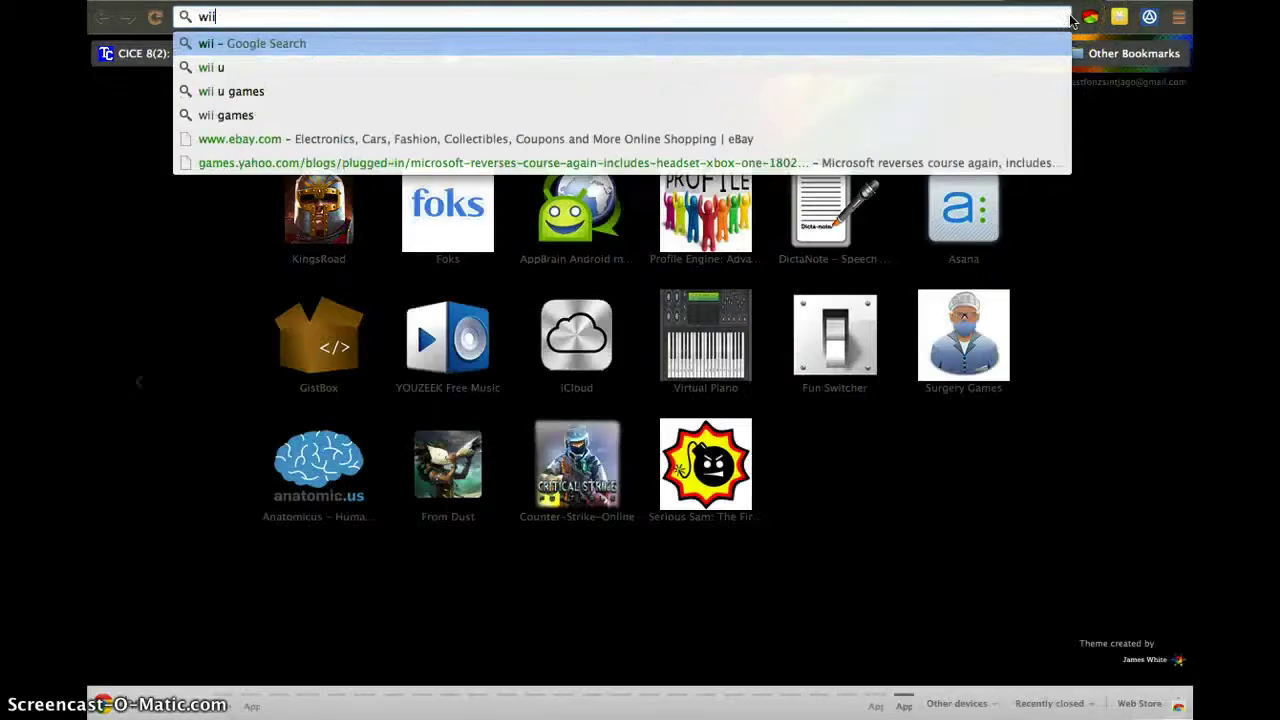
Search the web for 'wikipedia water' to find the Water article.
type("kipedia ")
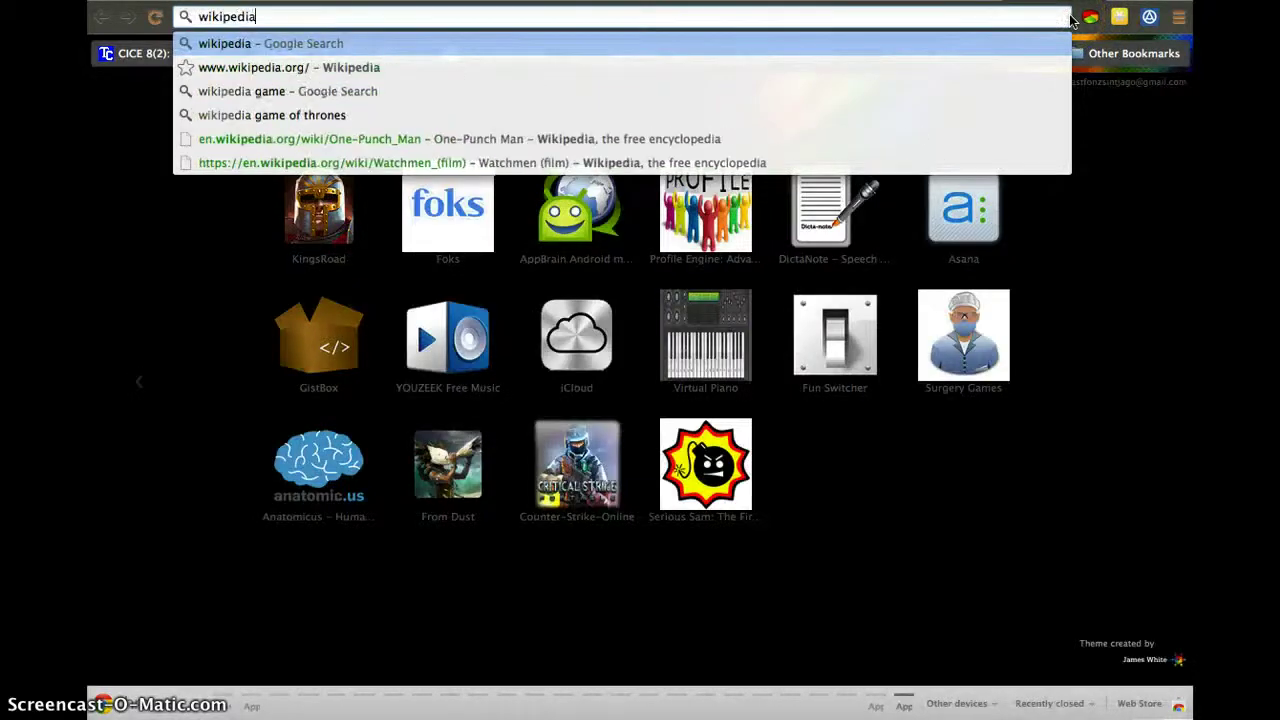
type("water")
key("Return")
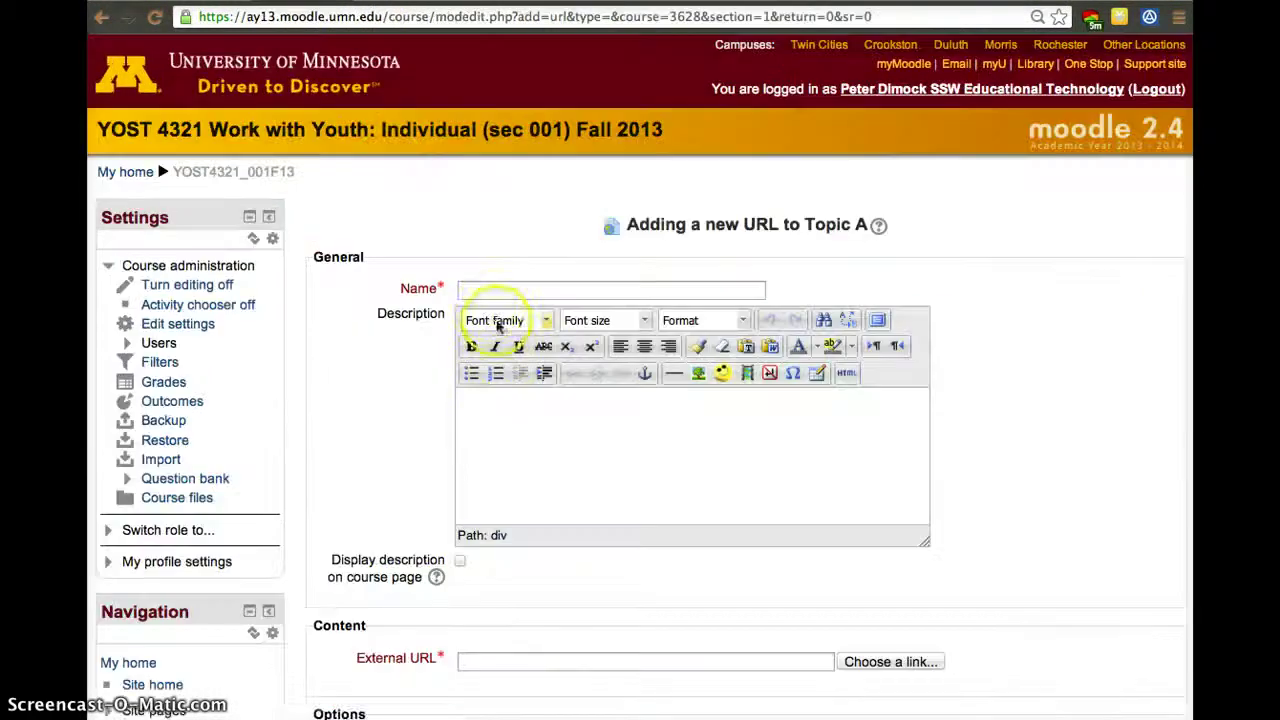
Paste the Water article address as the External URL and name the link 'Wikipedia Water'.
left_click(505, 660)
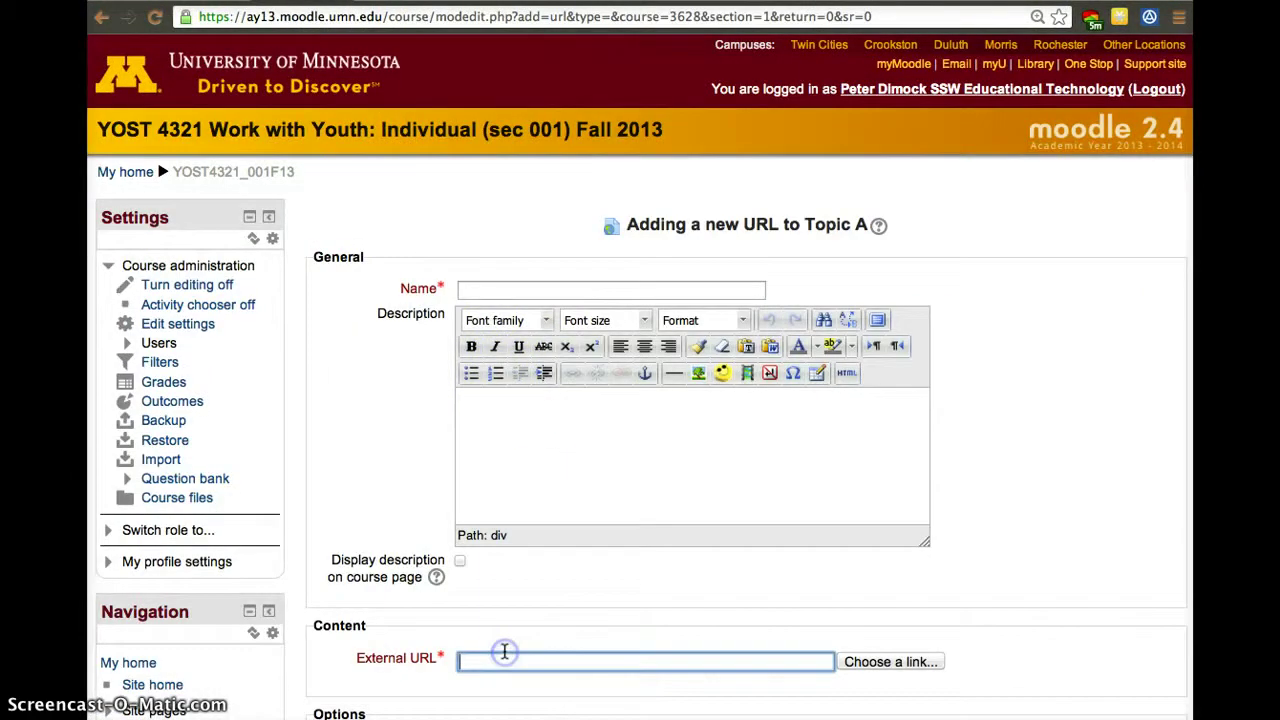
type("http://en.wikipedia.org/wiki/Water")
left_click(562, 294)
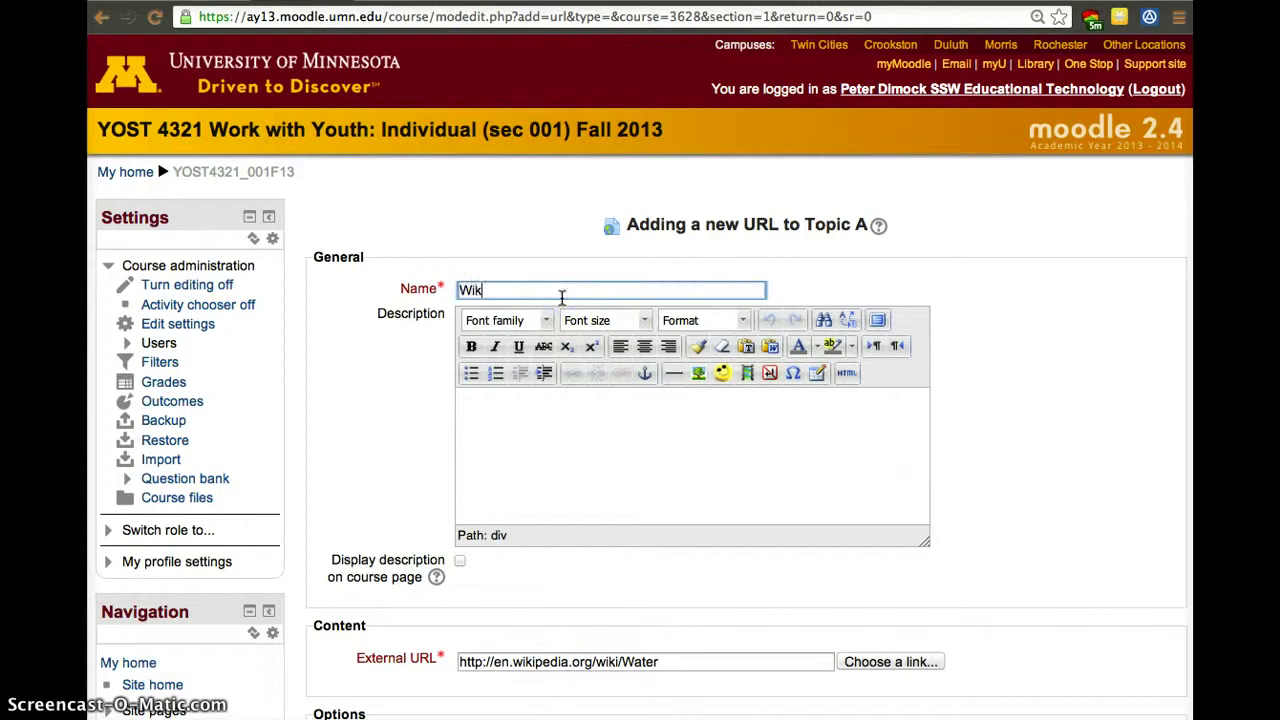
type("Wikipedia Wak")
key("BackSpace")
type("ter")
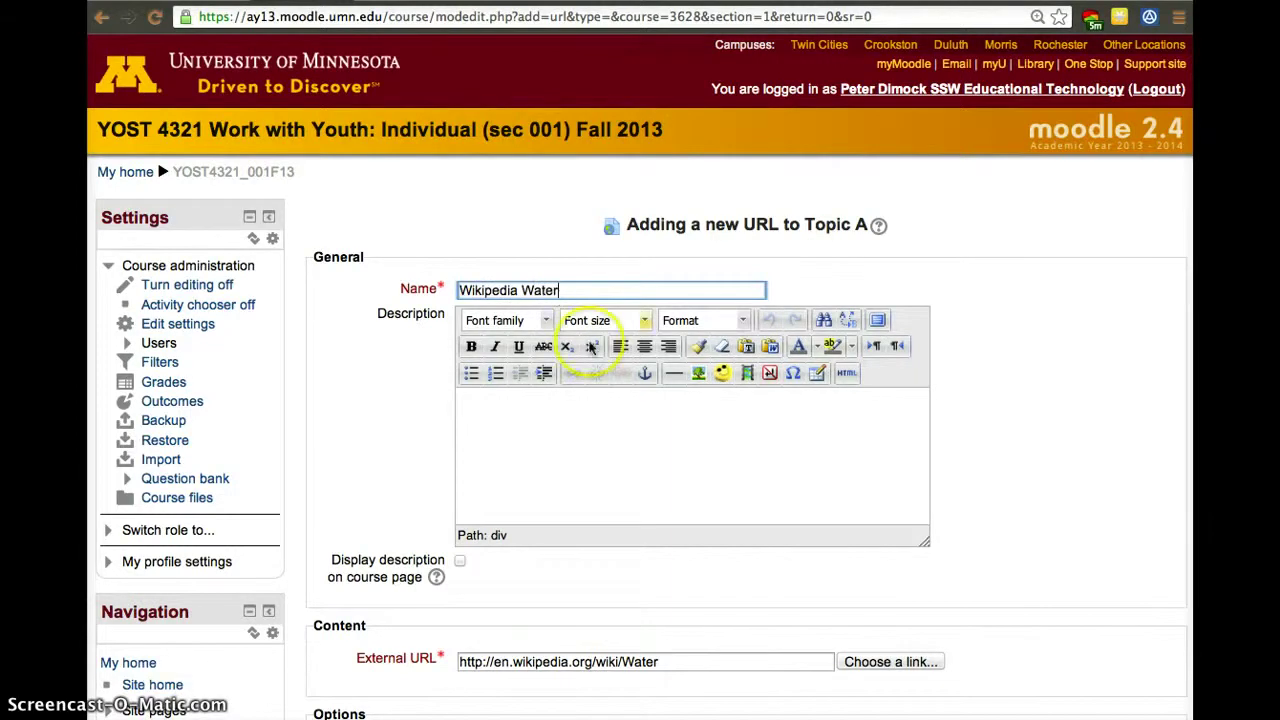
Set the link to display in a new window and save it.
scroll(681, 417, "down", 8)
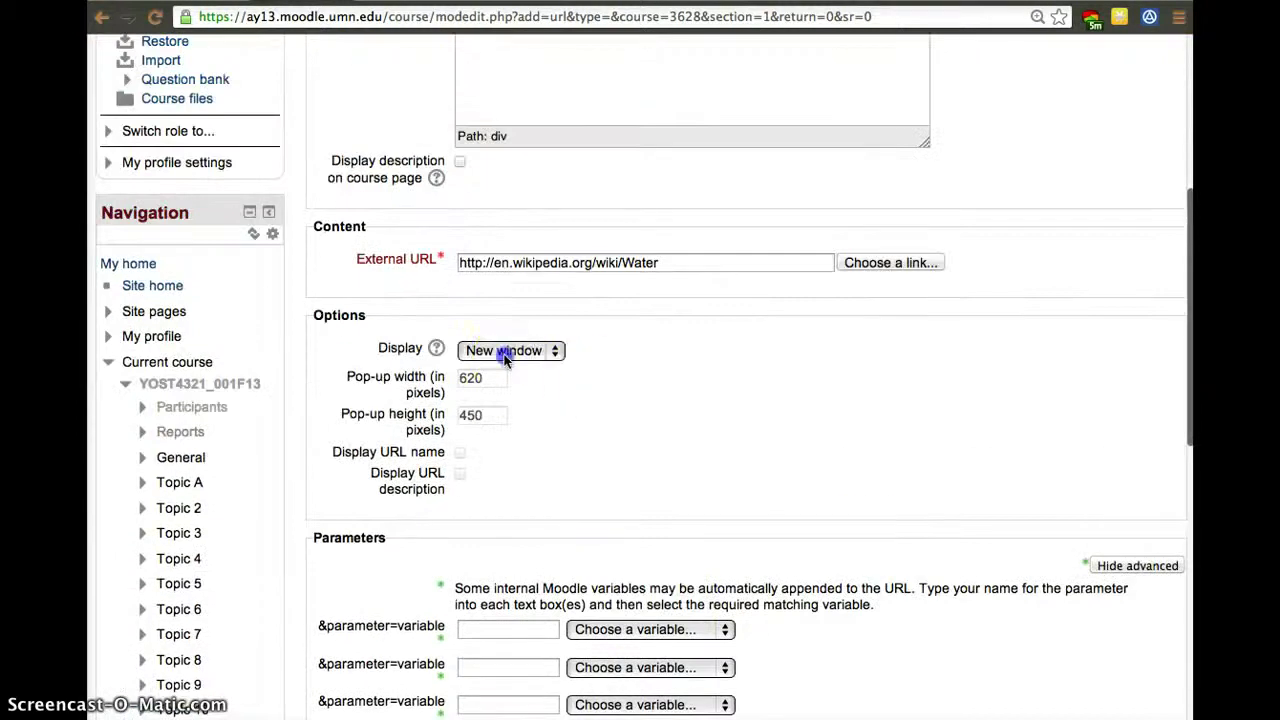
left_click(508, 352)
left_click(723, 500)
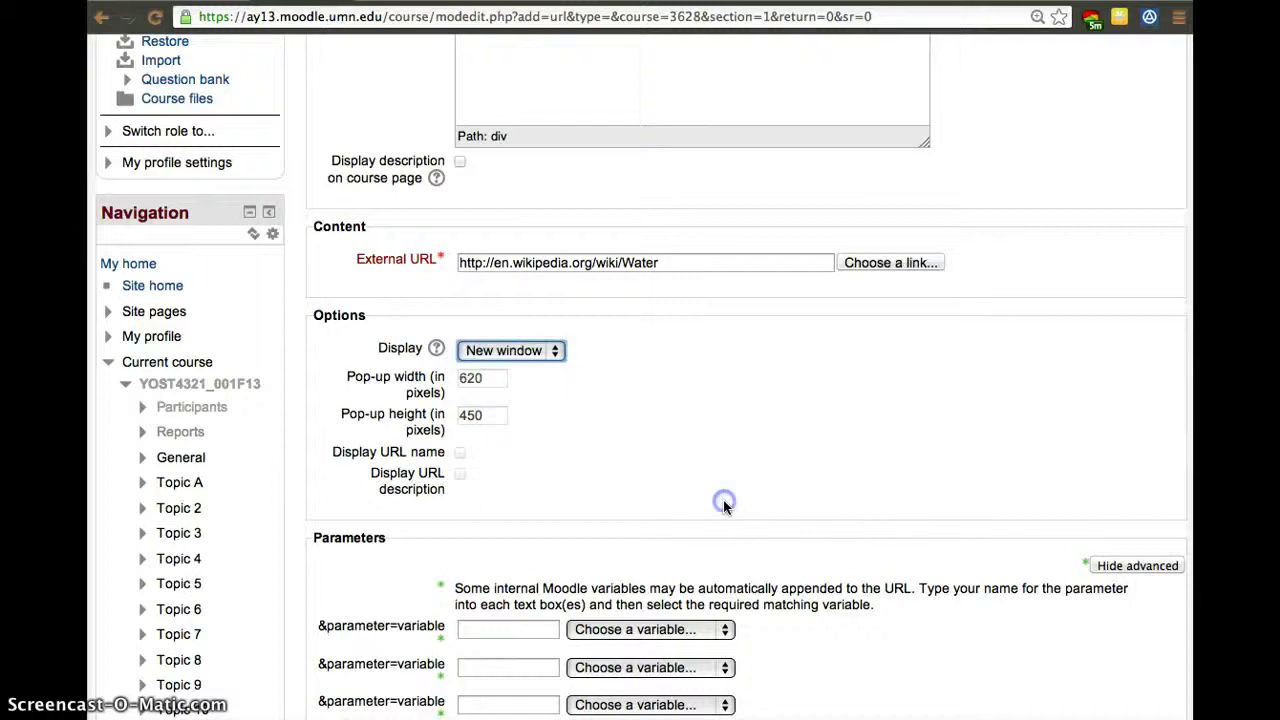
scroll(723, 500, "down", 10)
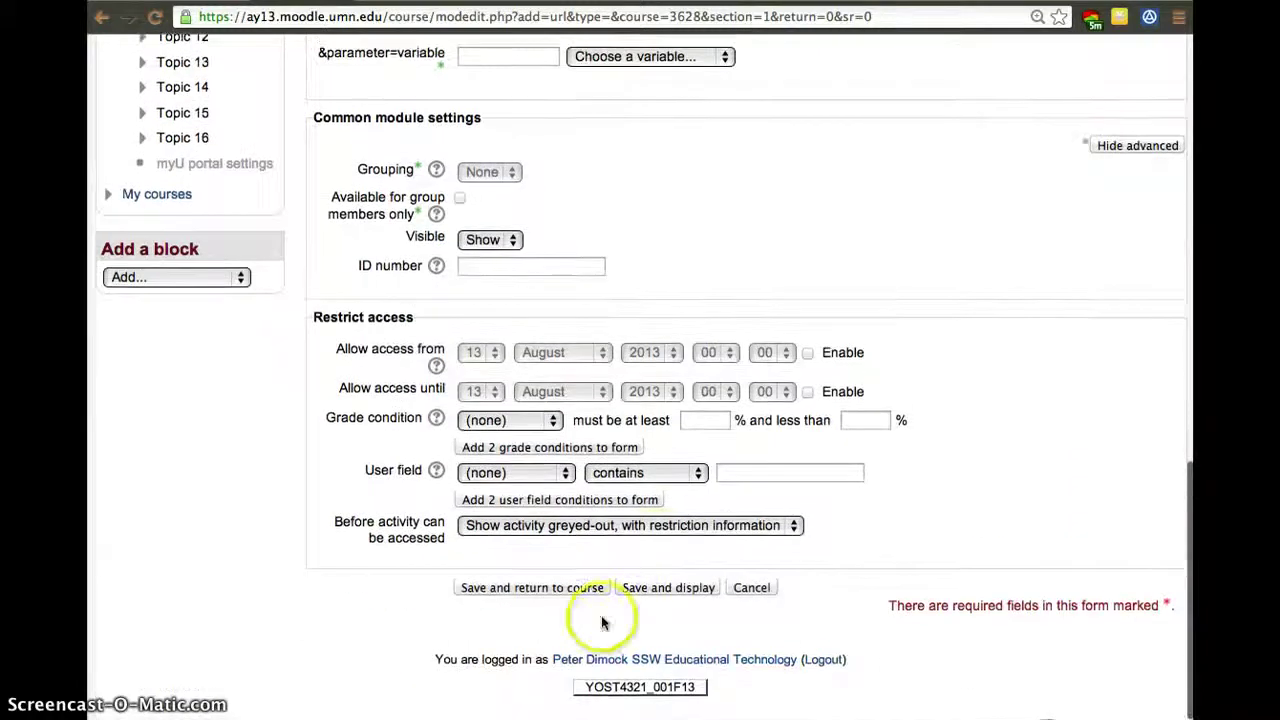
left_click(634, 599)
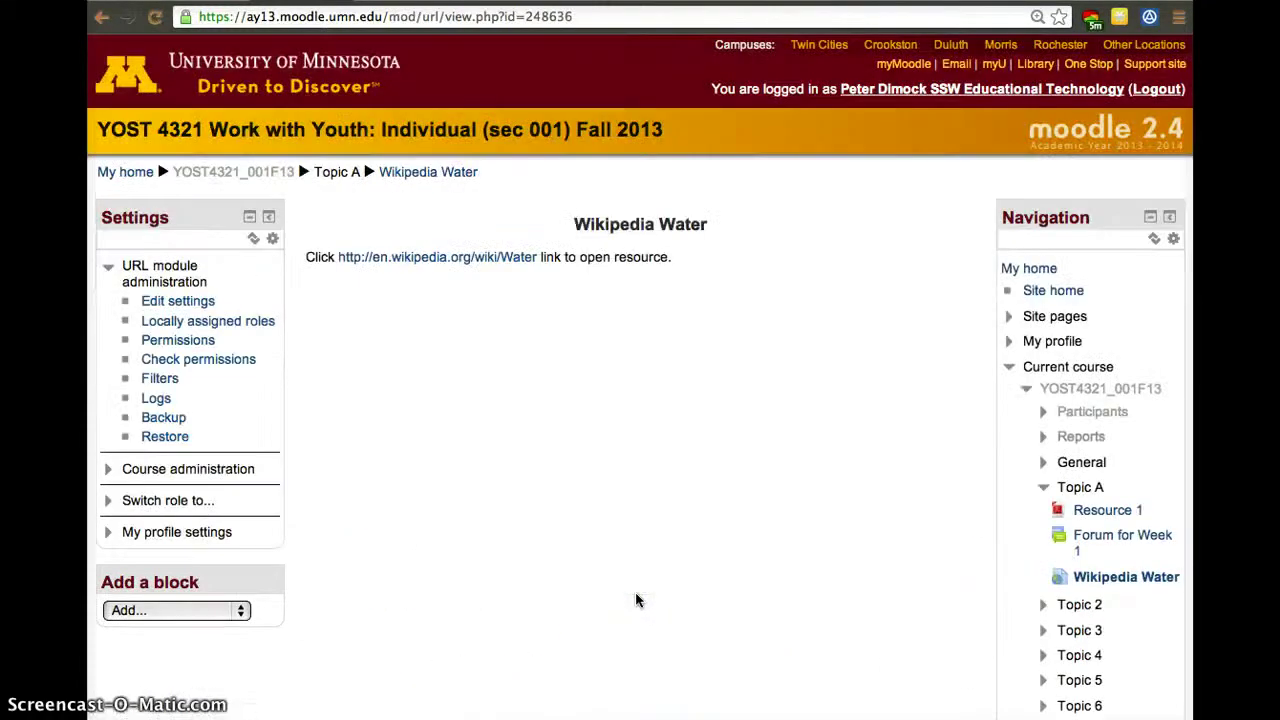
Test the Wikipedia Water link, then return to the YOST4321_001F13 course homepage.
left_click(484, 262)
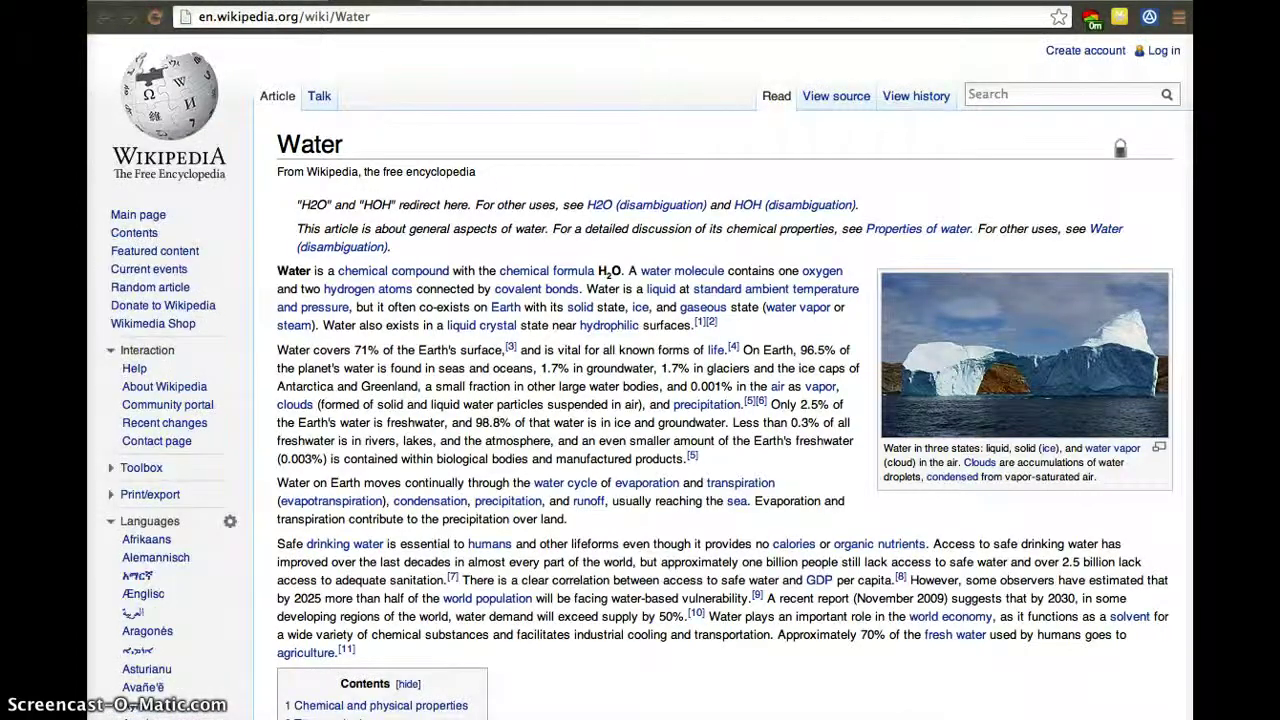
key("super+bracketleft")
left_click(251, 177)
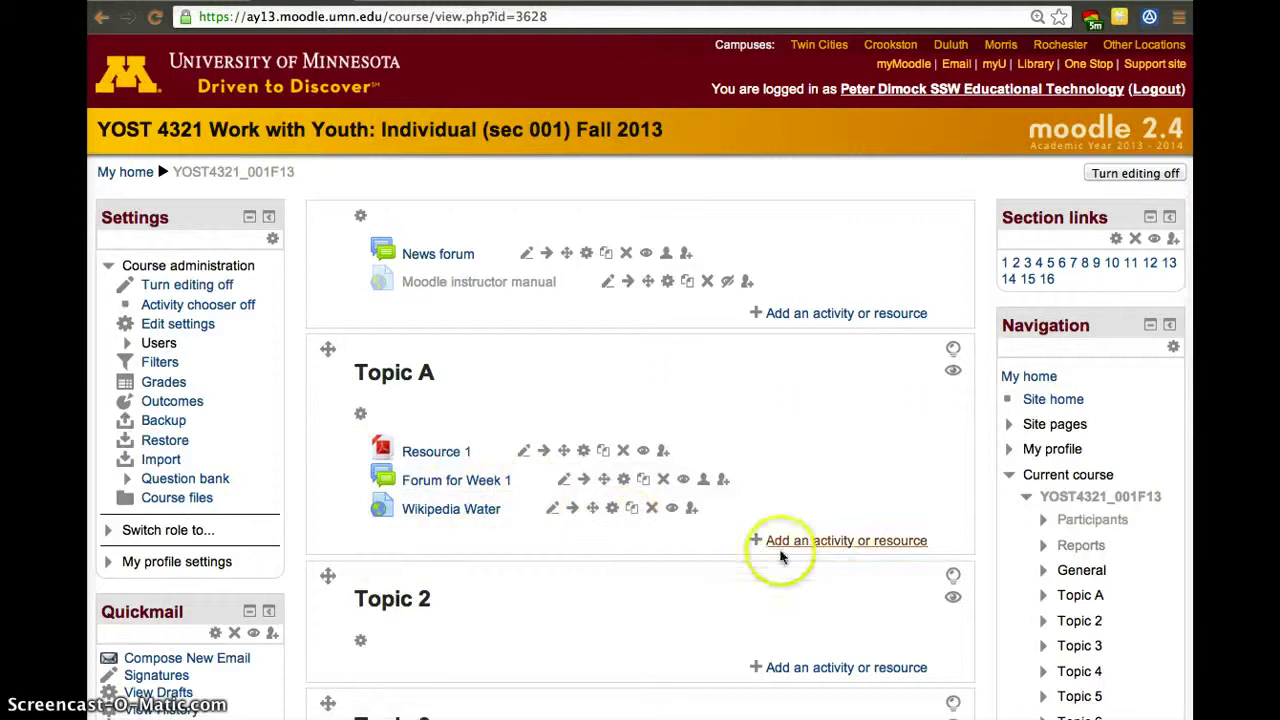
Look over the Grades report of enrolled students, then go back to the course homepage.
left_click(156, 388)
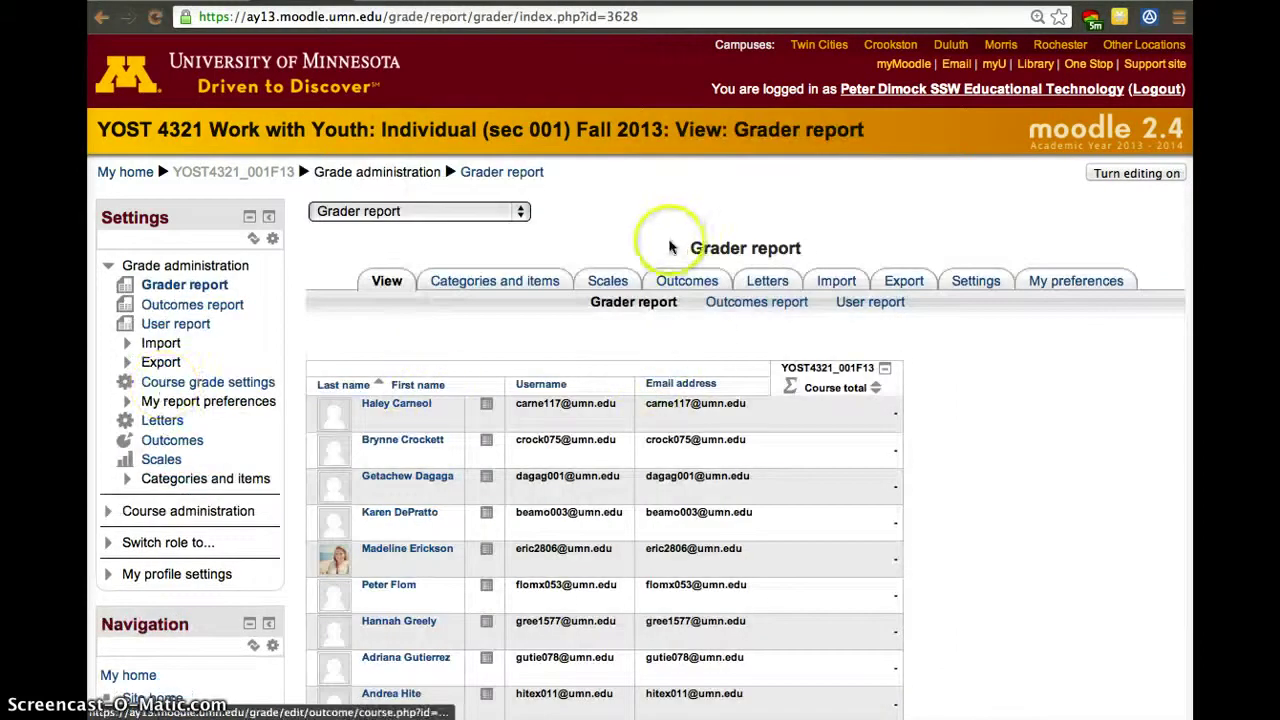
scroll(591, 443, "down", 3)
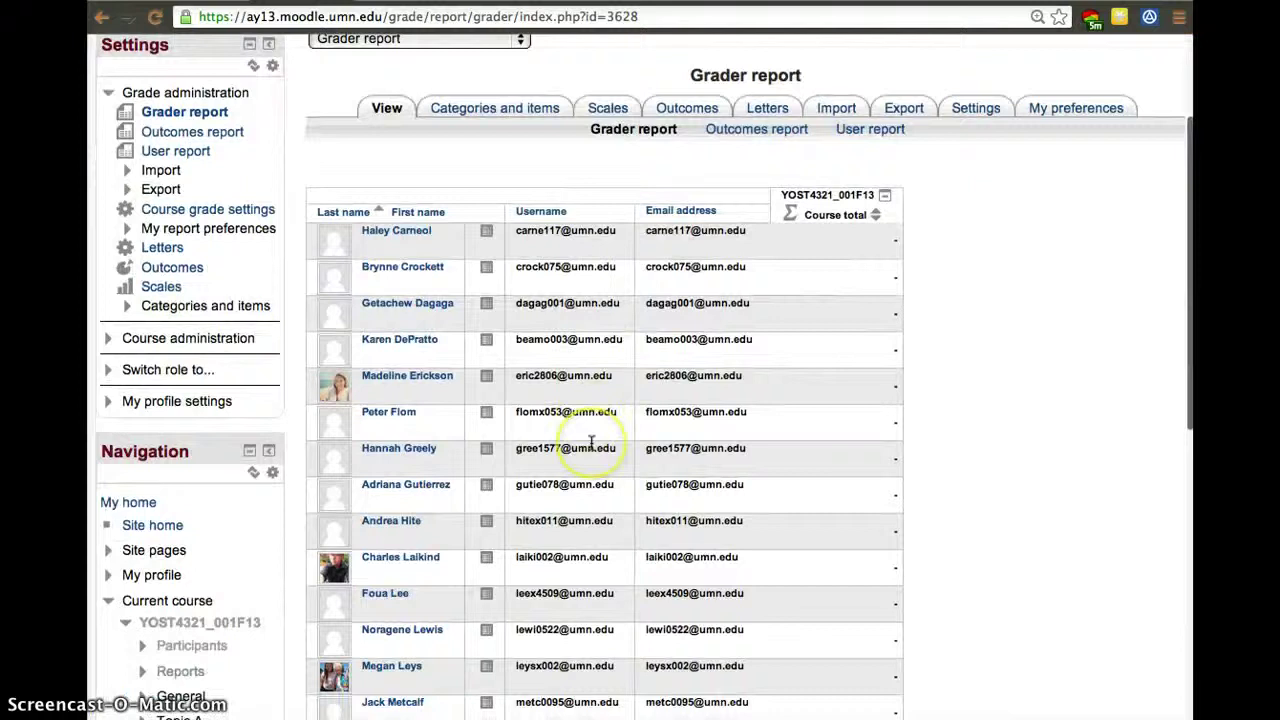
scroll(753, 437, "down", 10)
scroll(753, 437, "up", 11)
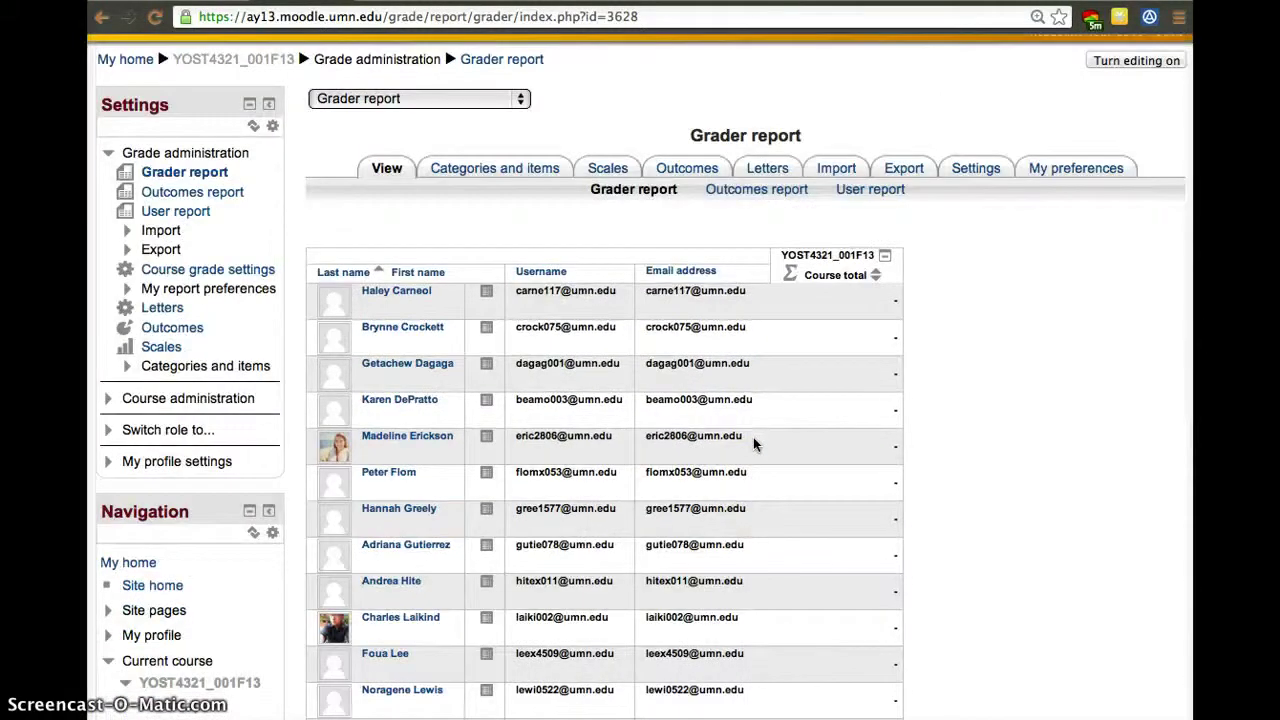
left_click(210, 61)
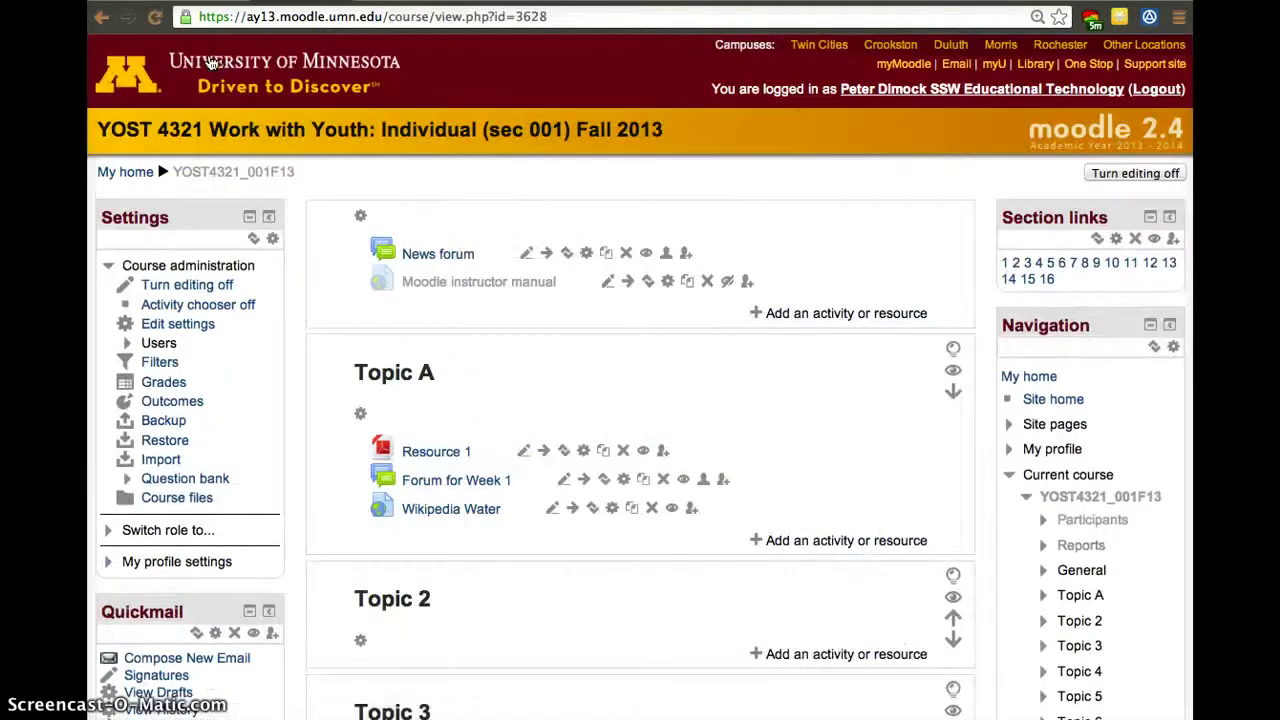
After previewing IMS content package, add an Assignment to Topic A and select its name field.
left_click(845, 540)
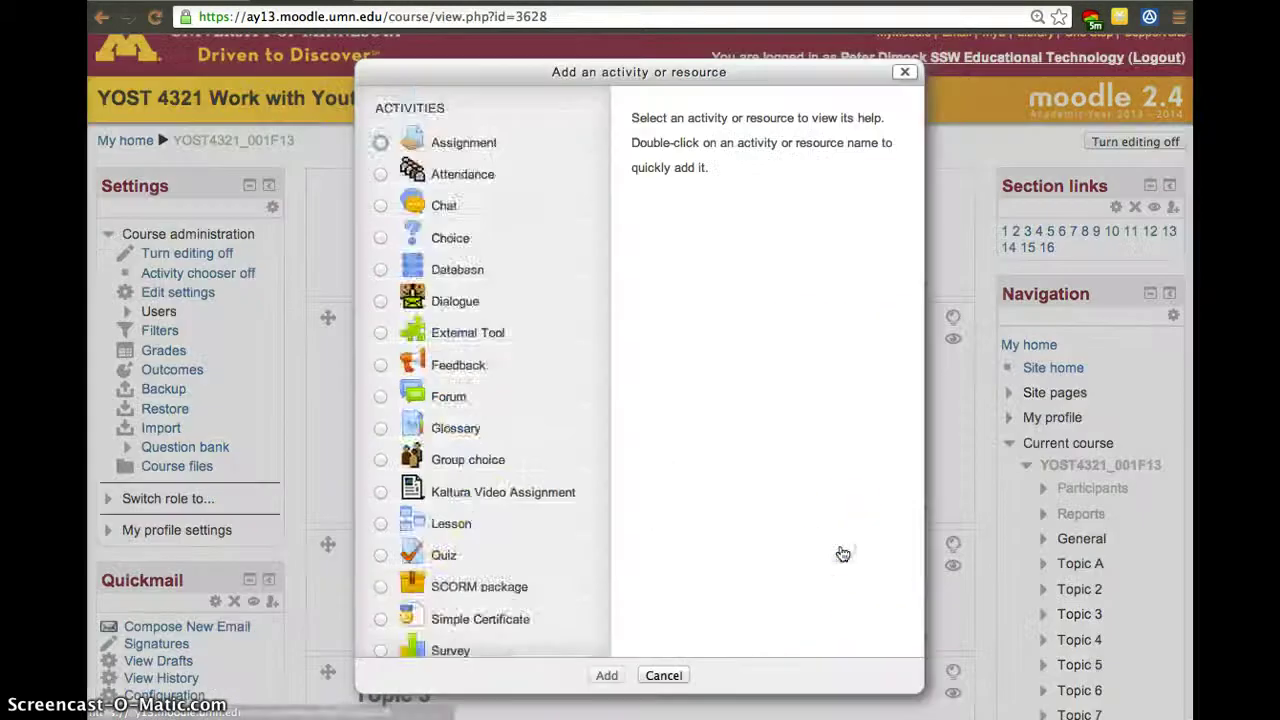
scroll(477, 500, "down", 5)
left_click(477, 515)
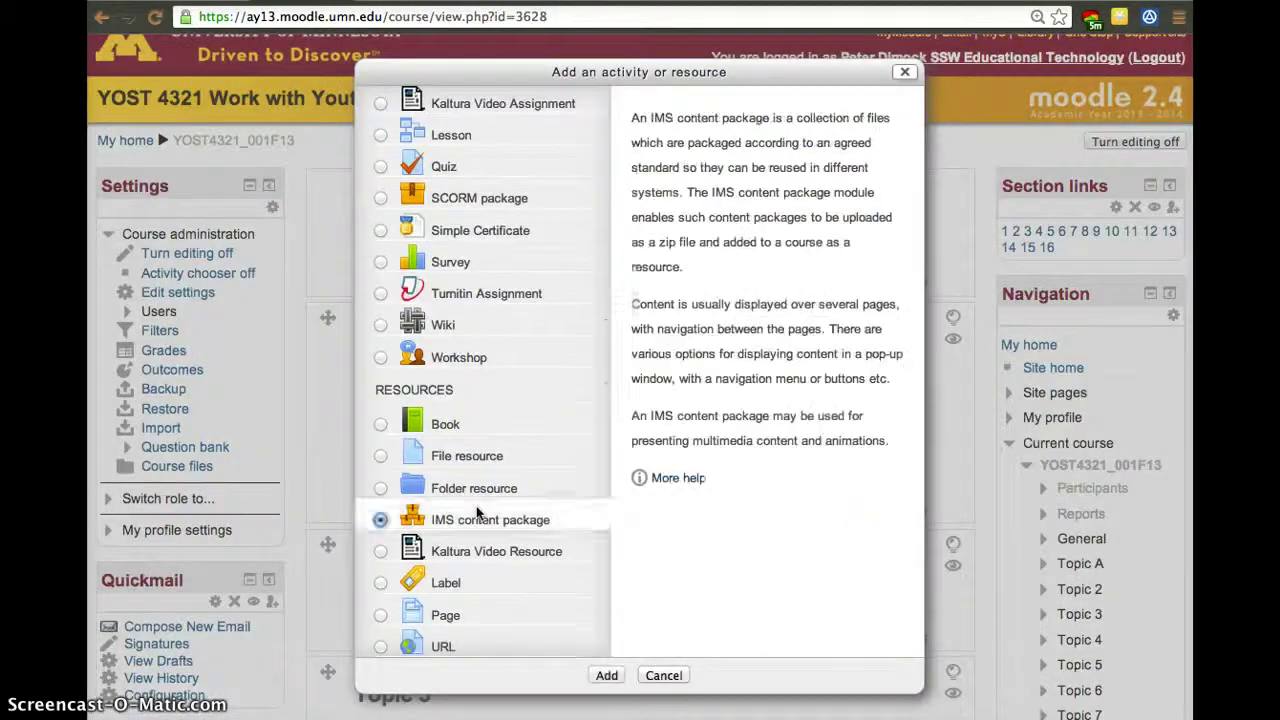
scroll(480, 480, "up", 5)
left_click(381, 142)
left_click(607, 675)
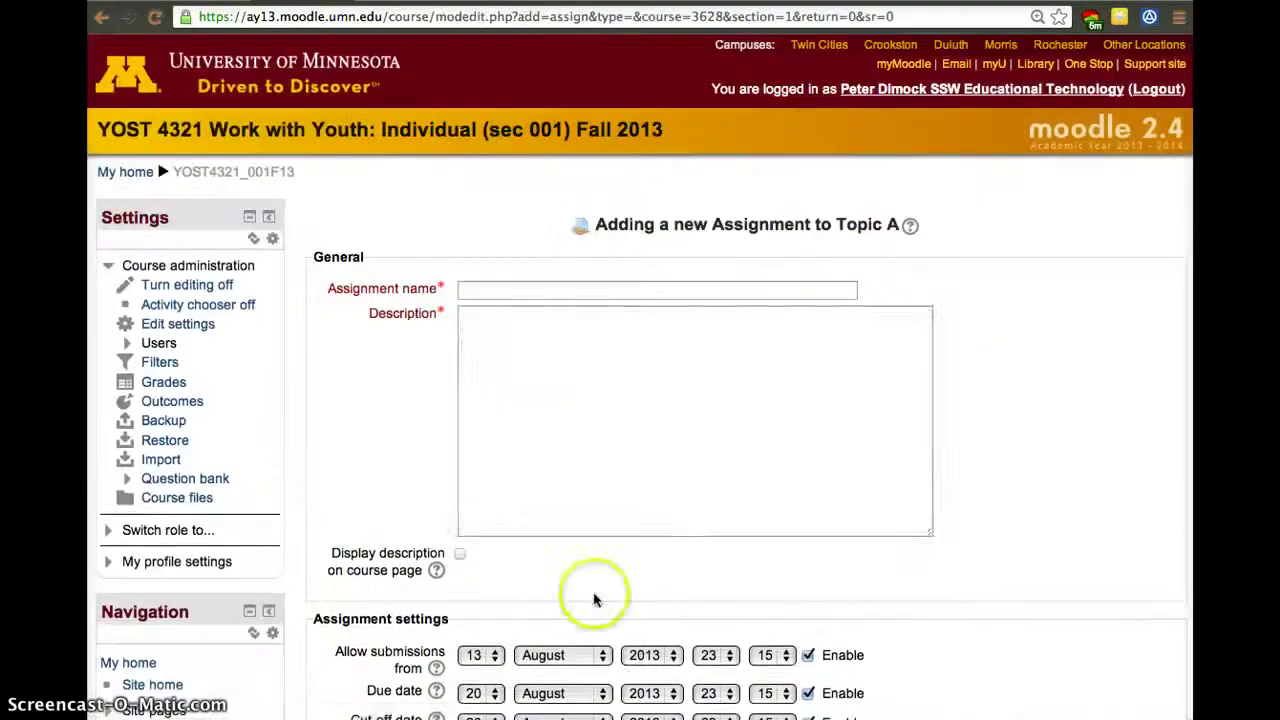
left_click(538, 285)
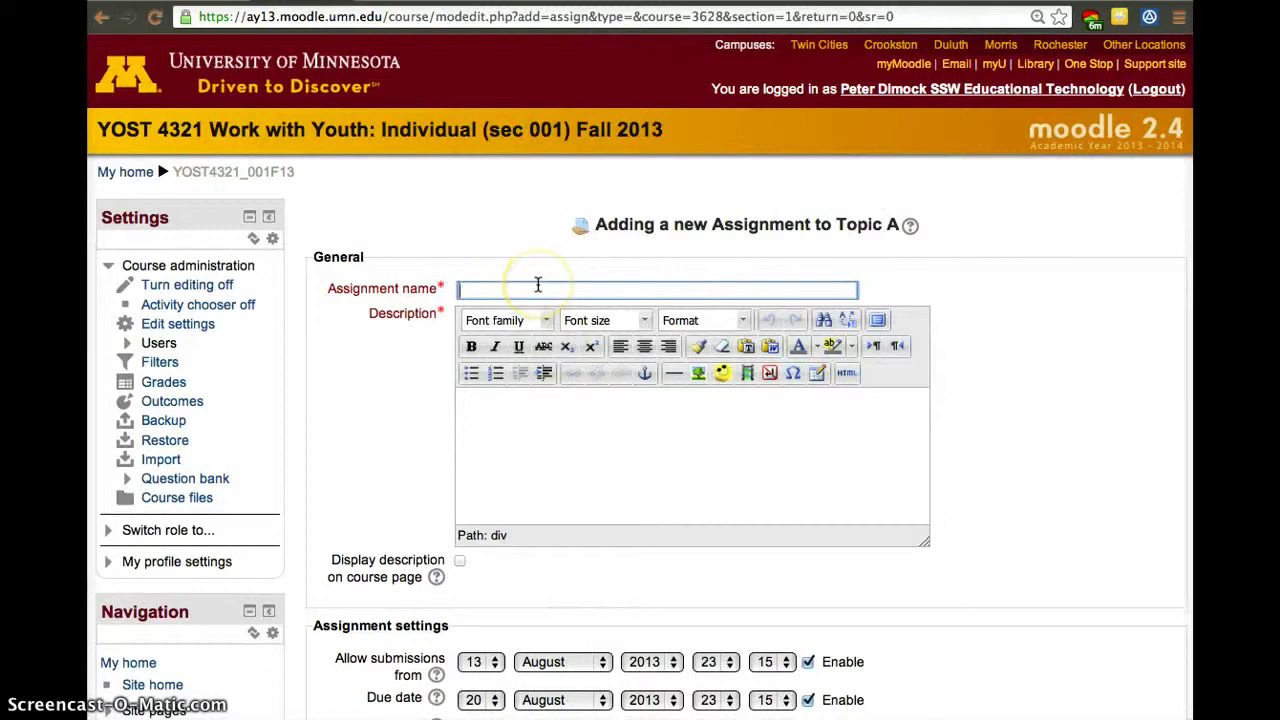
Name the assignment 'Upload a File' with description 'Upload a Picture of Your Dog'.
type("Upload a File")
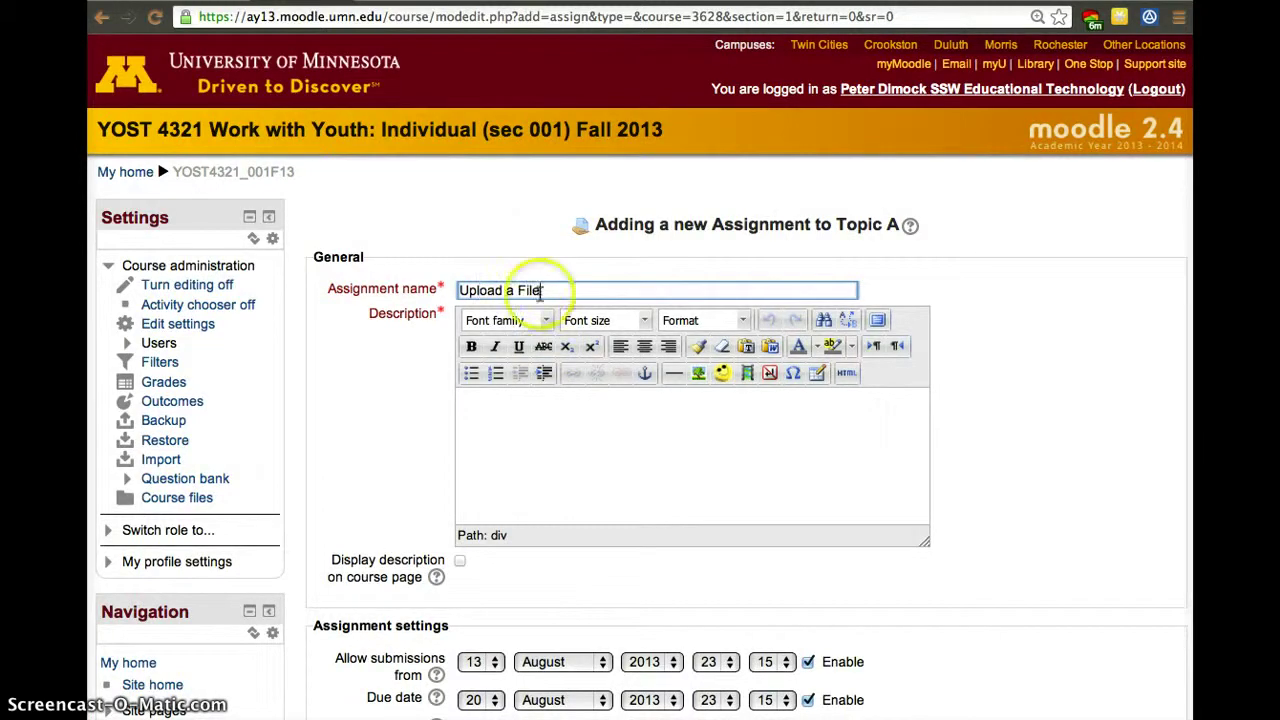
left_click(575, 408)
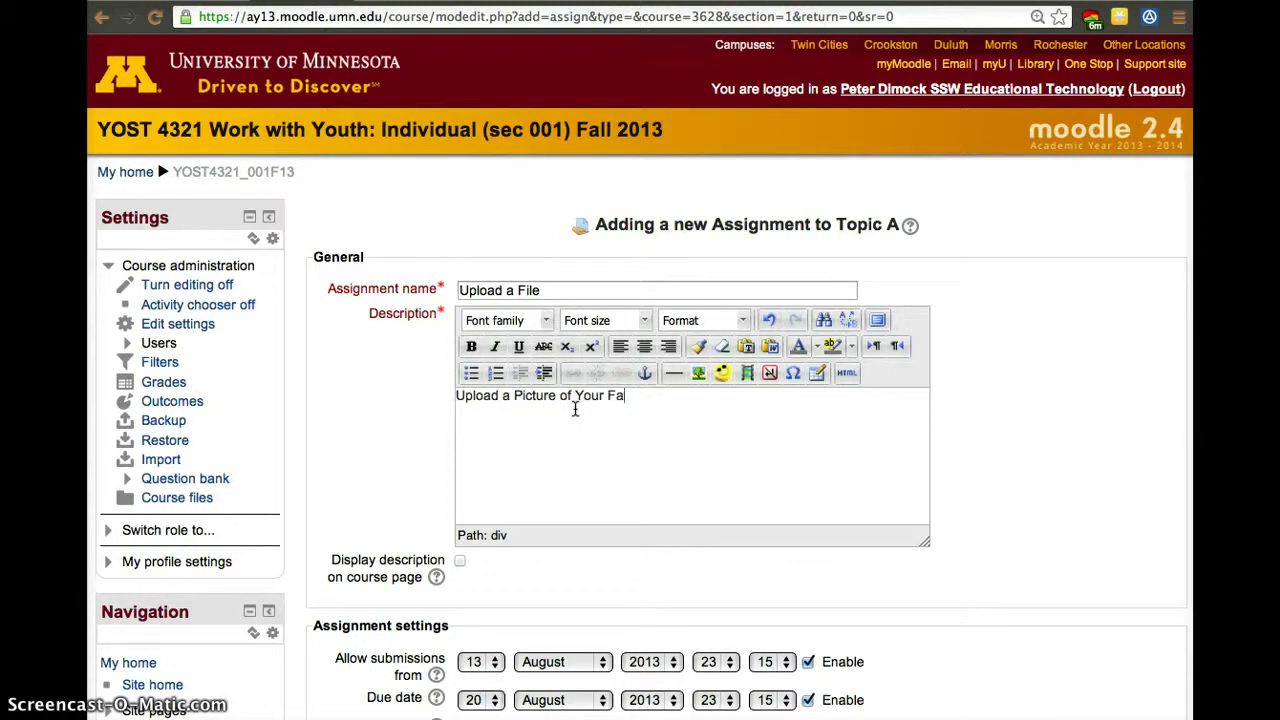
type("Upload a Picture of Your Dog")
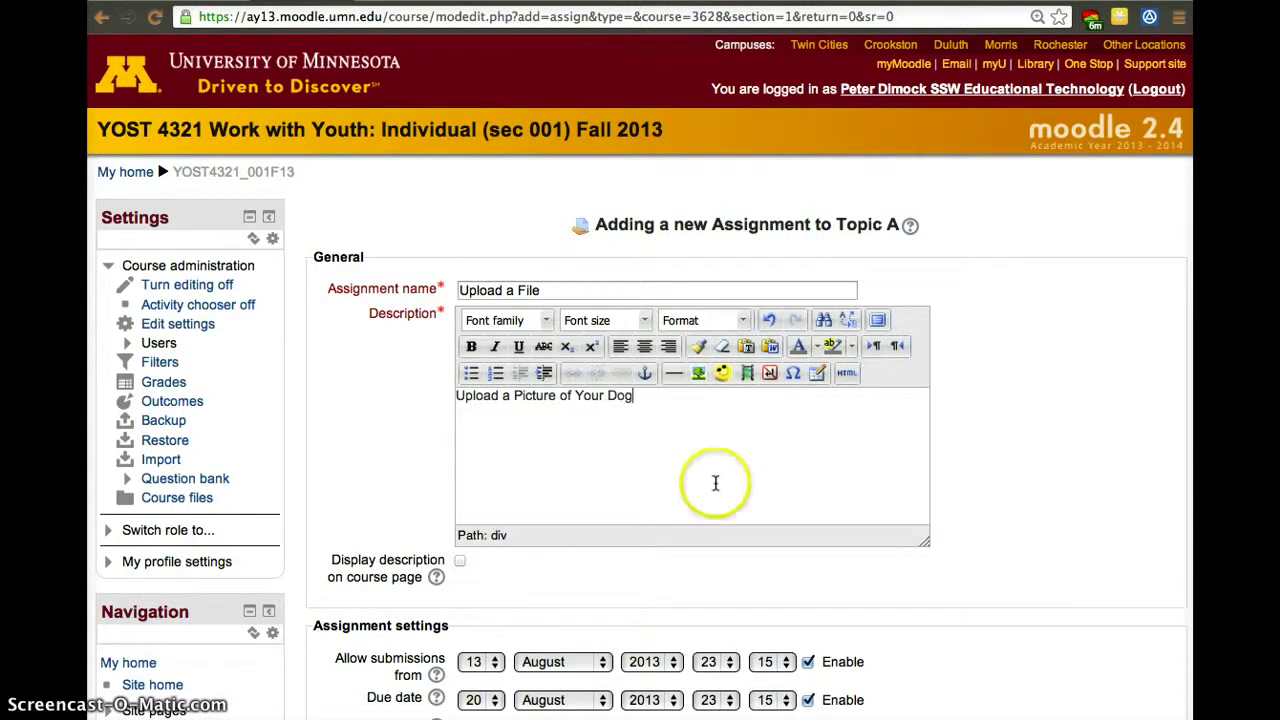
Review the remaining assignment settings and save the assignment, then display it.
scroll(714, 486, "down", 5)
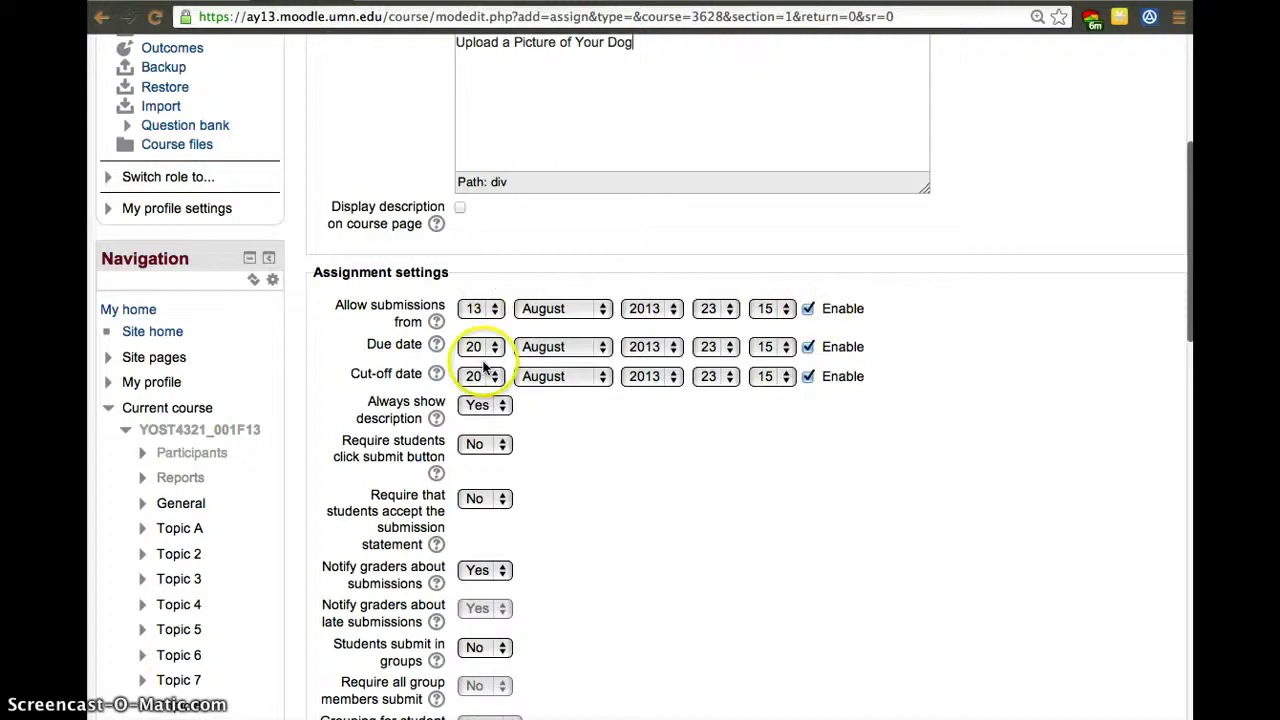
scroll(523, 600, "down", 5)
scroll(510, 480, "up", 4)
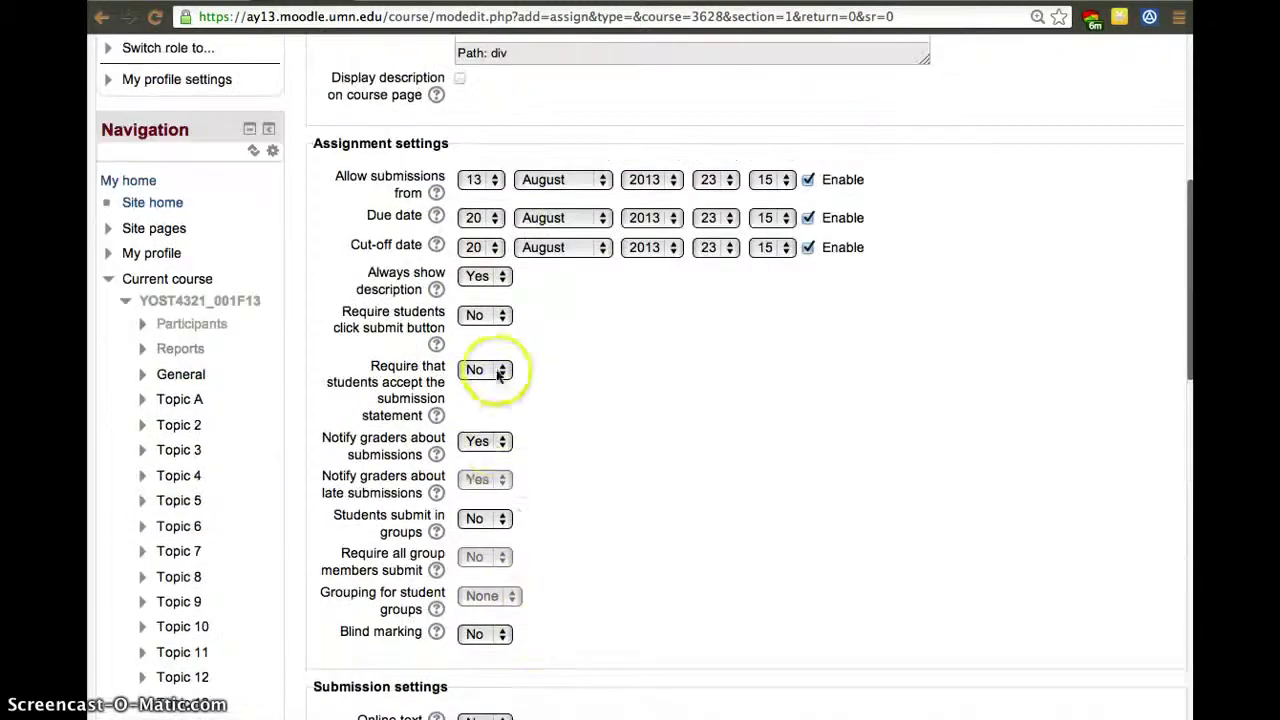
scroll(506, 523, "down", 3)
scroll(497, 532, "down", 3)
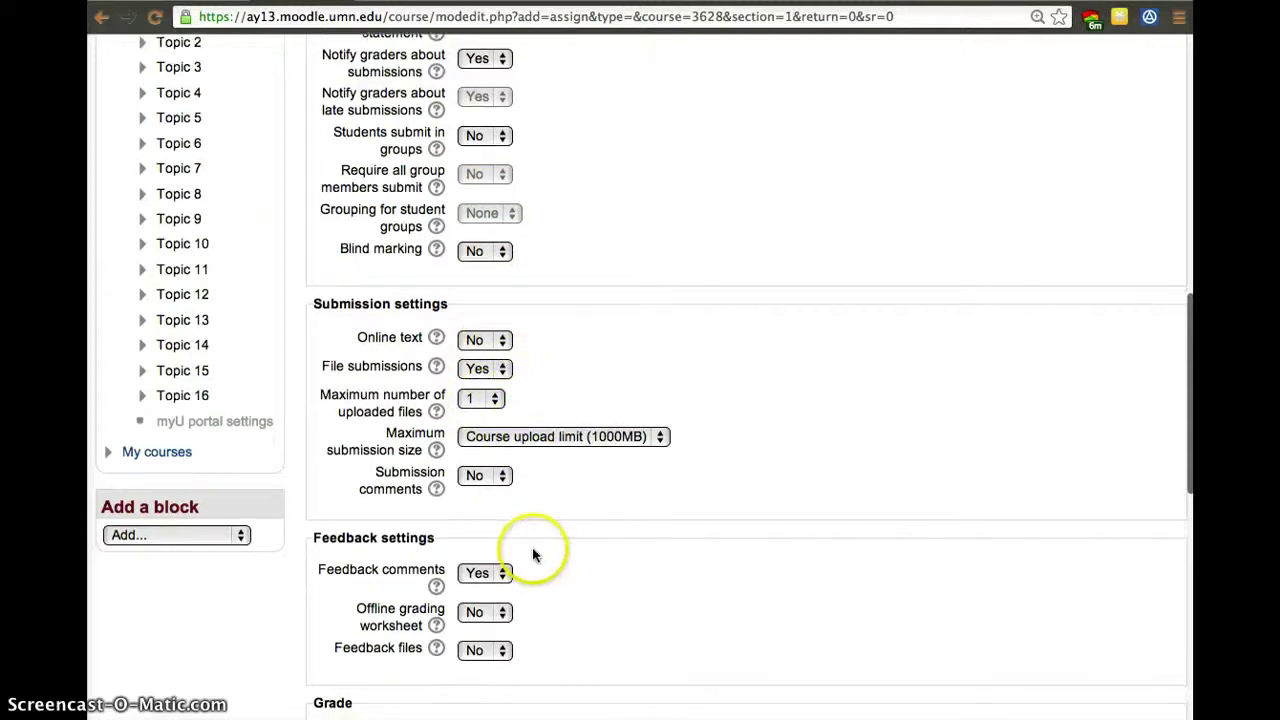
scroll(534, 560, "down", 8)
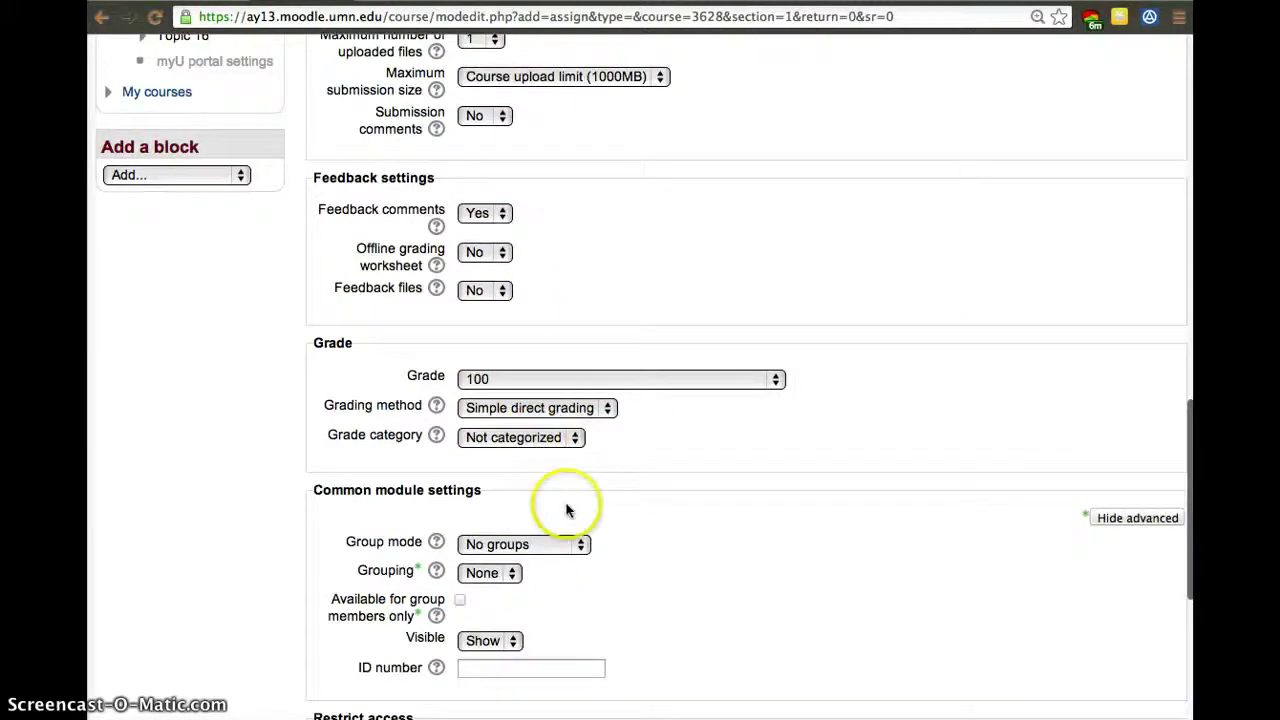
scroll(566, 509, "down", 9)
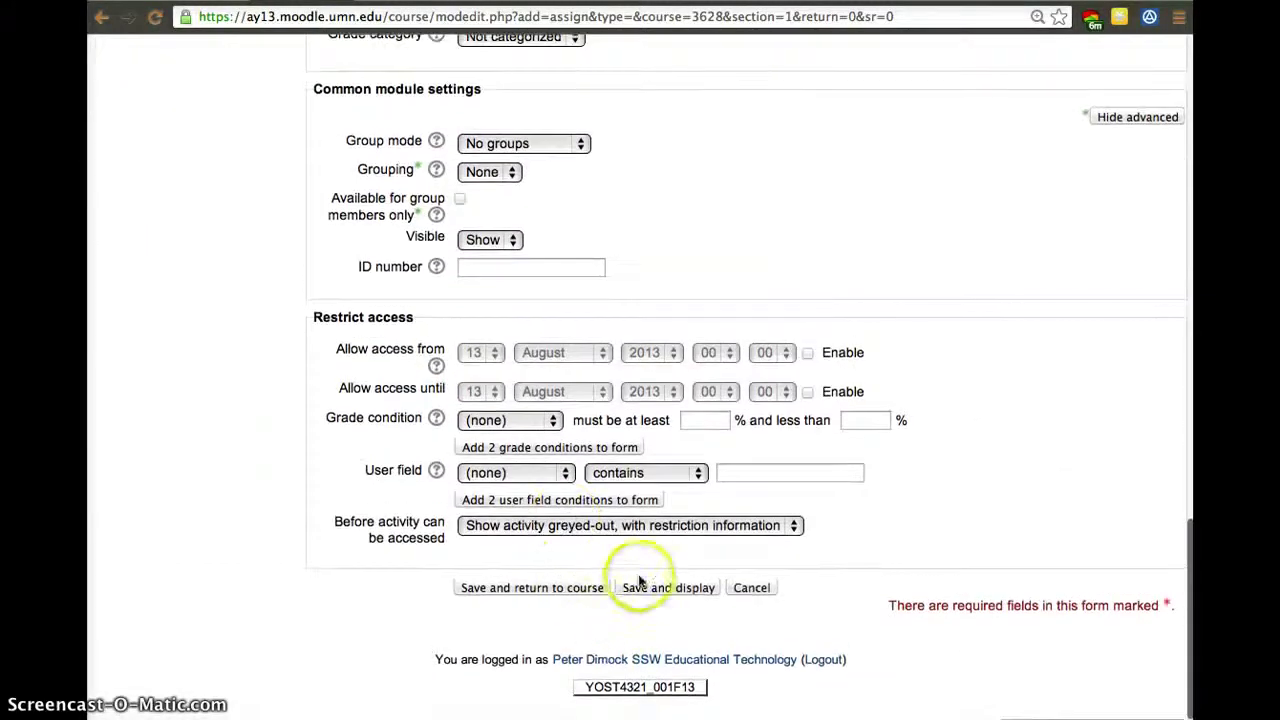
left_click(647, 588)
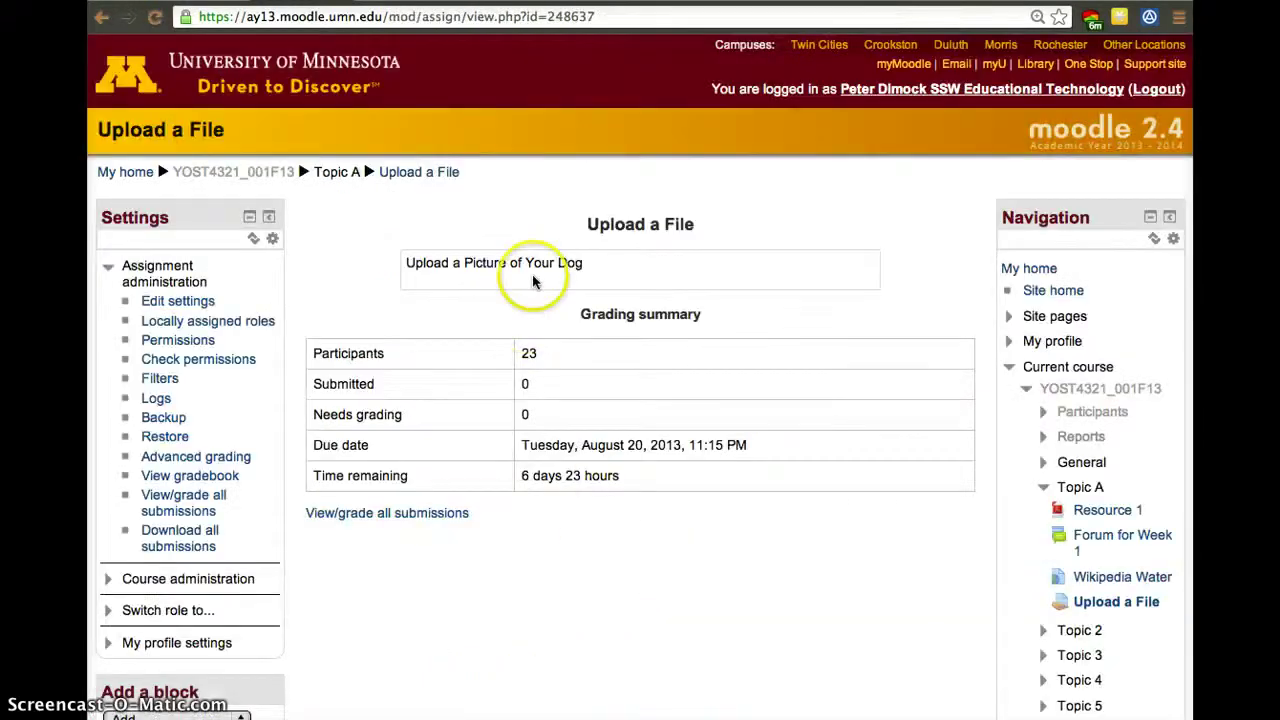
Return to the course main page and turn editing off.
left_click(207, 175)
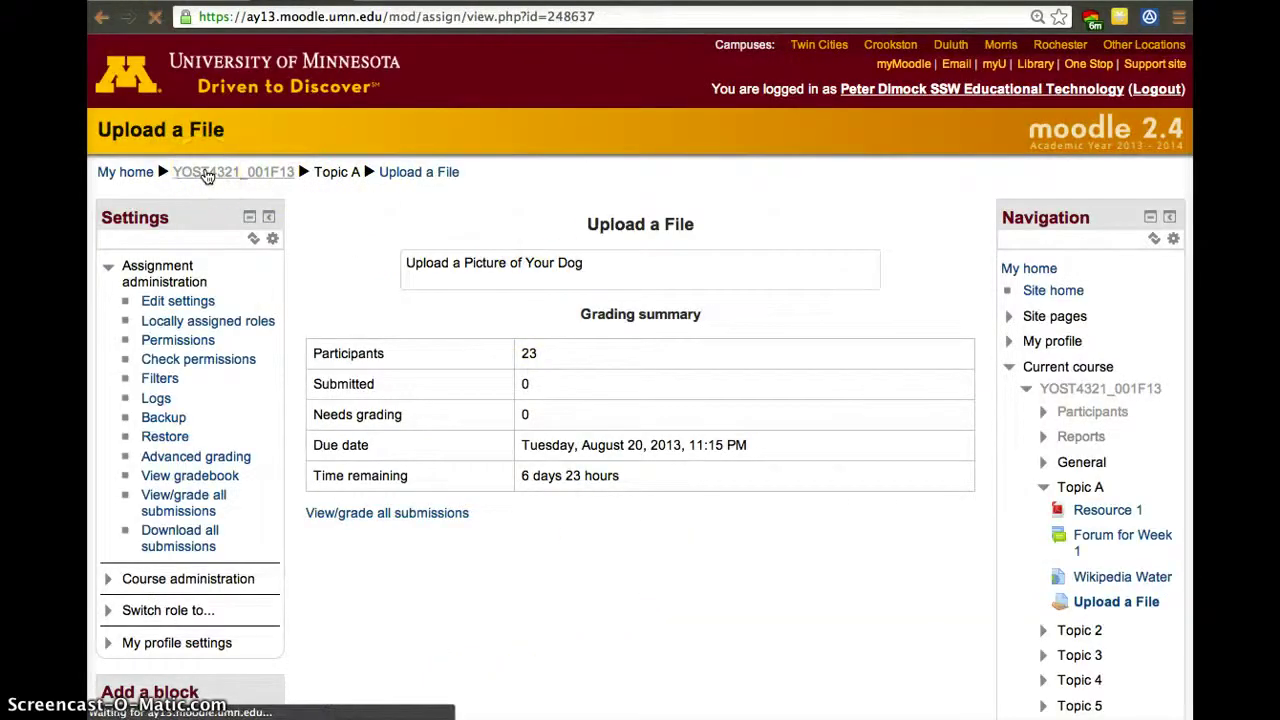
scroll(457, 437, "down", 1)
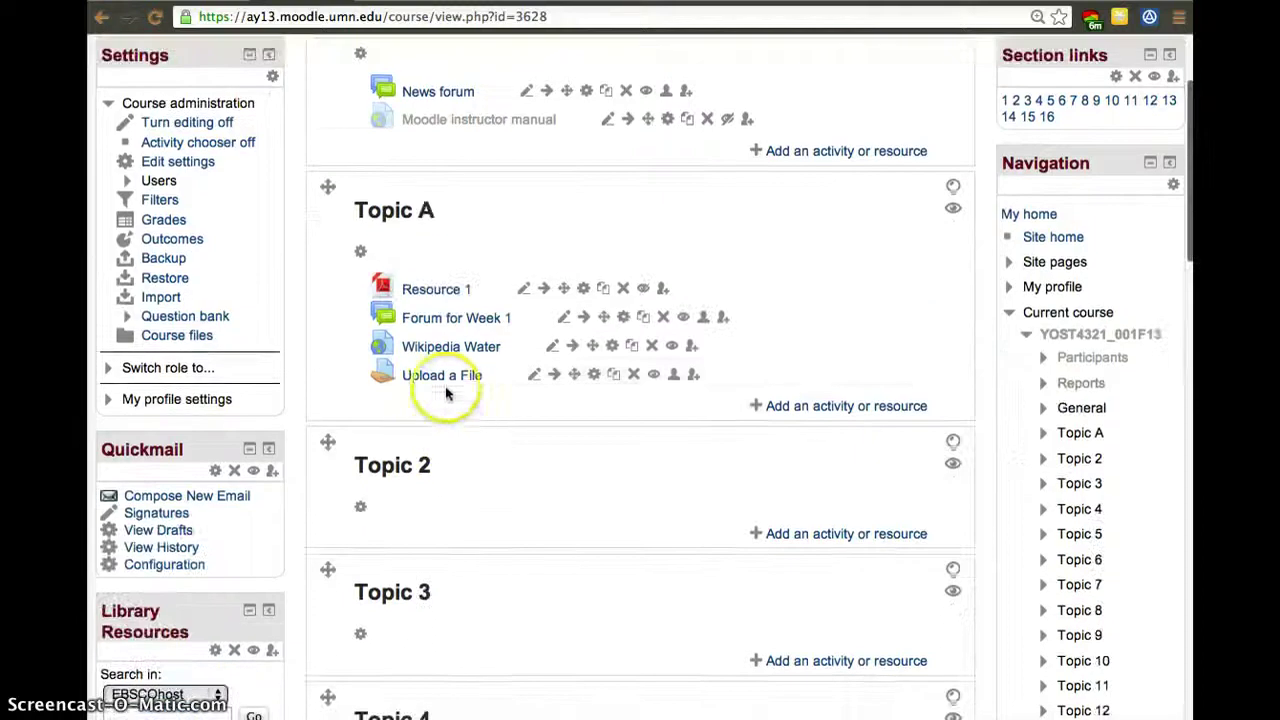
scroll(540, 340, "up", 3)
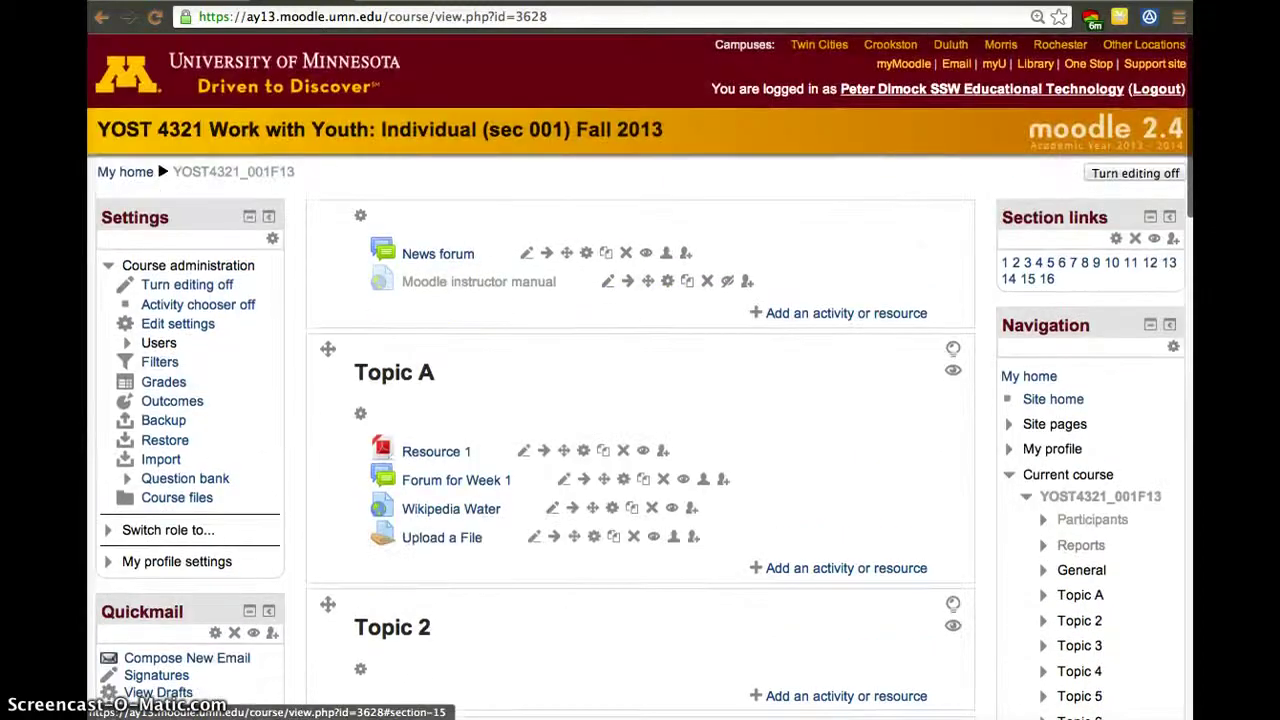
left_click(1108, 176)
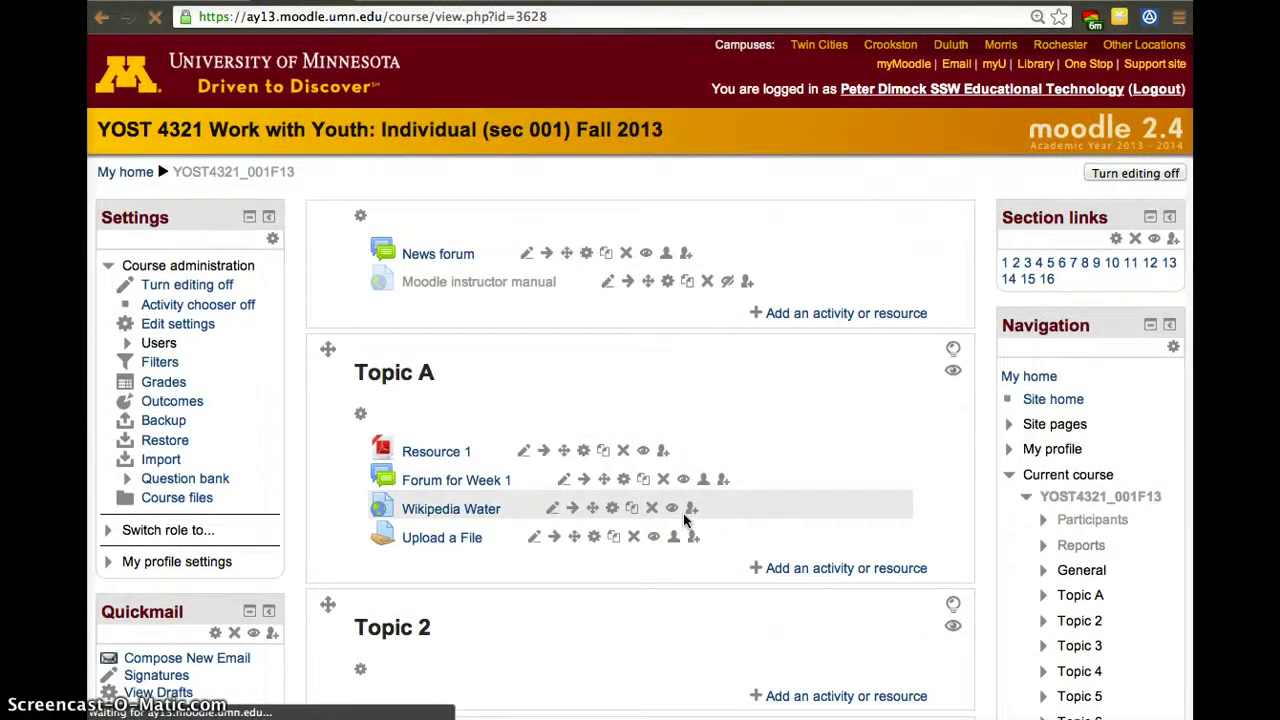
Expand the Switch role options in Settings and open the Upload a File assignment.
scroll(450, 480, "down", 2)
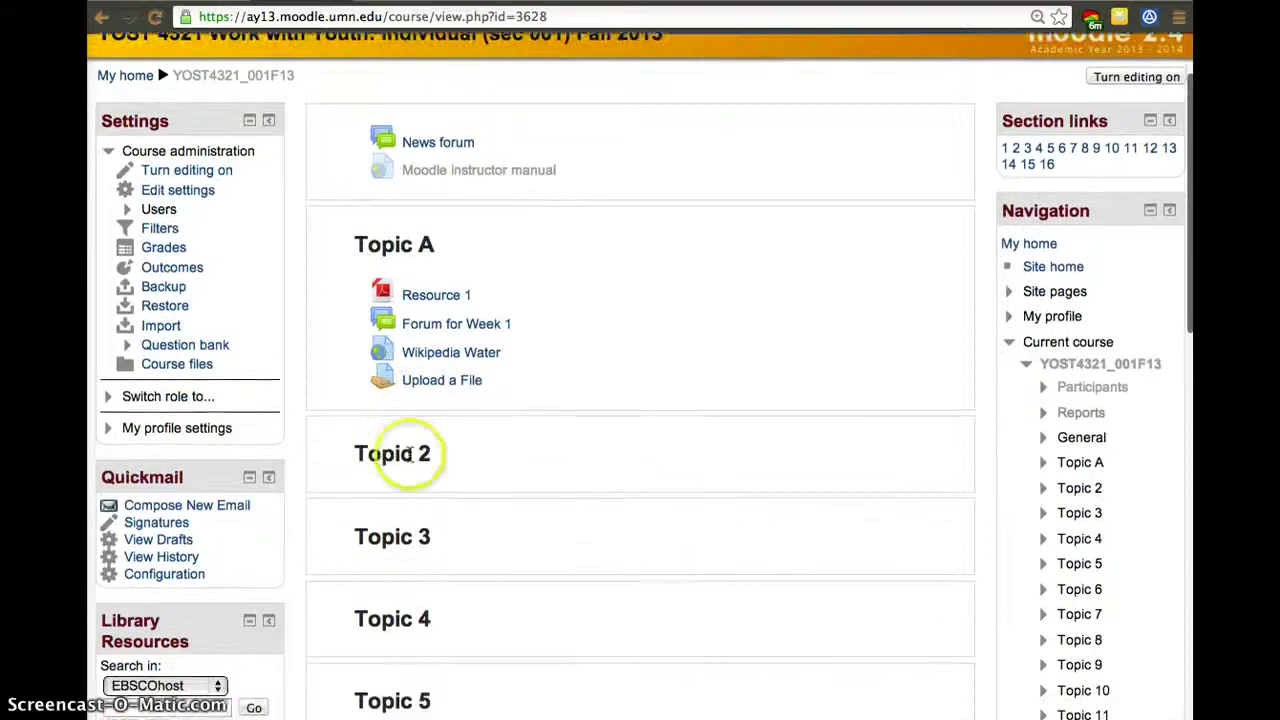
scroll(502, 520, "down", 8)
scroll(502, 520, "up", 10)
scroll(502, 520, "down", 12)
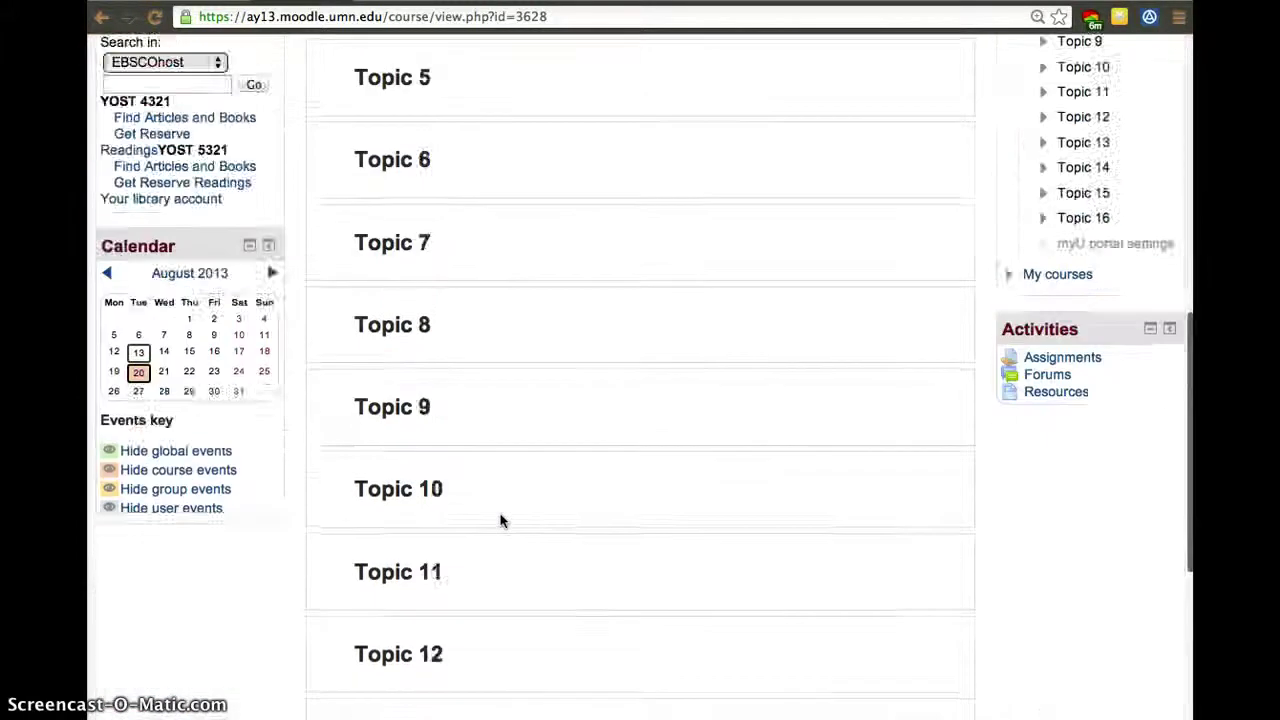
scroll(502, 520, "up", 15)
scroll(502, 520, "down", 1)
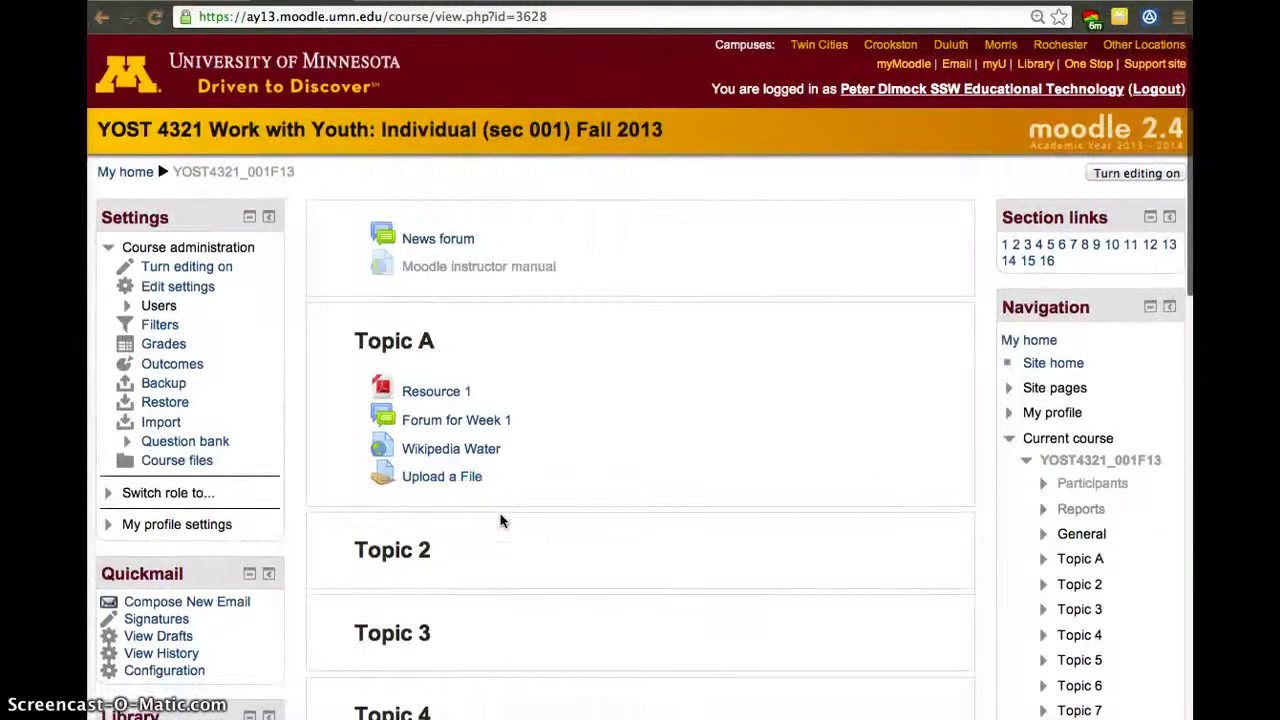
left_click(120, 496)
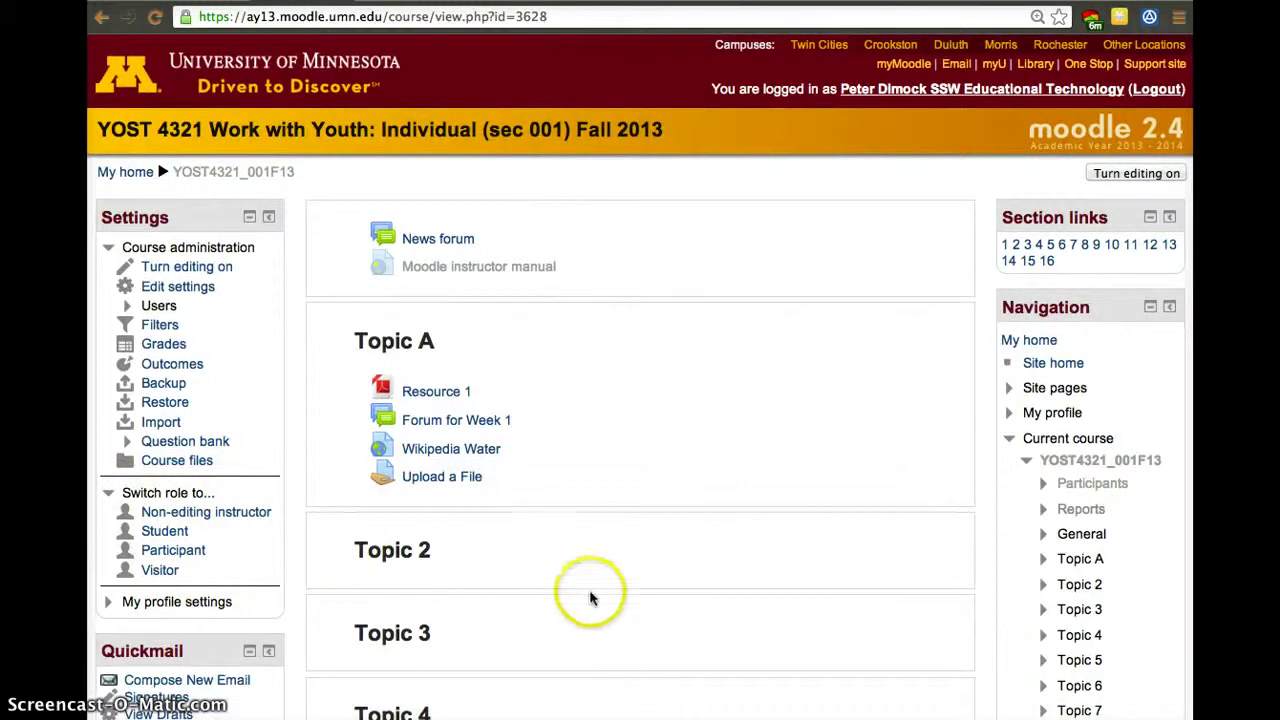
left_click(445, 480)
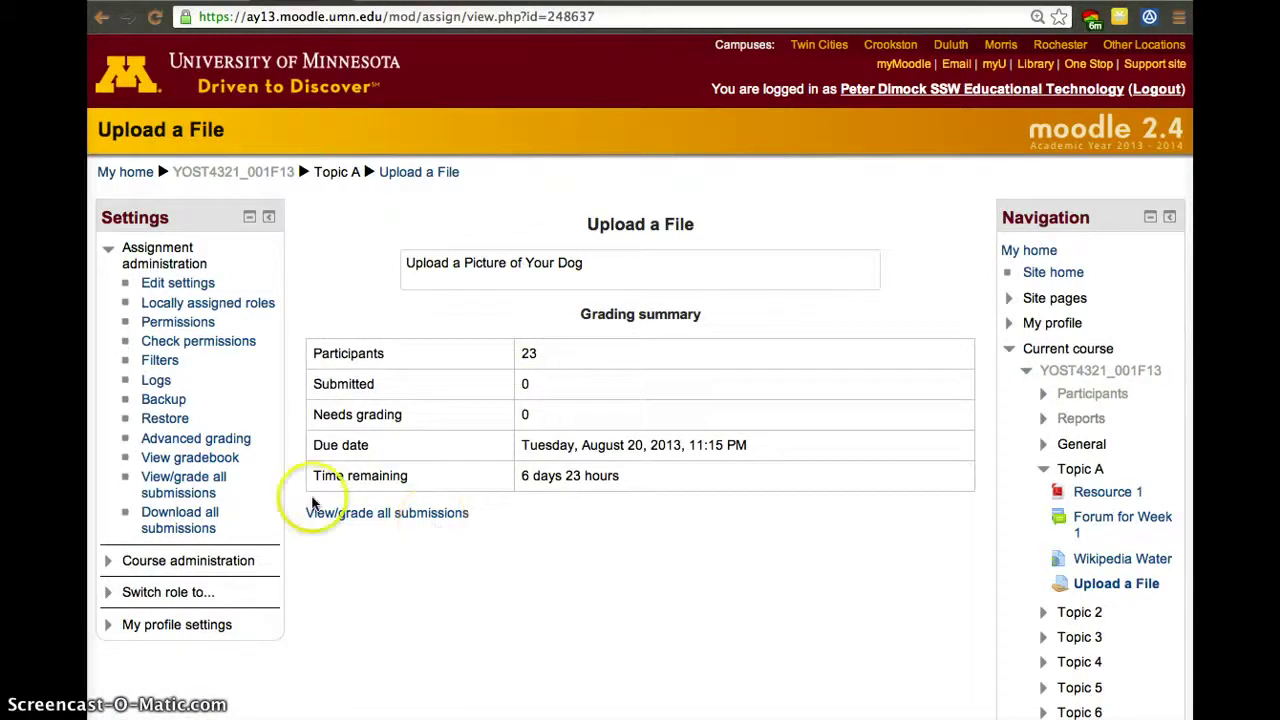
Switch to the Student role, start an Upload a File submission, then return to the teacher role.
left_click(162, 593)
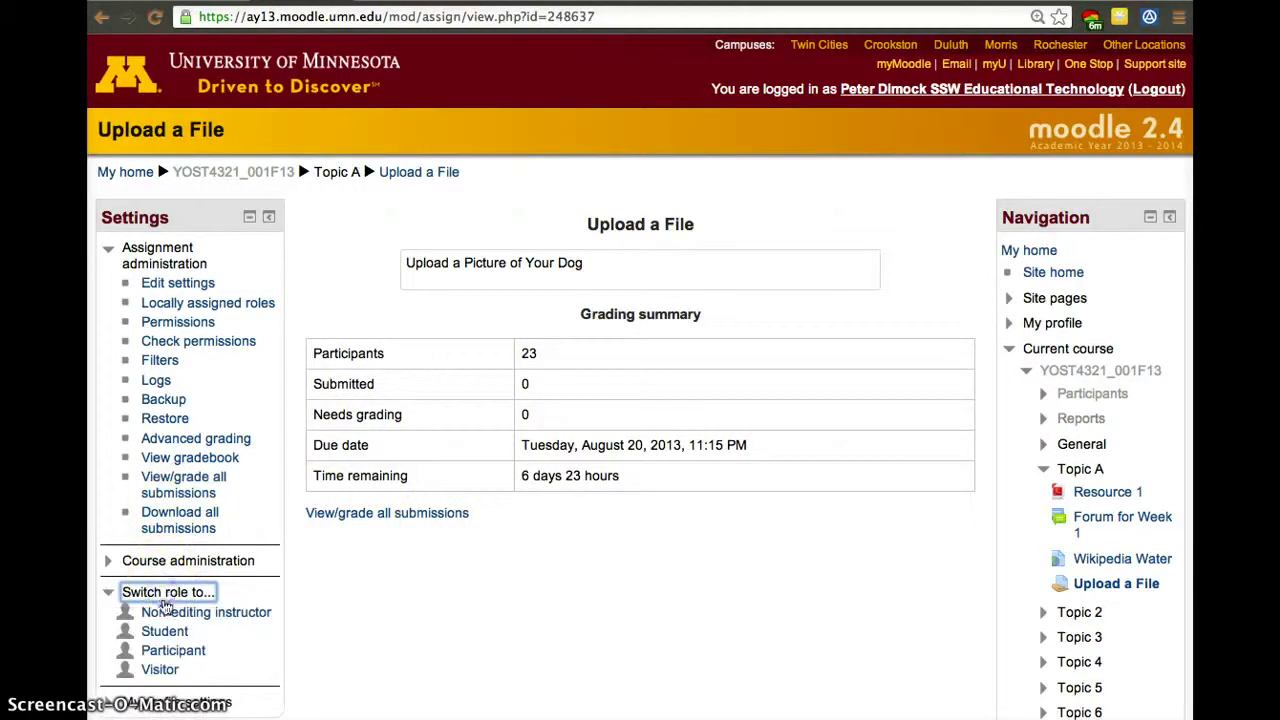
left_click(164, 633)
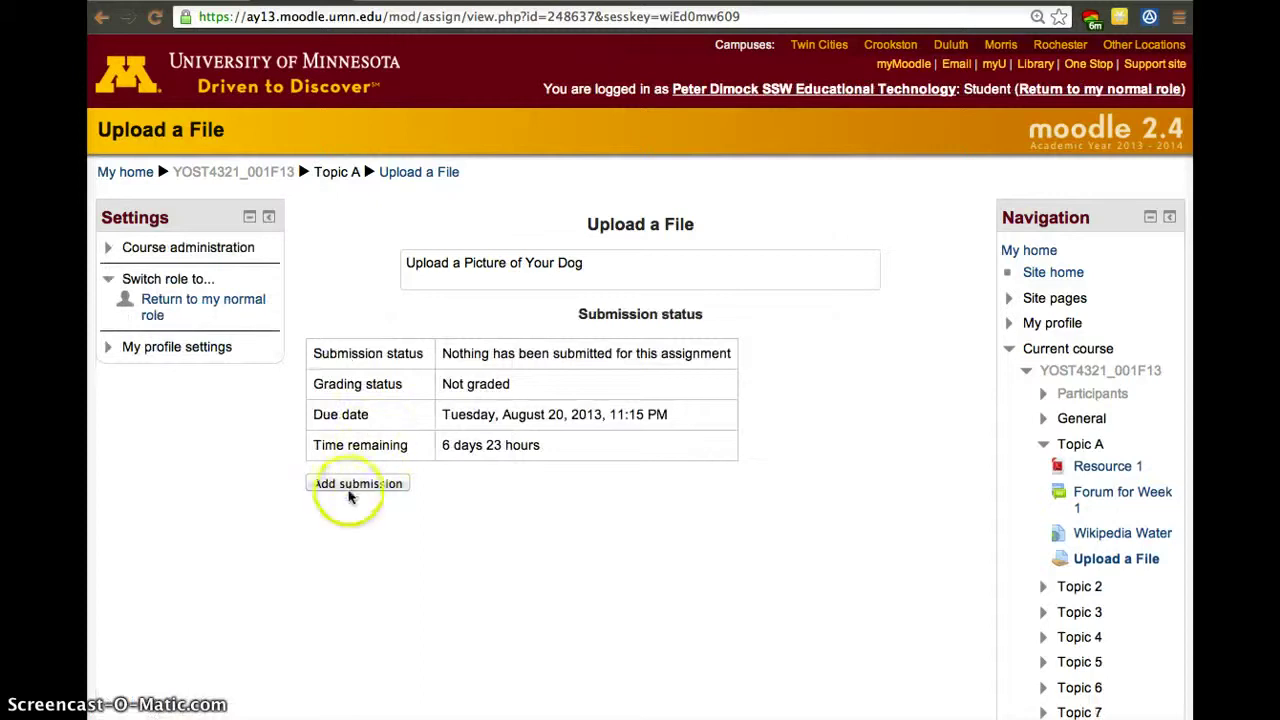
left_click(352, 489)
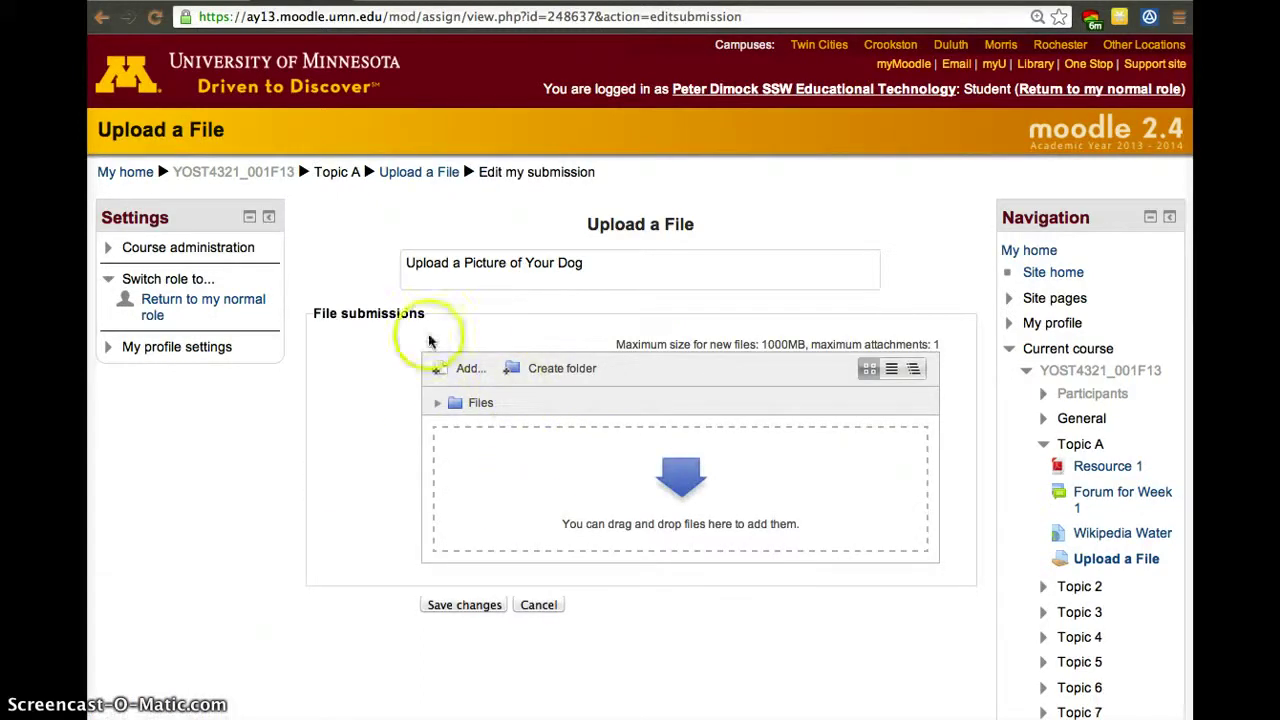
left_click(213, 303)
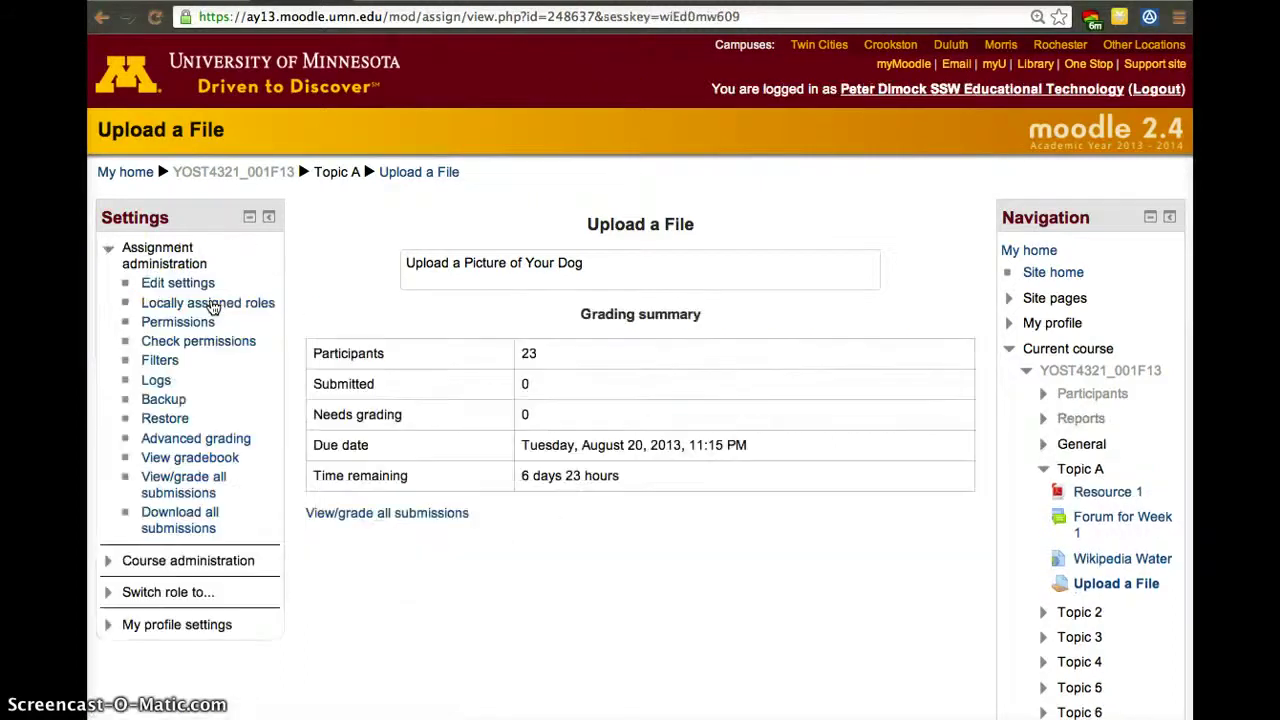
From the course page, open Grades and check the Upload a File column and categories and items view.
left_click(235, 176)
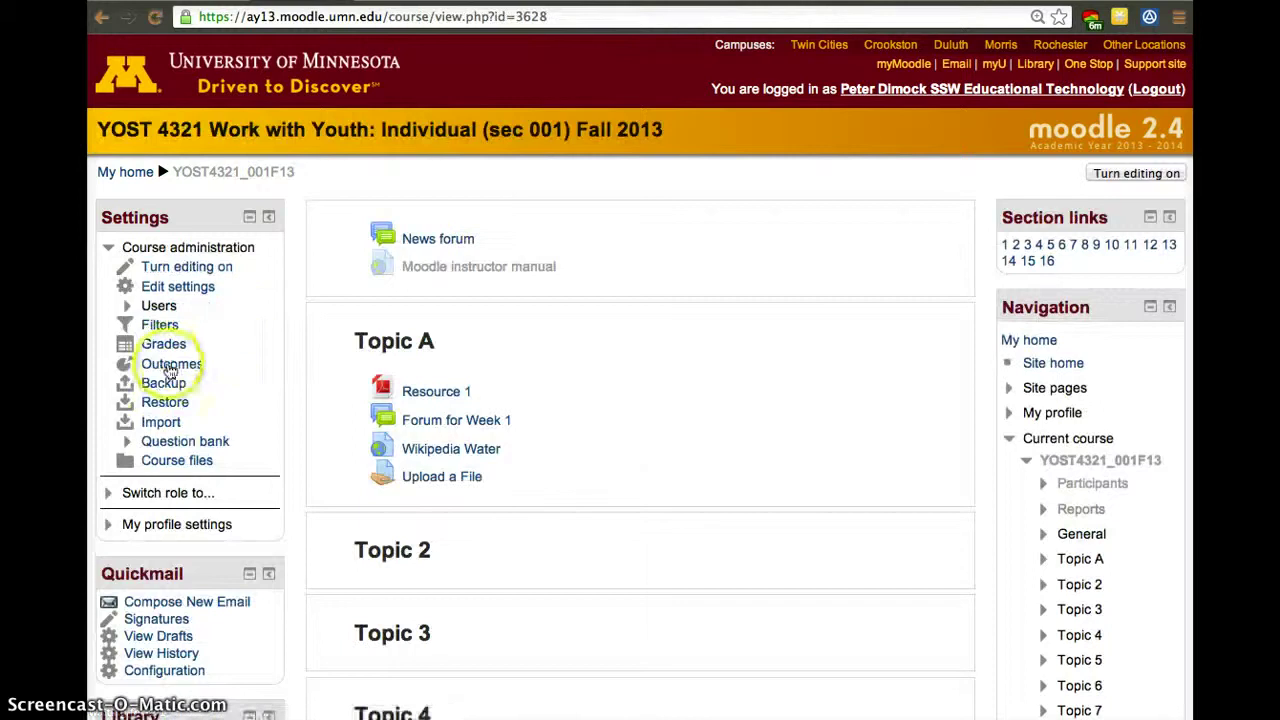
left_click(159, 346)
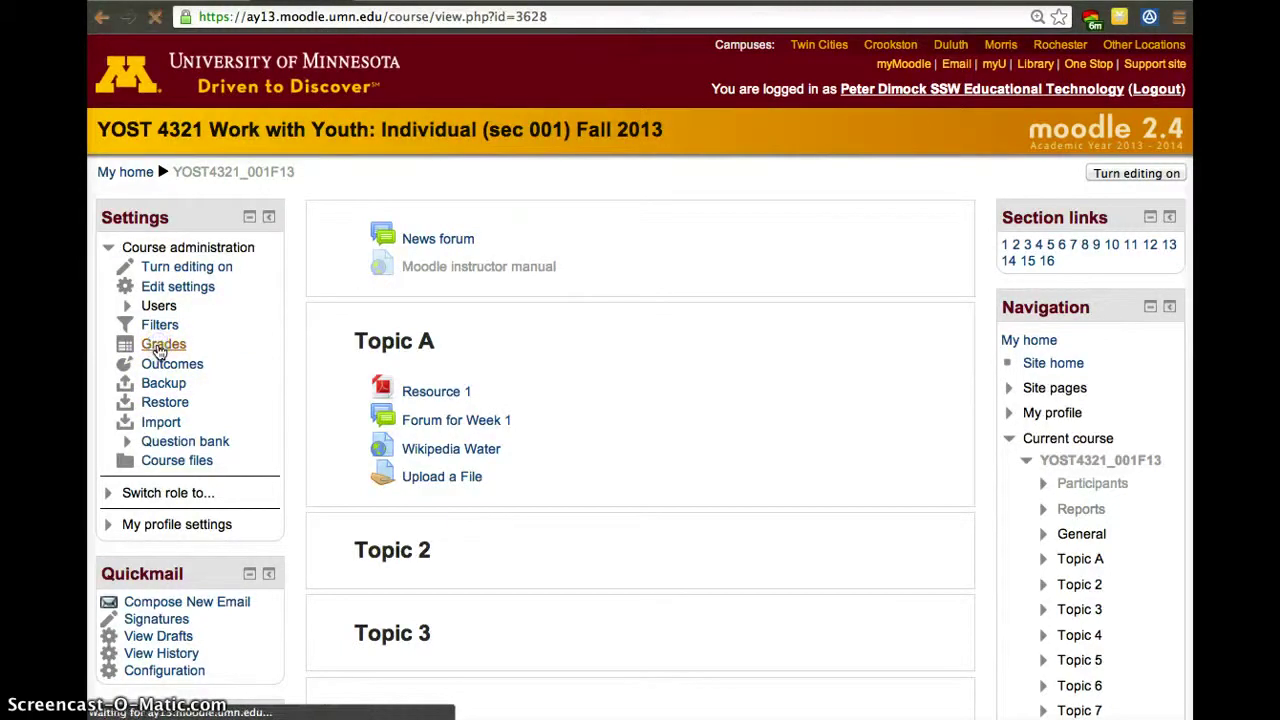
scroll(484, 477, "down", 5)
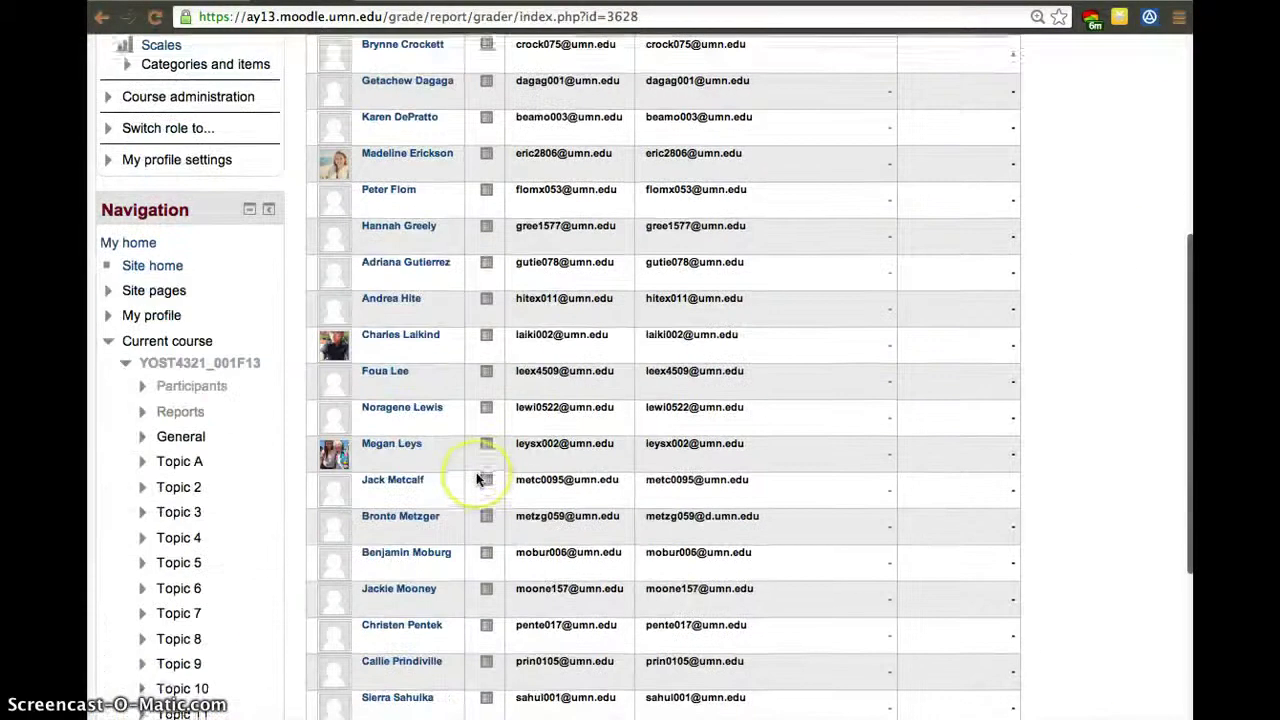
scroll(478, 479, "up", 5)
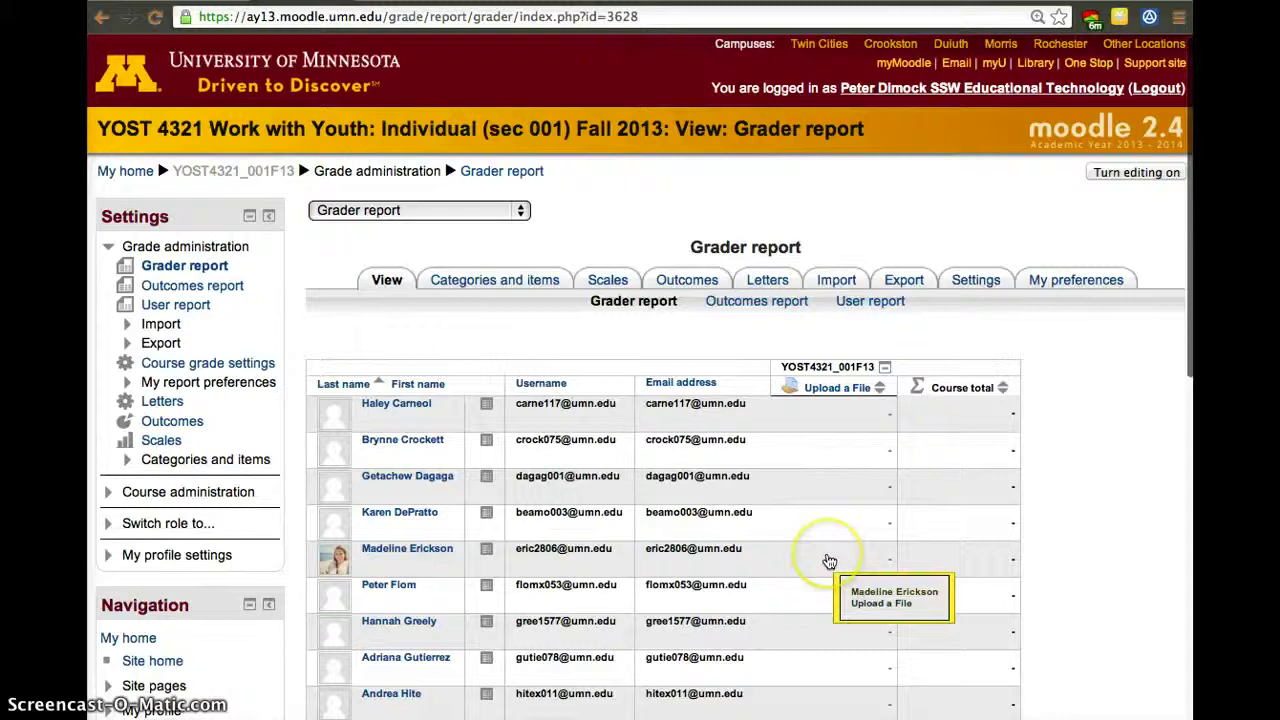
scroll(829, 561, "down", 10)
scroll(826, 560, "up", 8)
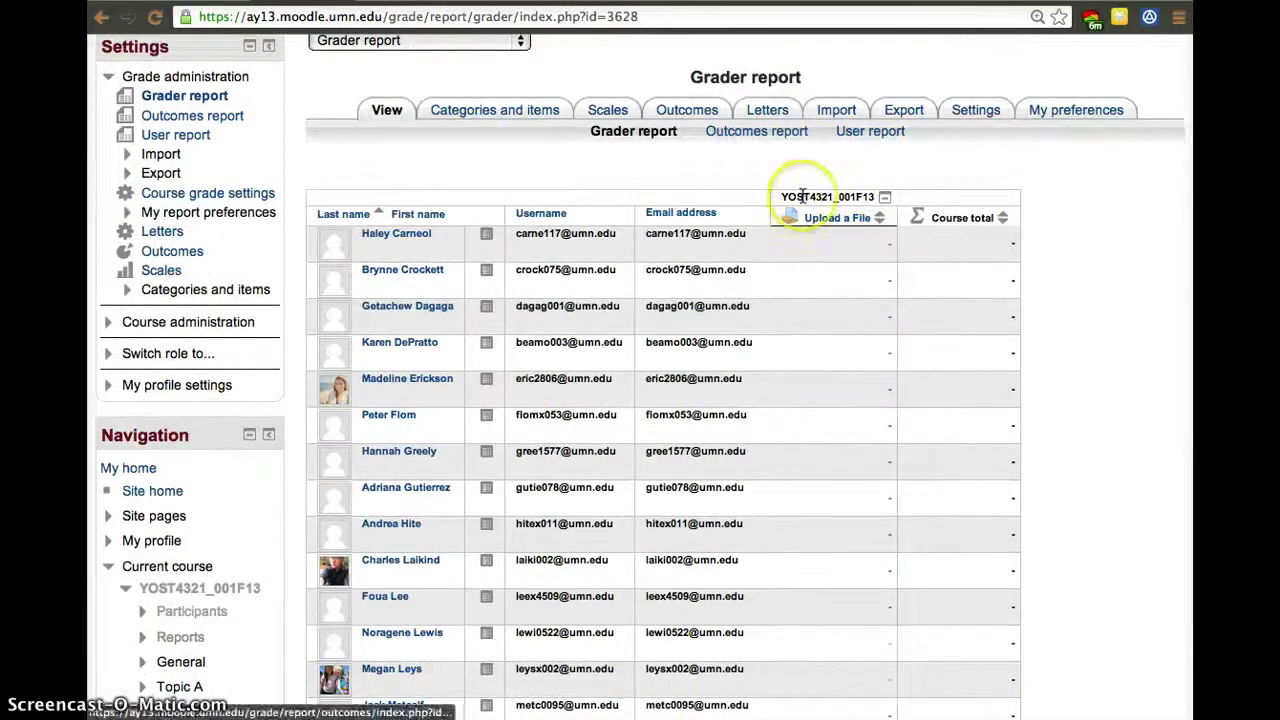
left_click(433, 104)
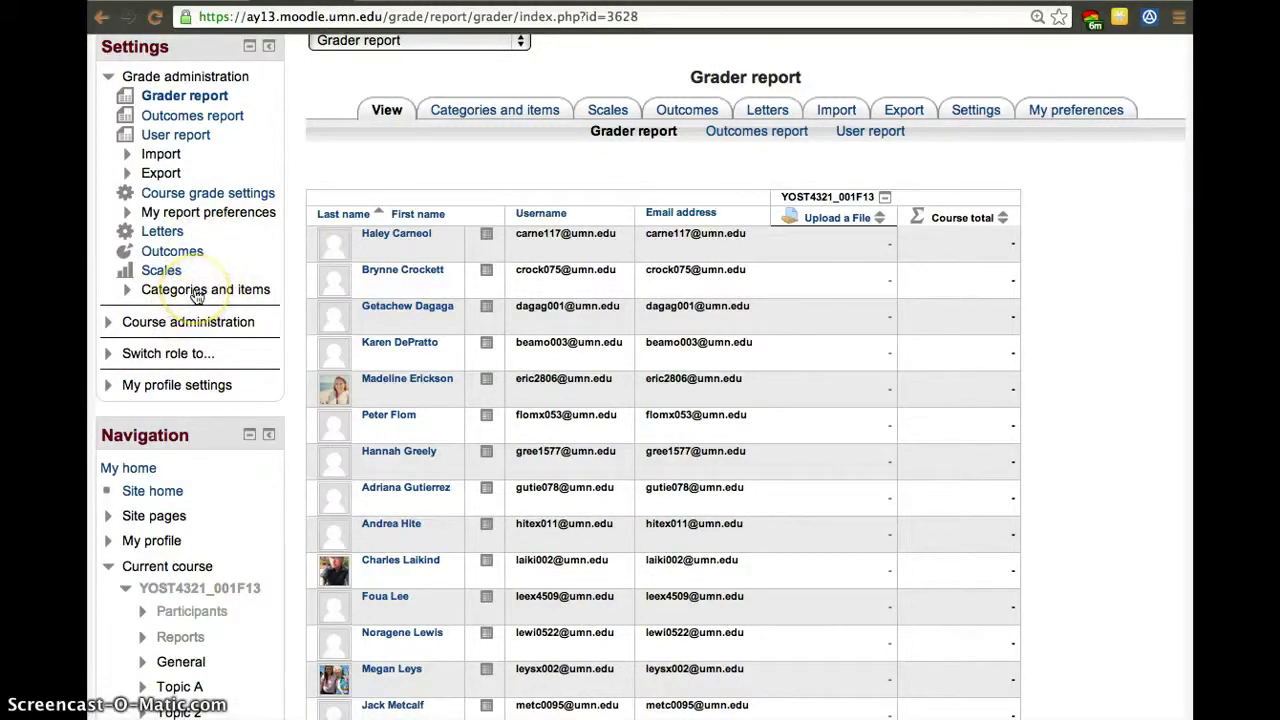
scroll(314, 337, "up", 3)
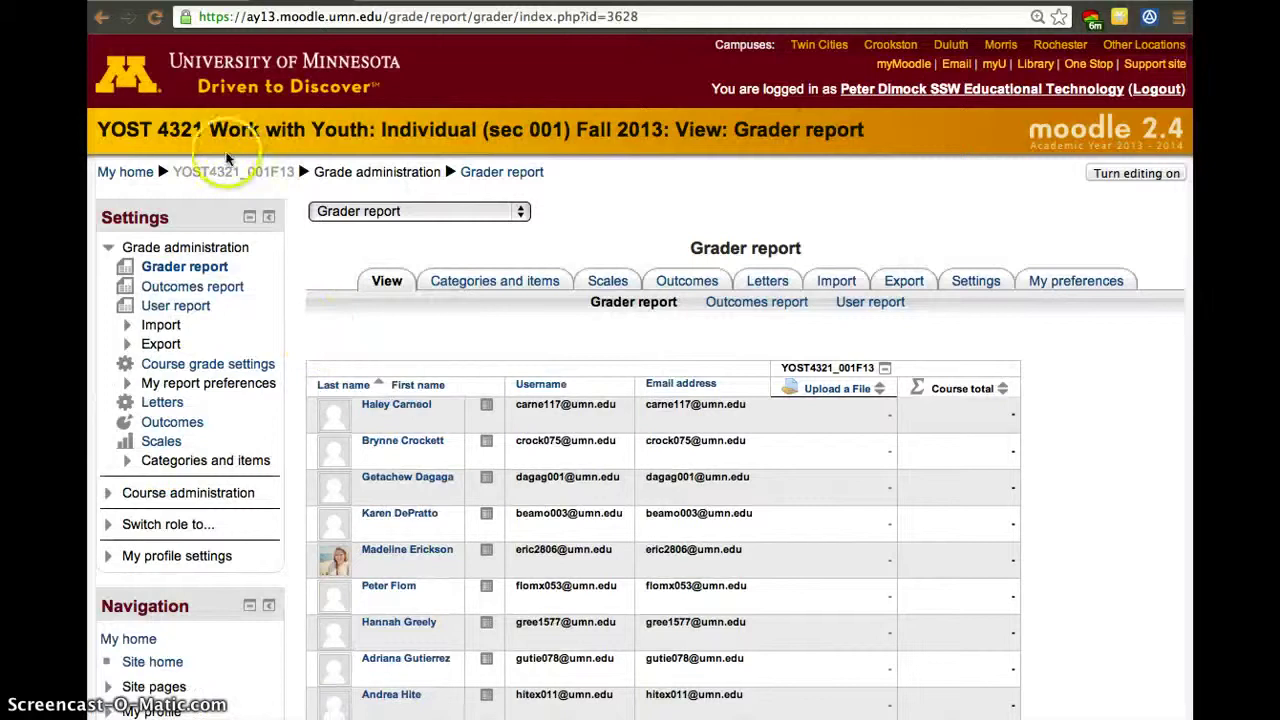
Return to the YOST4321_001F13 course home page and look over Topic A's four items.
left_click(226, 172)
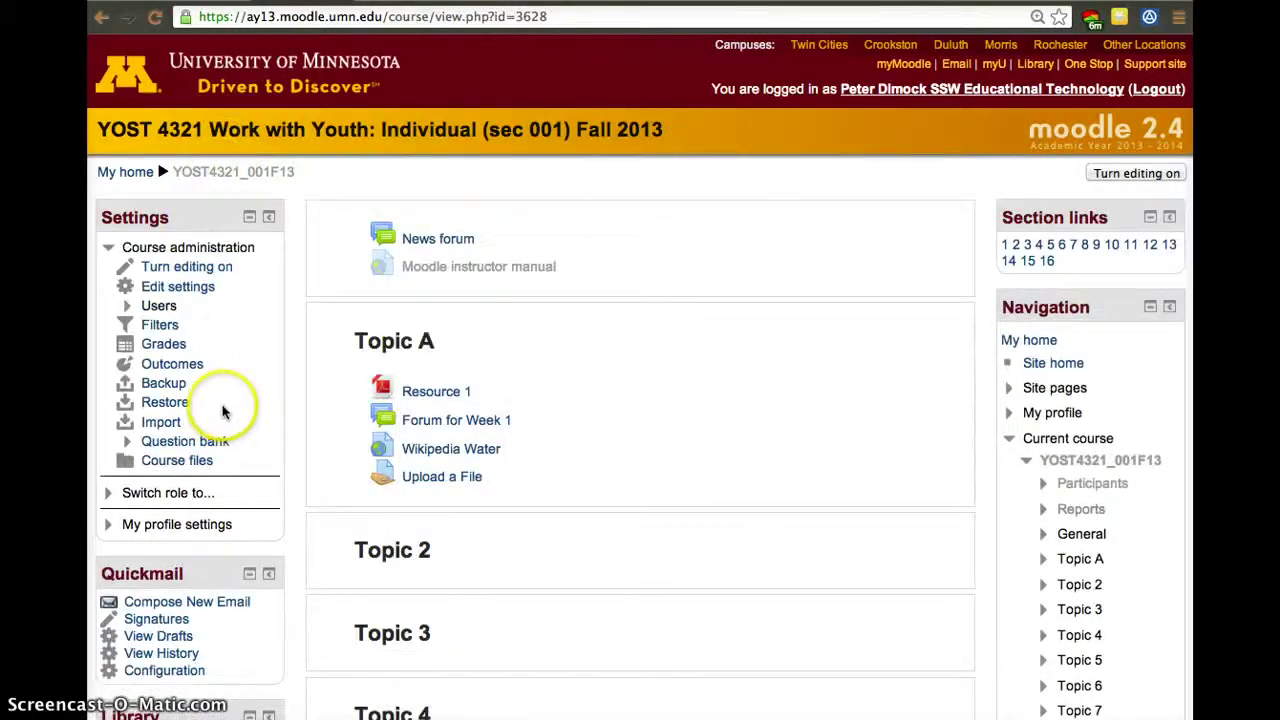
scroll(222, 410, "down", 5)
scroll(212, 497, "up", 4)
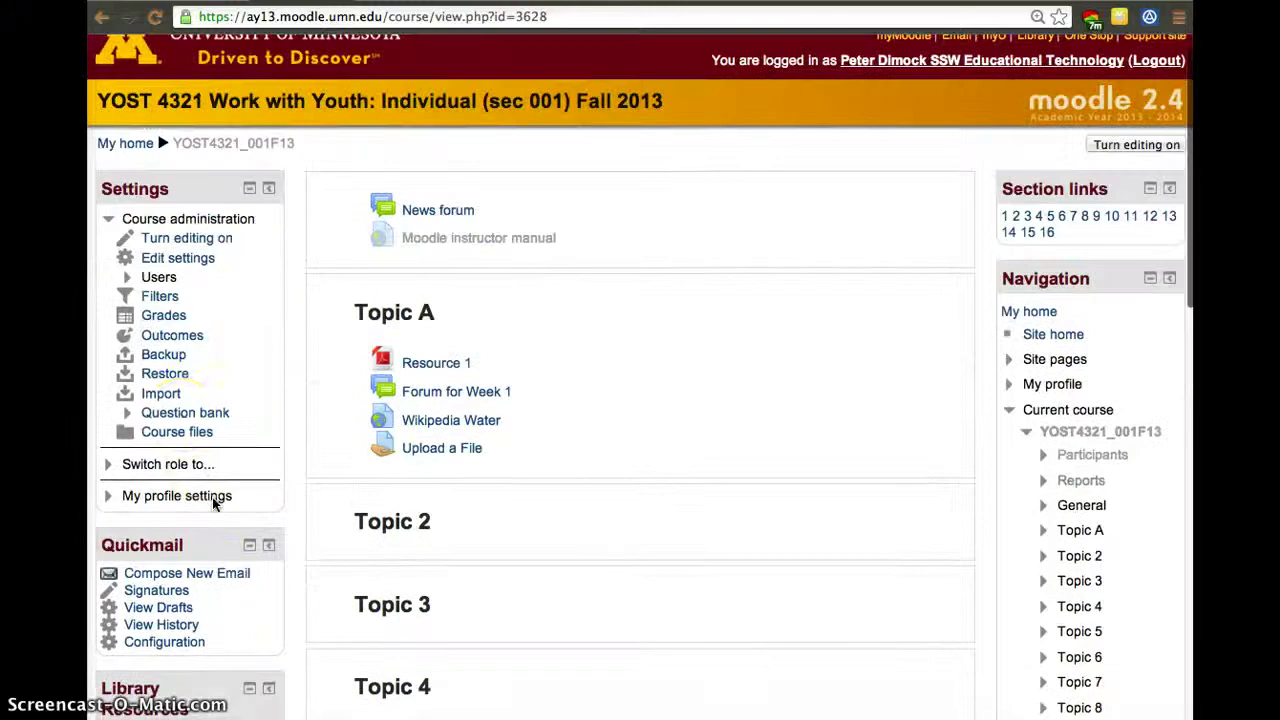